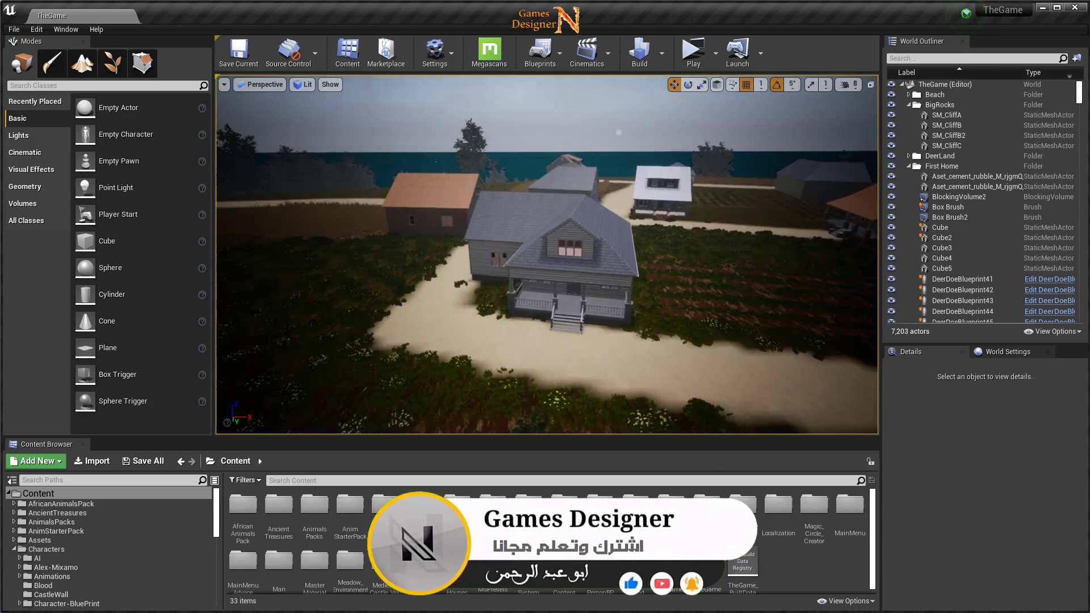
Fly the viewport camera over the village, fields, forest, sea and animal pens to survey the level.
right_click_drag(508, 312, 398, 318)
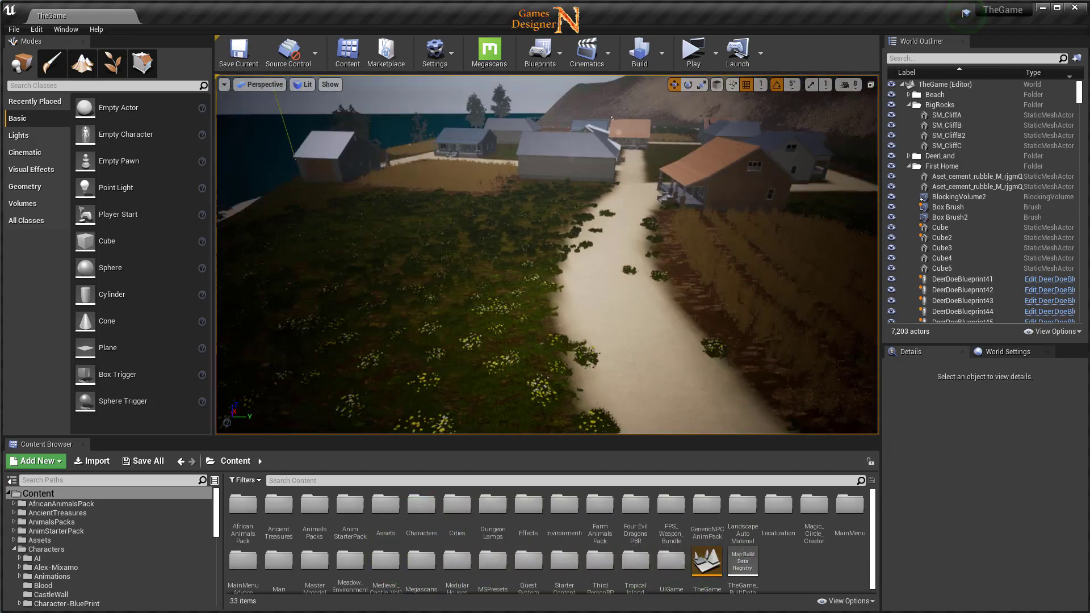
mouse_move(511, 255)
right_mouse_down()
mouse_move(567, 255)
mouse_move(511, 254)
right_mouse_up()
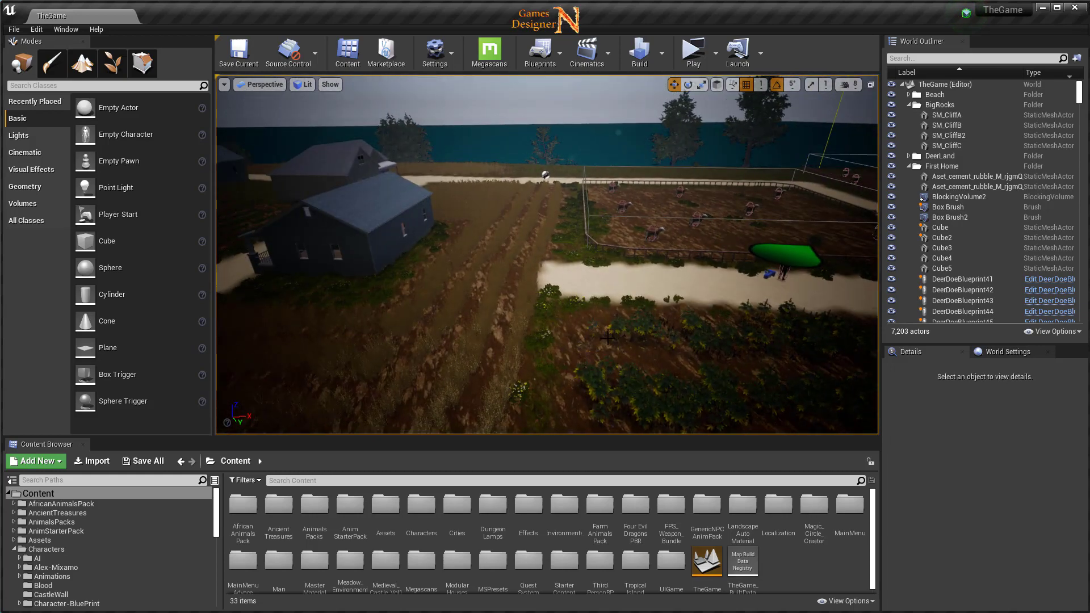
right_click_drag(618, 335, 581, 349)
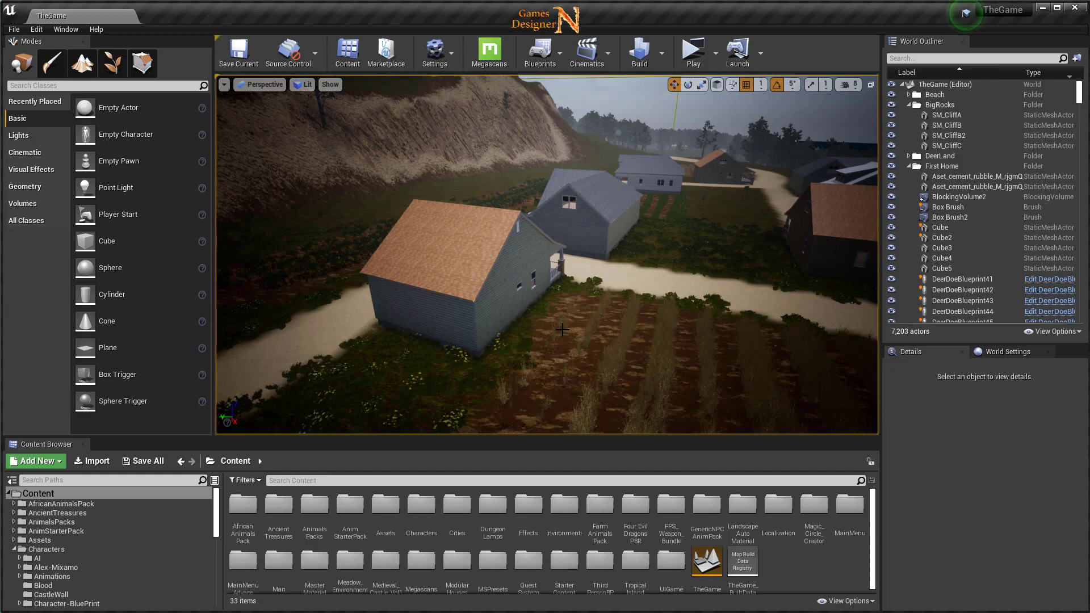
right_click_drag(562, 329, 562, 306)
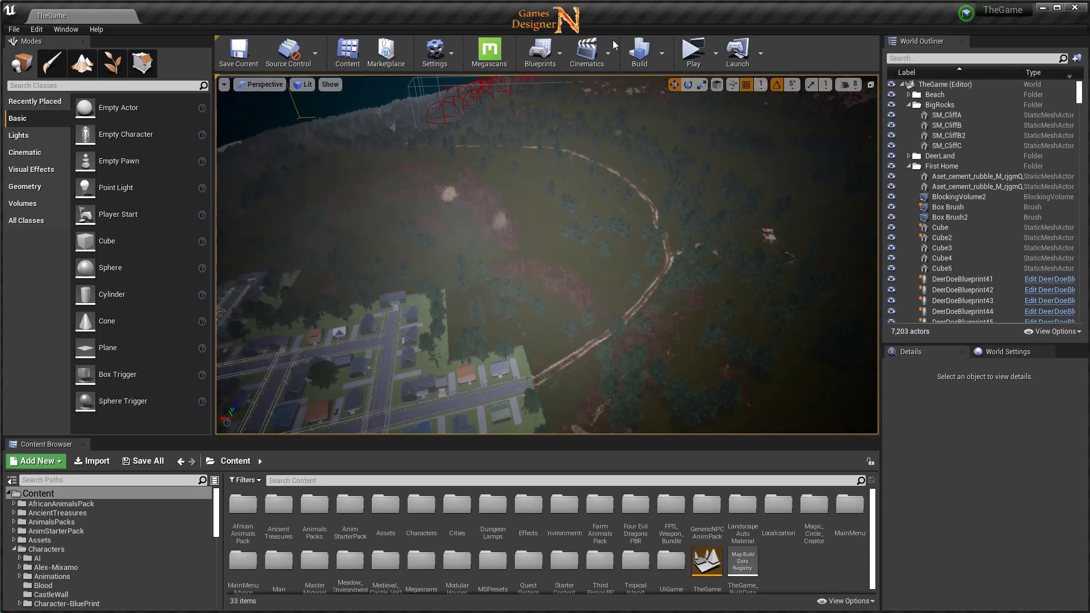
right_click_drag(603, 315, 602, 267)
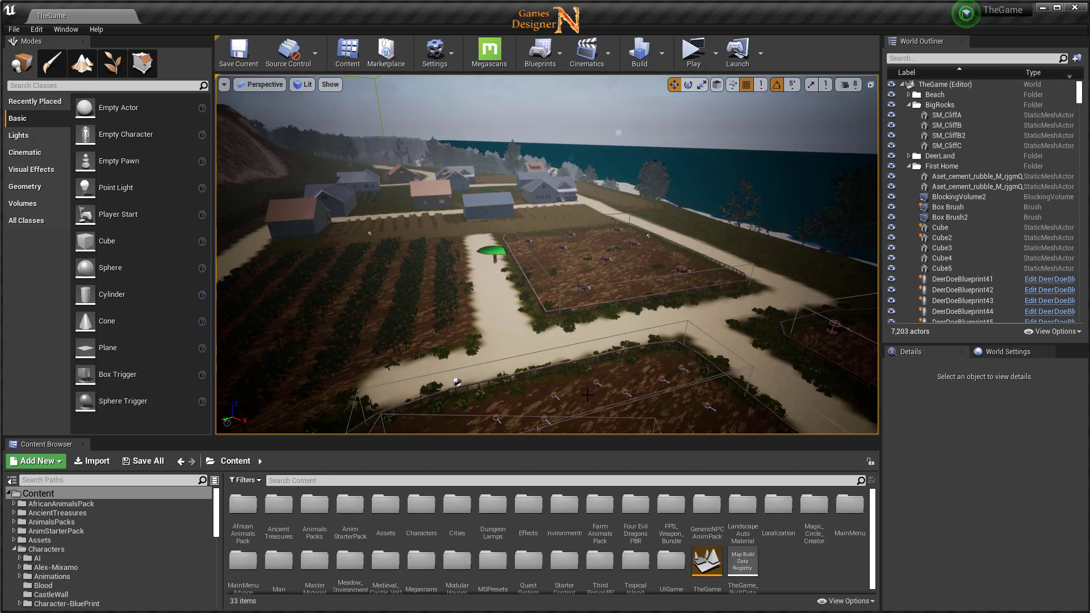
right_click_drag(594, 391, 595, 399)
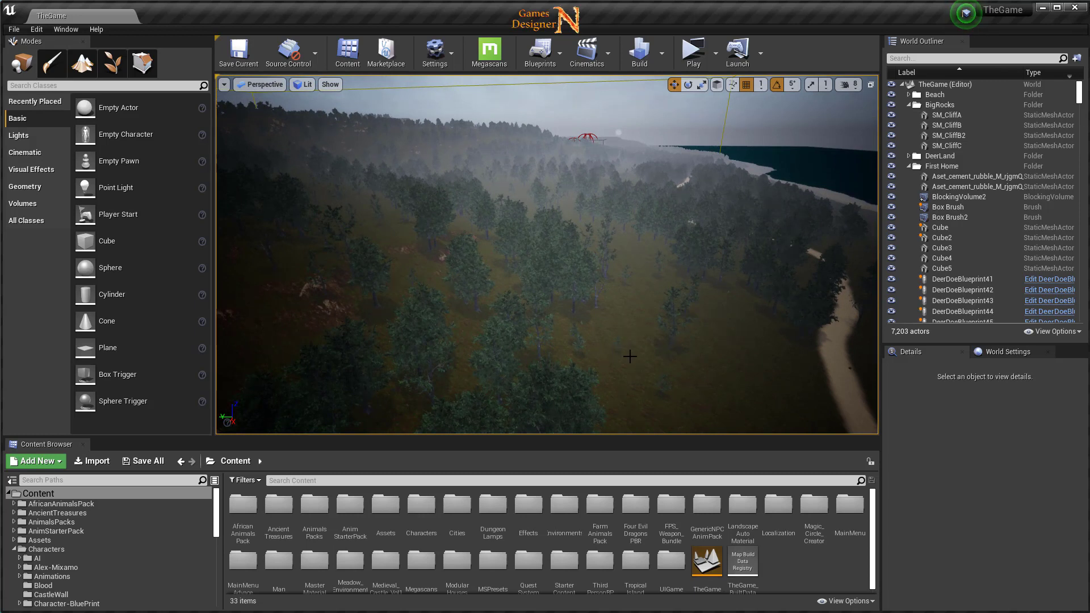
right_click_drag(630, 356, 630, 356)
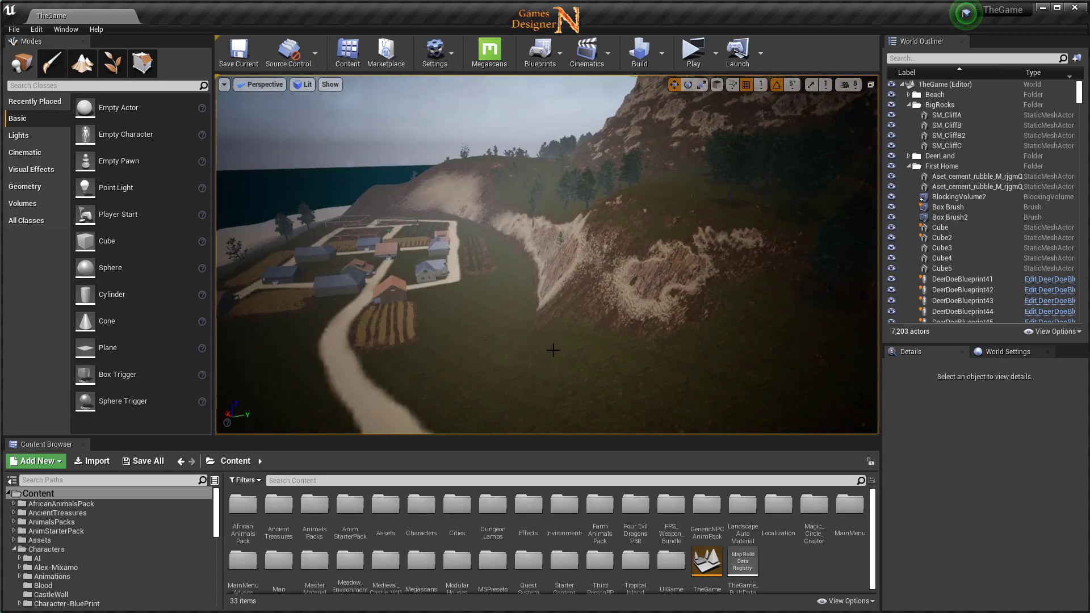
right_click_drag(553, 350, 552, 343)
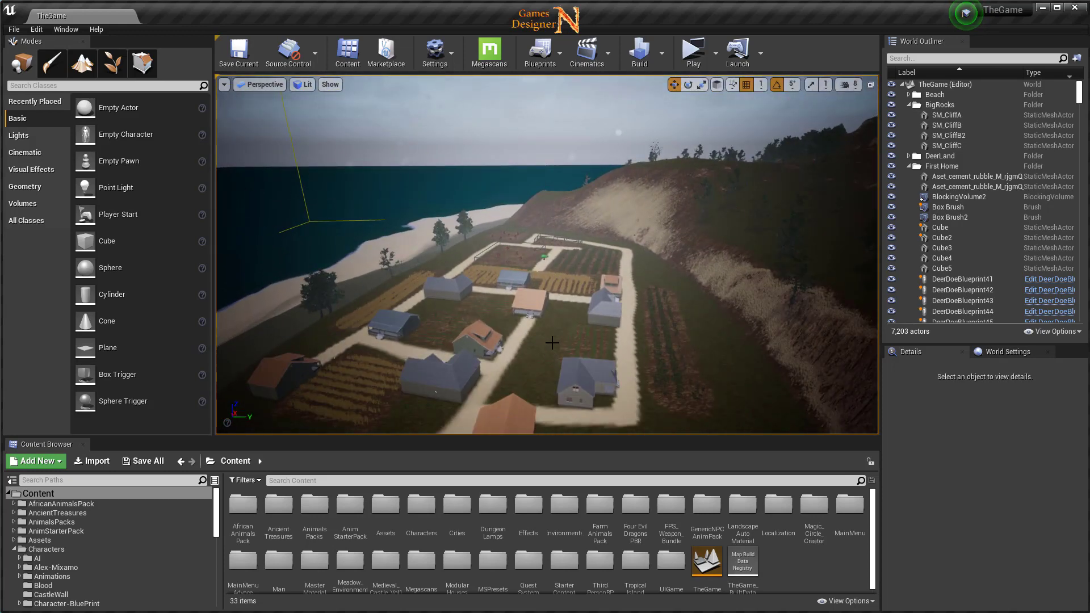
right_click_drag(558, 342, 557, 342)
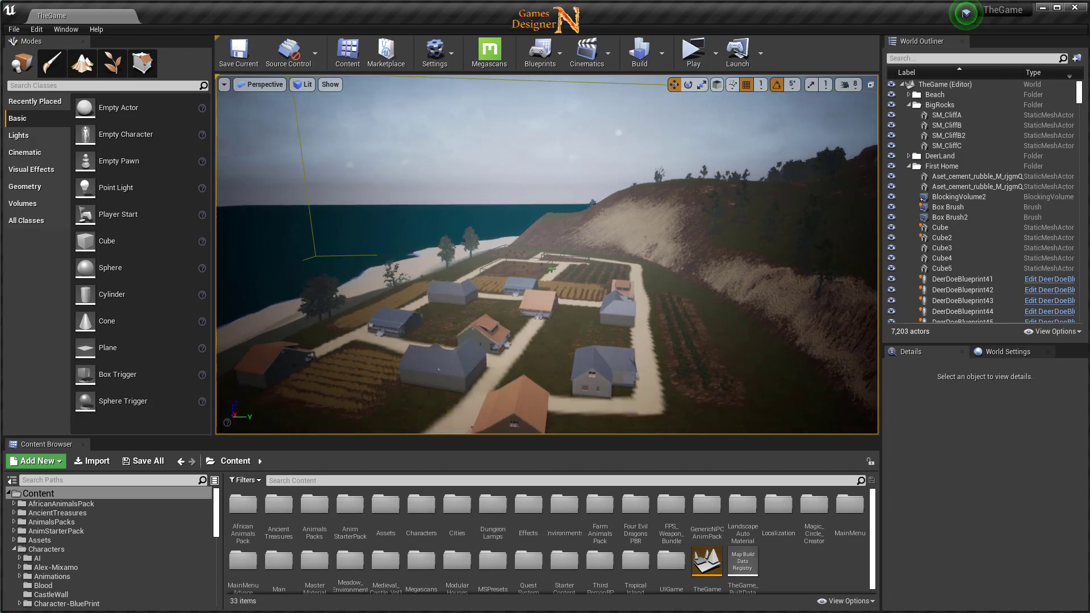
right_click_drag(453, 293, 453, 292)
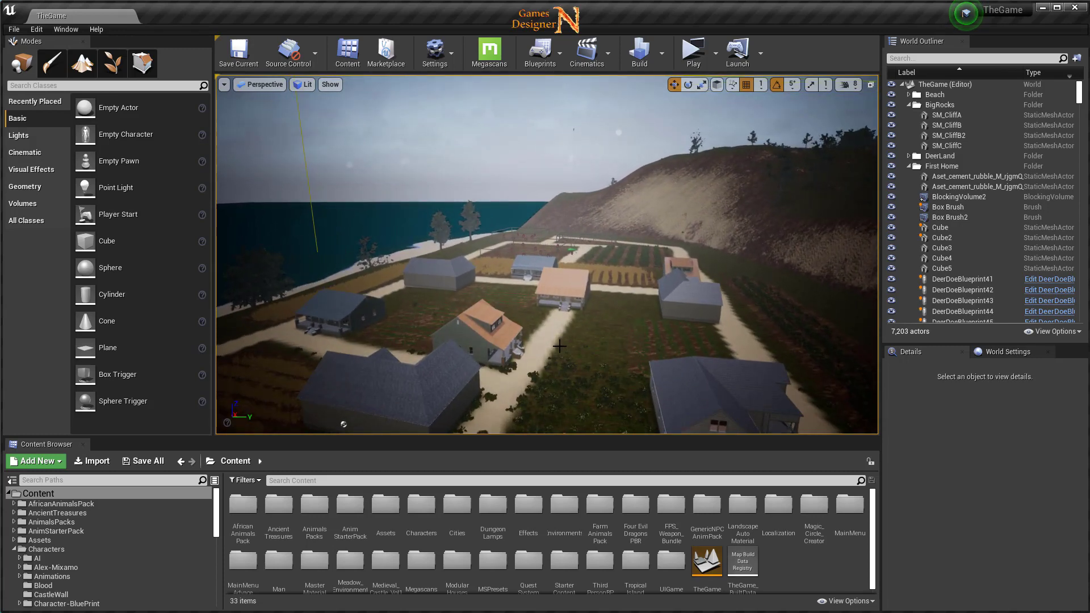
right_click_drag(386, 380, 490, 354)
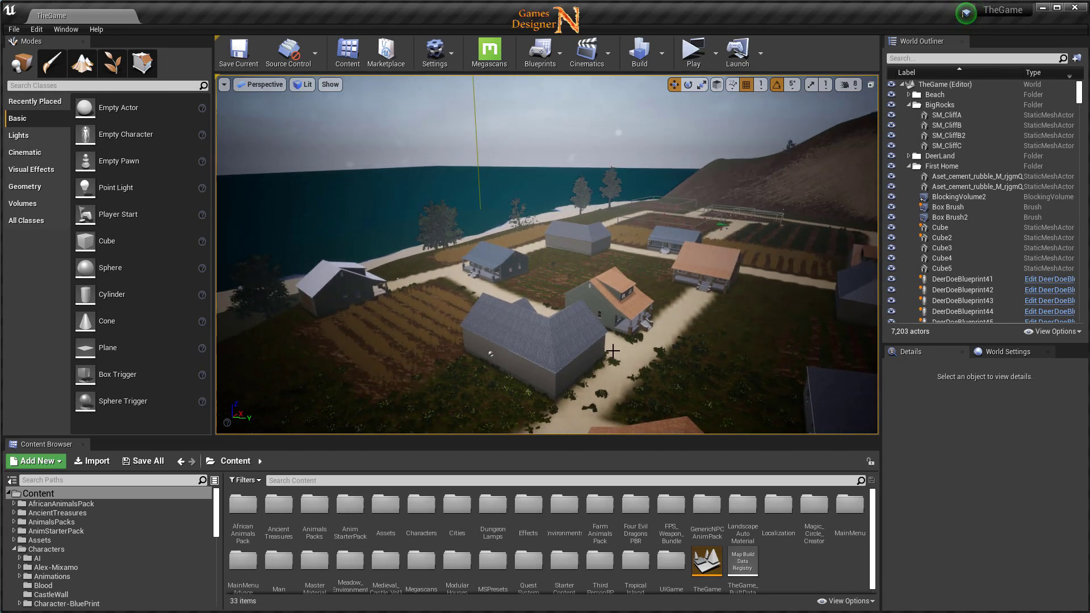
mouse_move(613, 351)
right_mouse_down()
mouse_move(613, 374)
mouse_move(613, 341)
mouse_move(643, 356)
right_mouse_up()
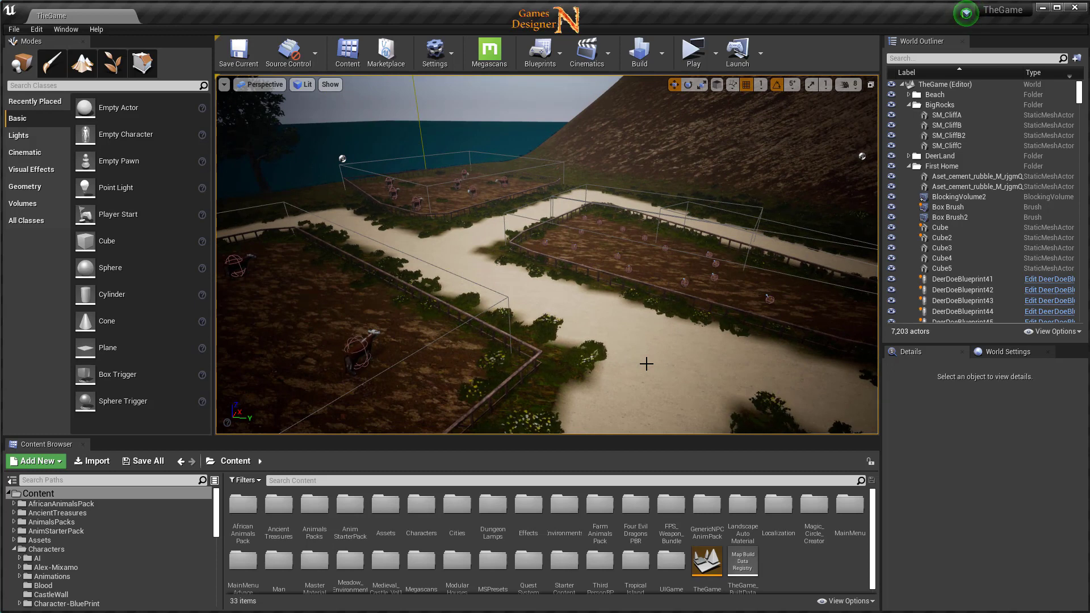
right_click_drag(647, 364, 647, 363)
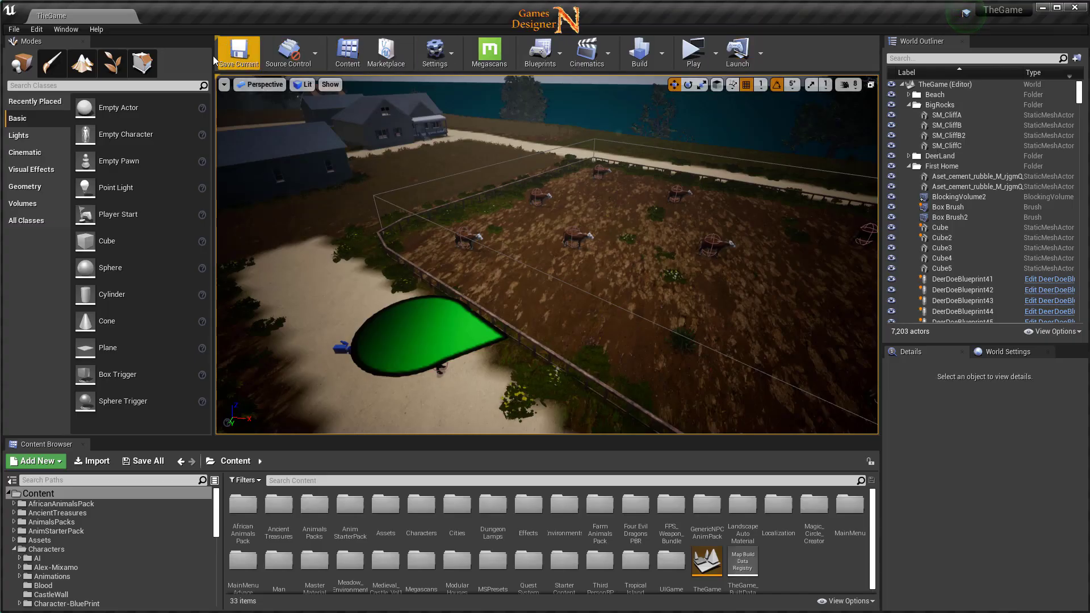
Open Project Settings and filter them by 'lod'.
left_click(36, 29)
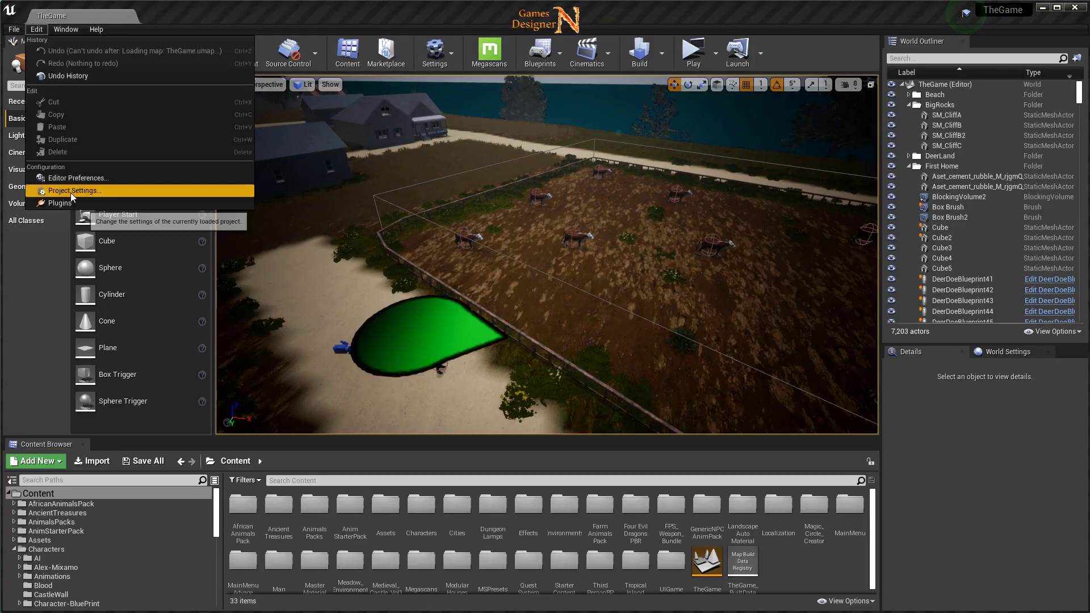
left_click(88, 192)
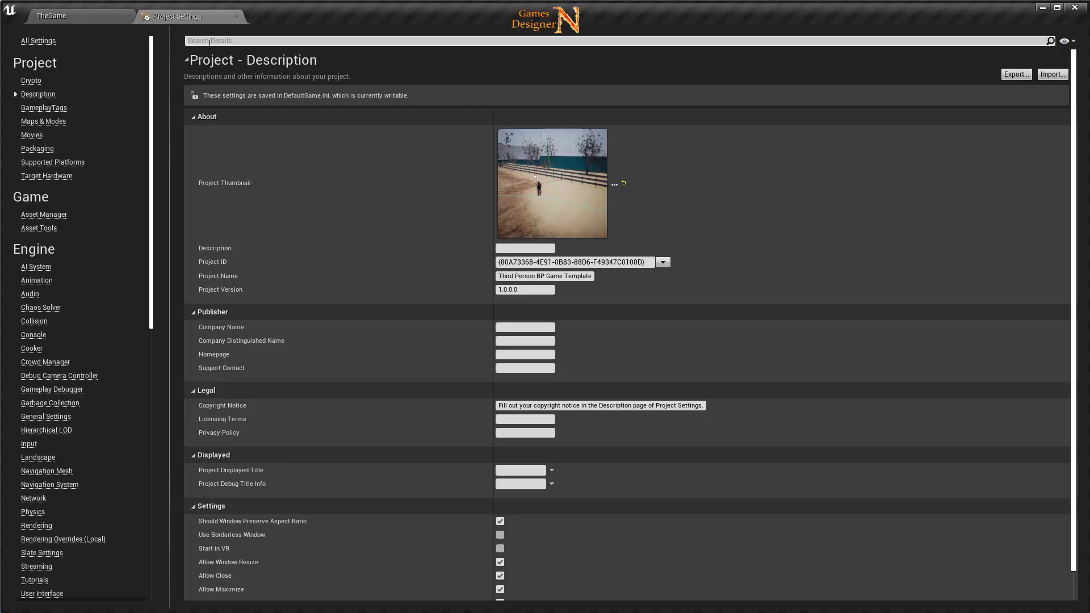
left_click(210, 41)
type("lod")
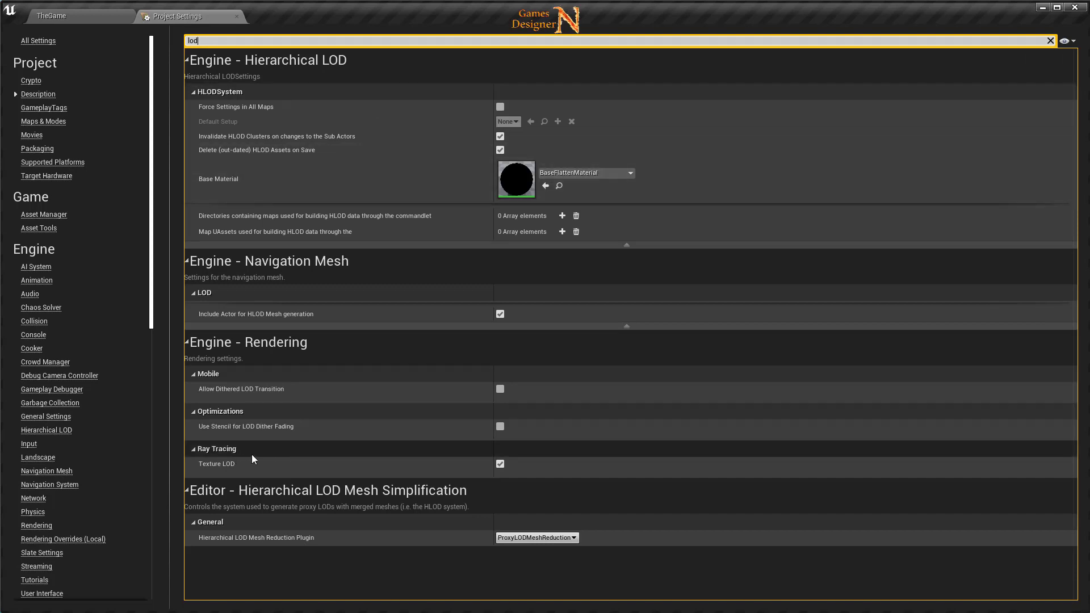
mouse_move(227, 465)
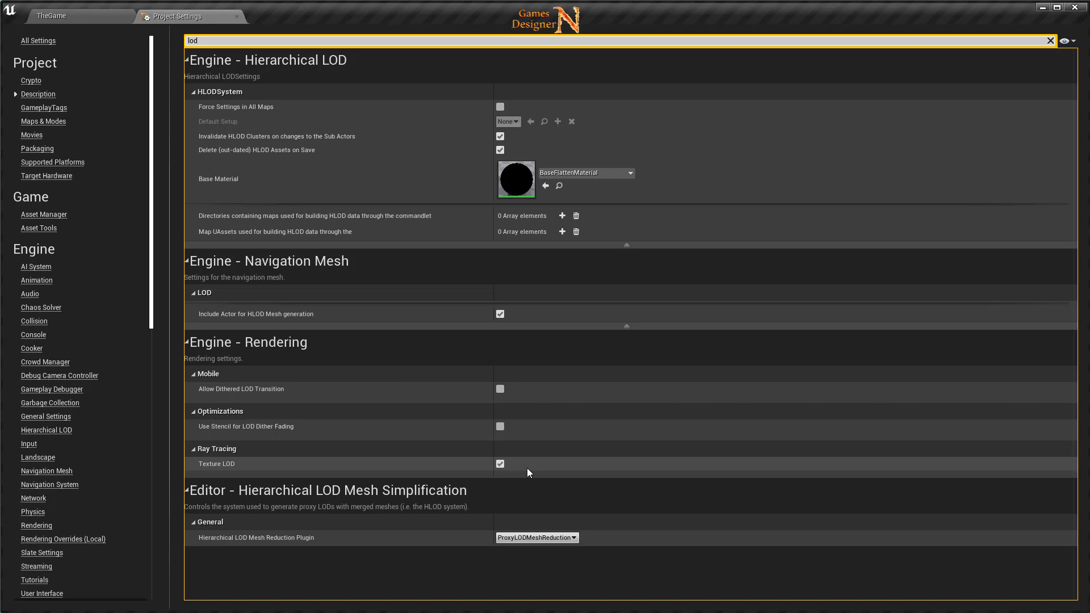
Return to the TheGame level tab and fly the camera down toward the fields.
left_click(103, 22)
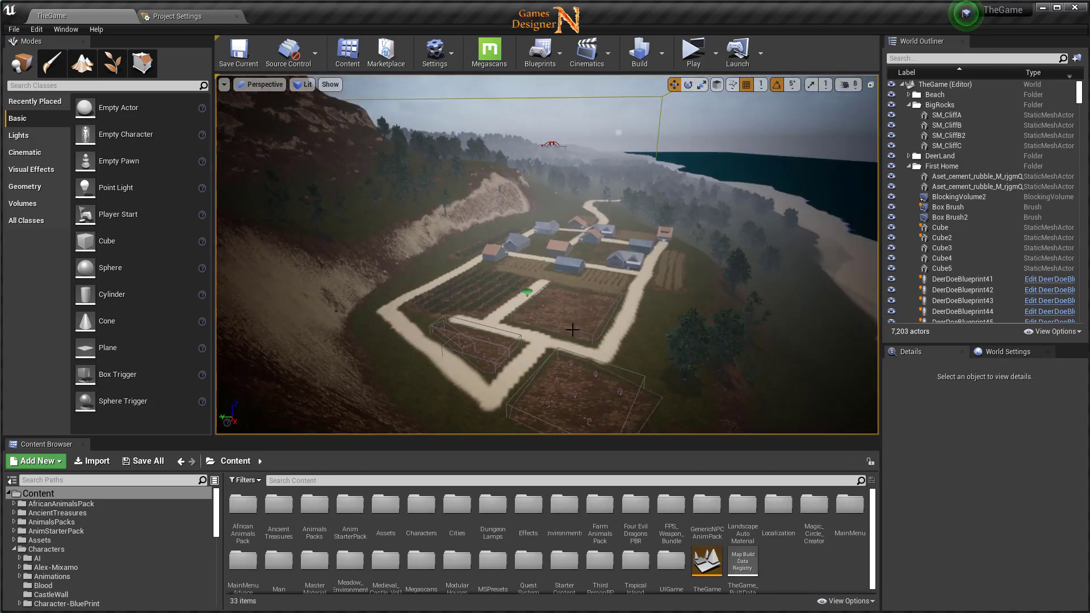
right_click_drag(591, 334, 591, 309)
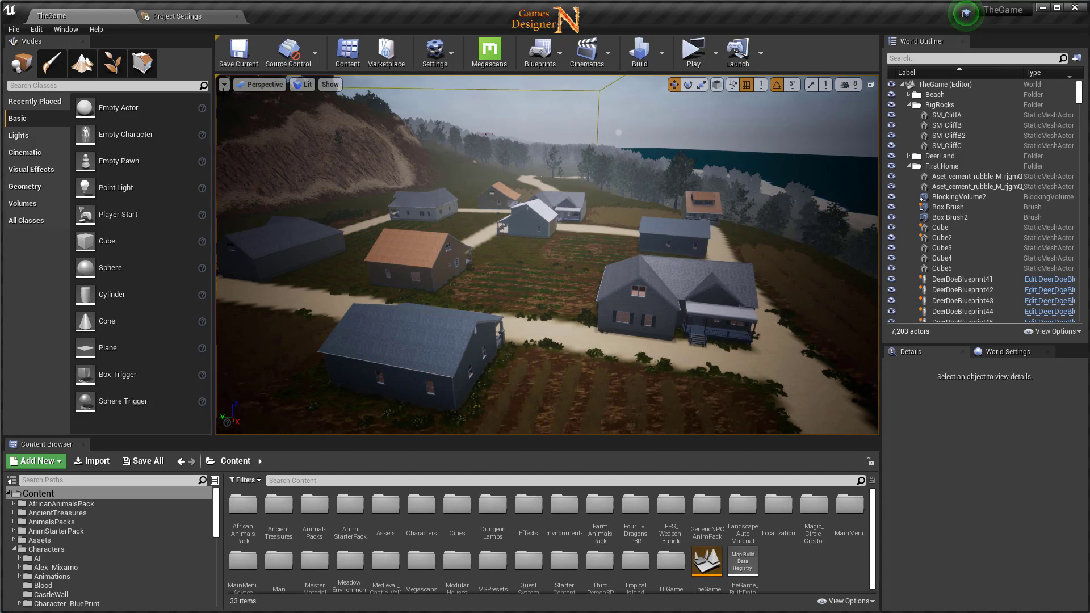
Enable Show FPS in the viewport options, then fly over the houses toward the fenced plots.
left_click(225, 85)
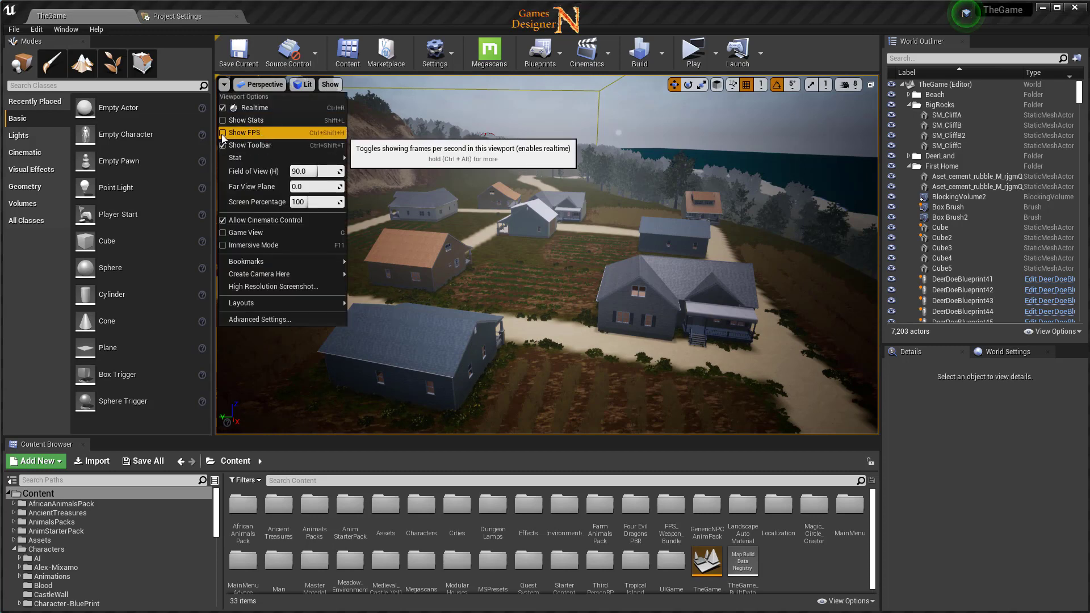
left_click(243, 138)
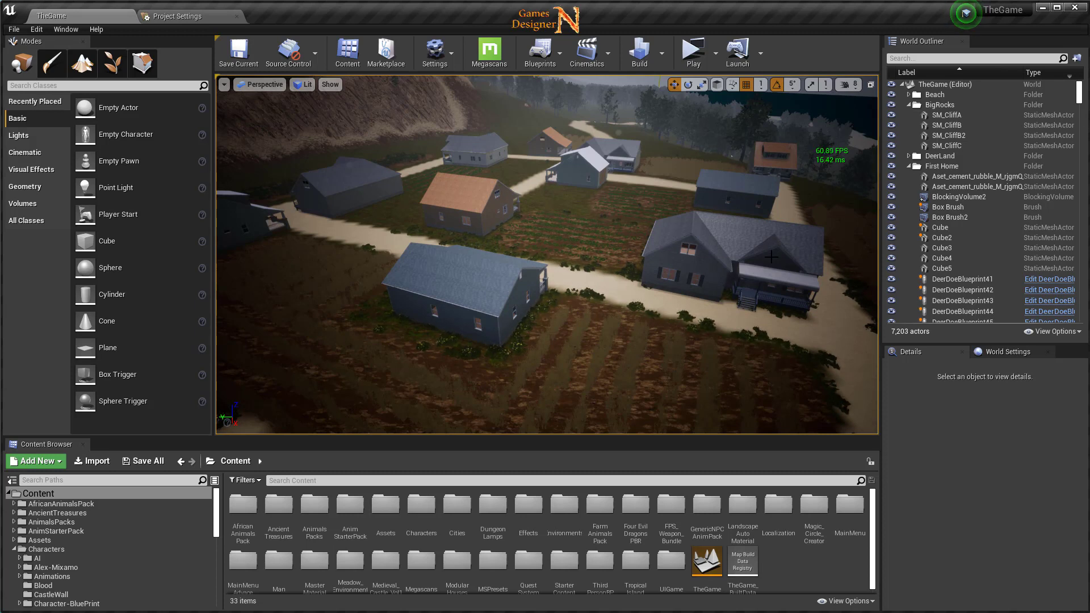
right_click_drag(755, 262, 685, 276)
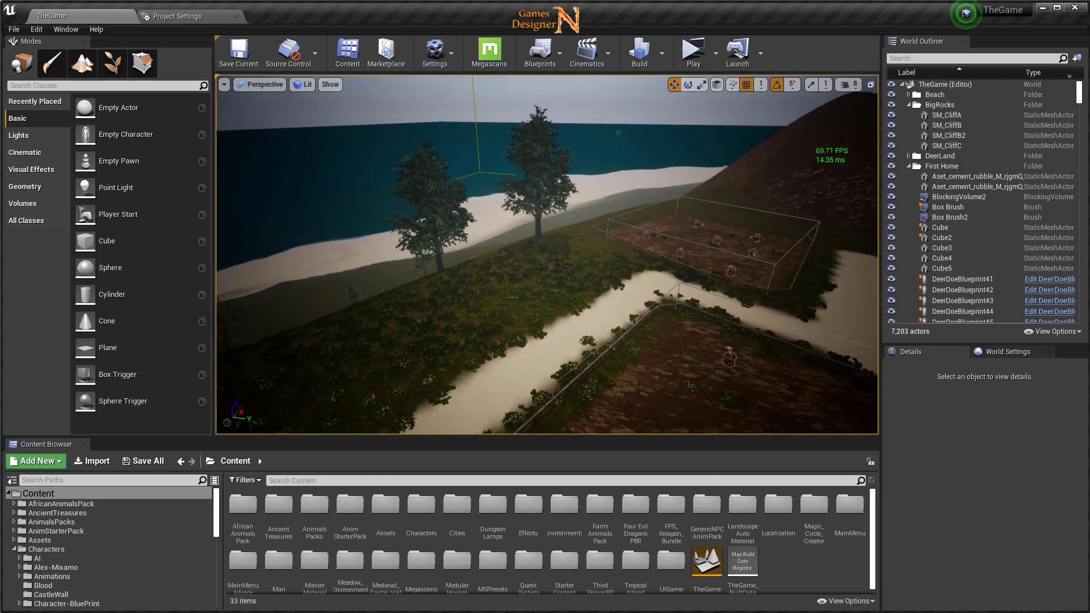
right_click_drag(686, 276, 820, 215)
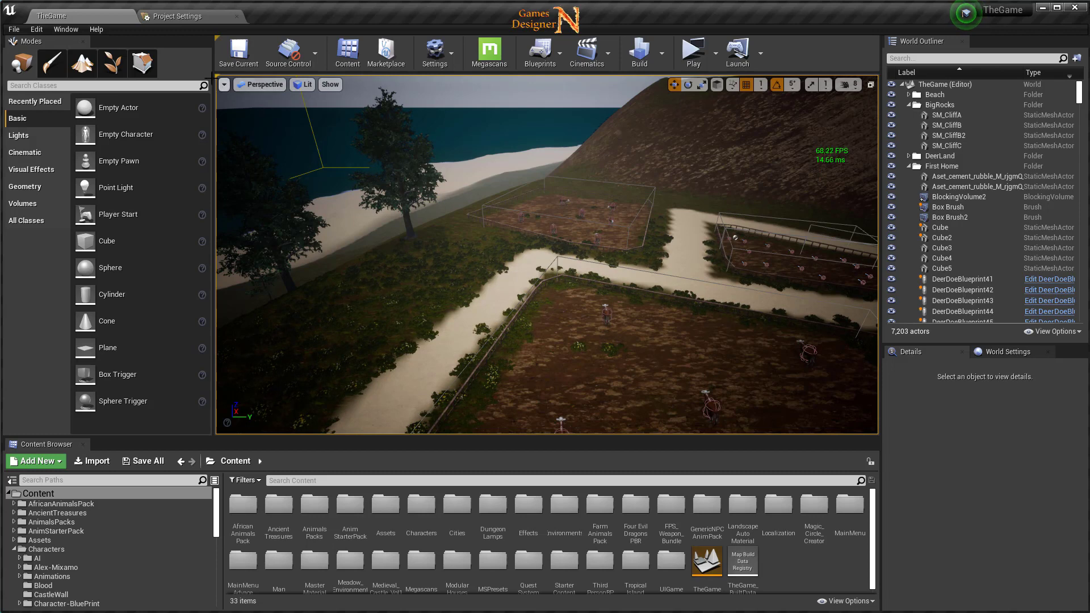
Switch to Project Settings and change the search filter from 'lod' to 'ray'.
left_click(182, 15)
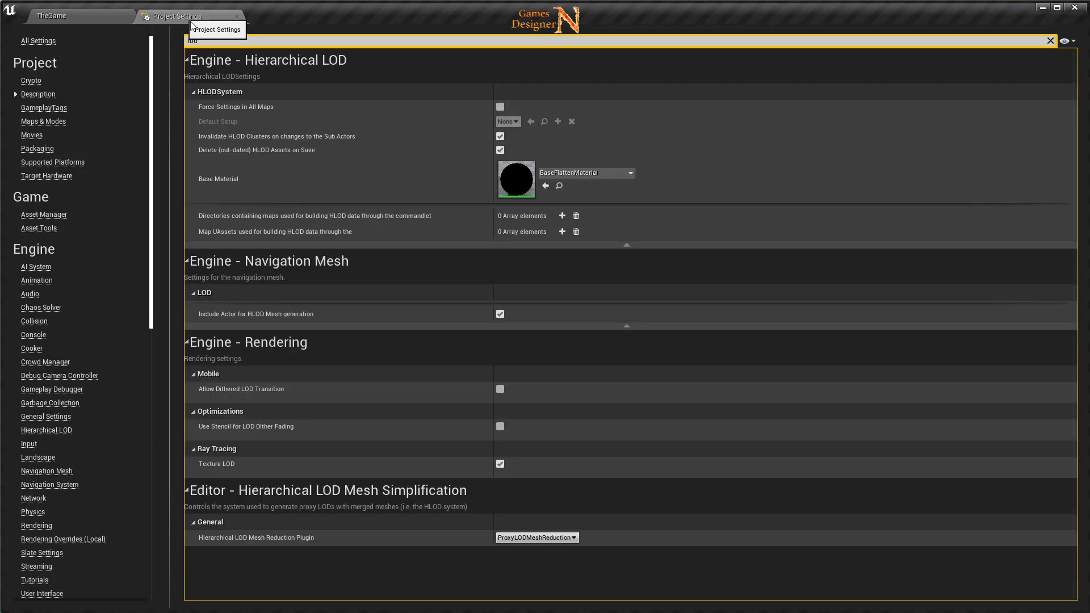
left_click(198, 40)
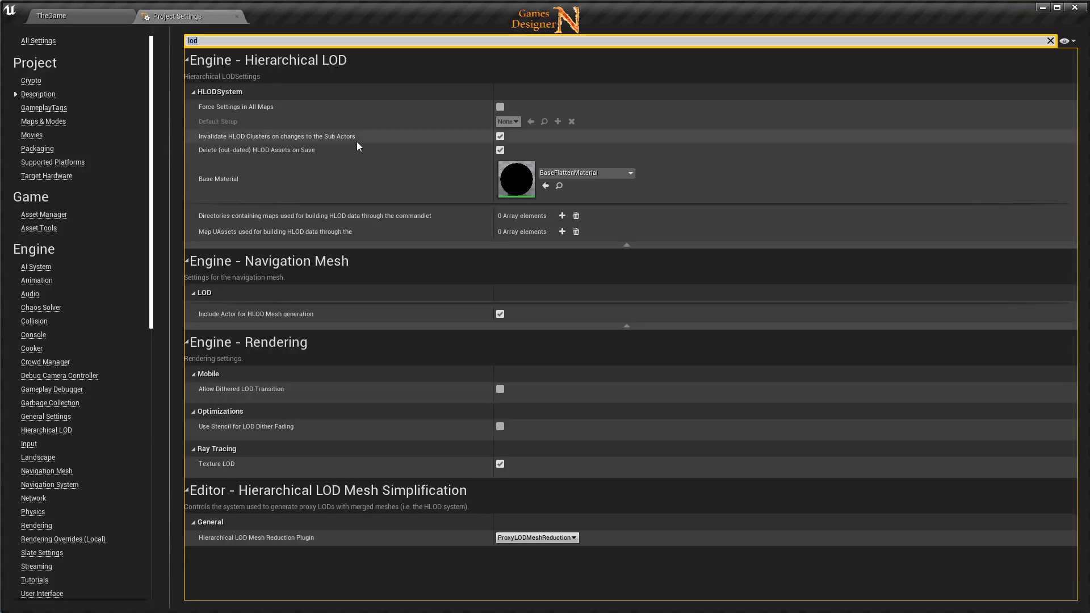
type("ray")
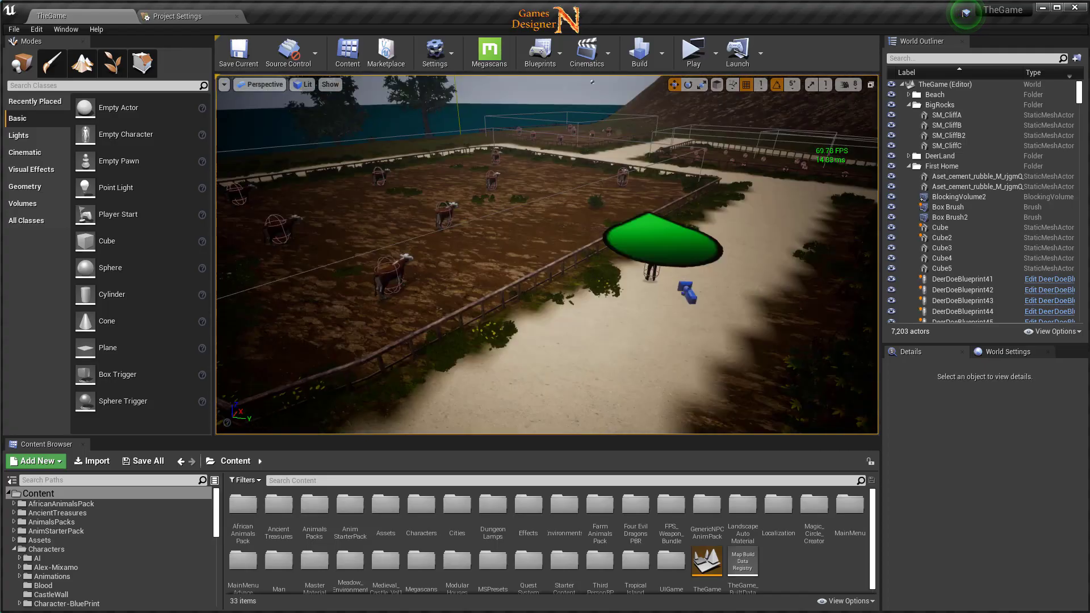
Select a cow in the pen and move the view to look down onto the paddock.
left_click(397, 268)
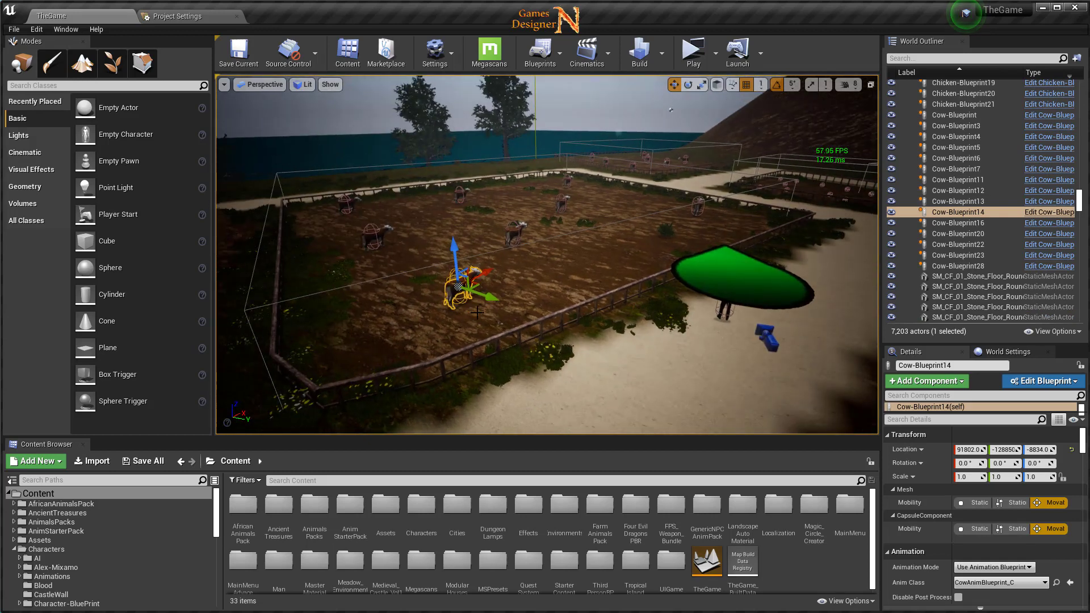
middle_click_drag(484, 294, 558, 239)
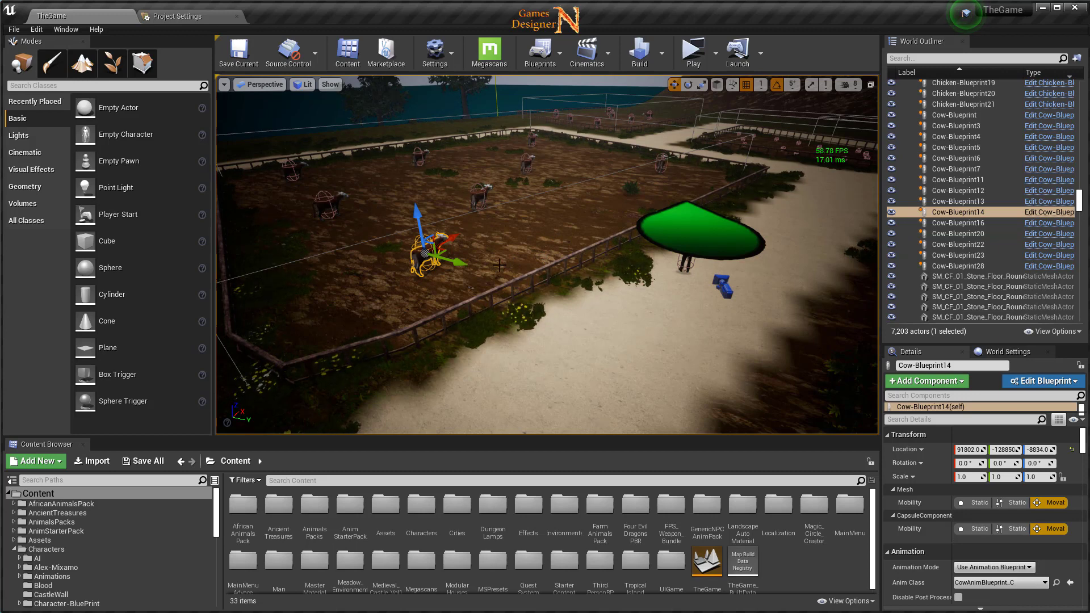
right_click_drag(514, 272, 545, 290)
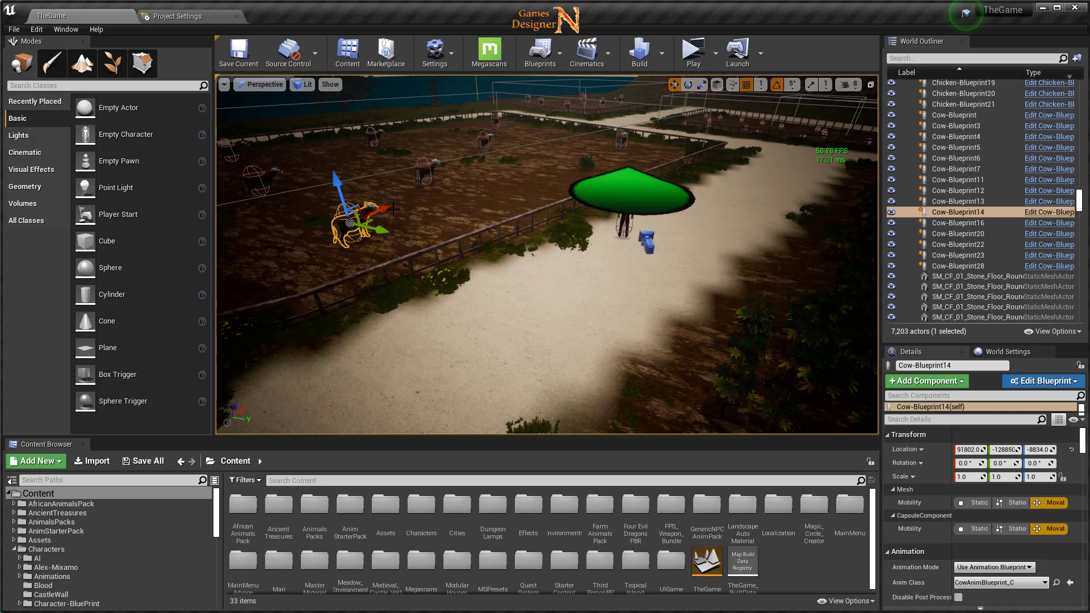
Play the level as a Standalone Game, walk along the path, then exit with Esc.
left_click(693, 51)
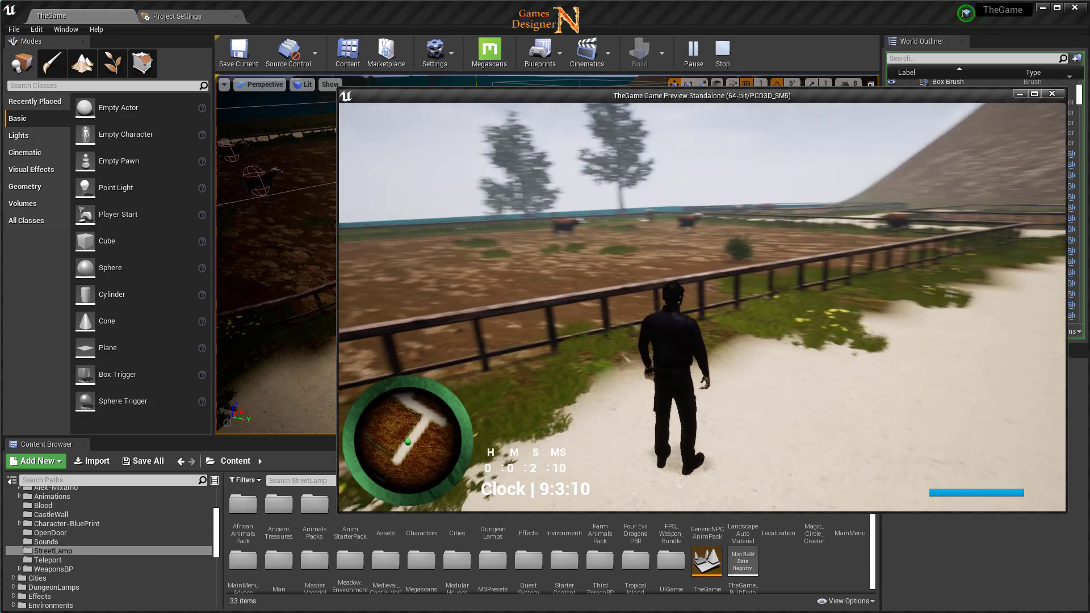
key("w")
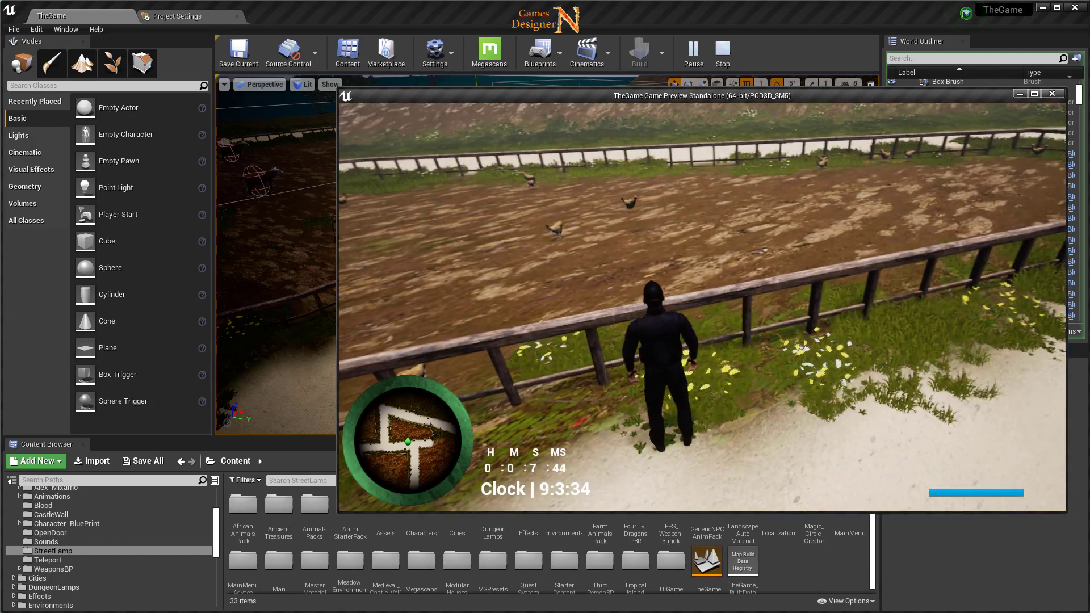
key("Escape")
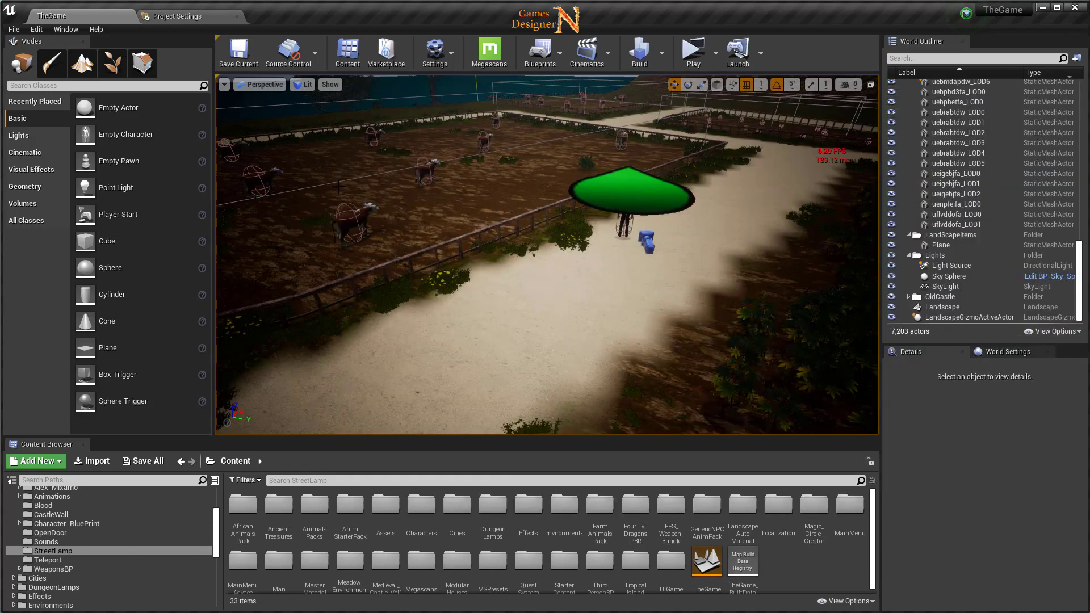
Select a cow, locate it in the Content Browser with Ctrl+B, and open Cow-Blueprint.
left_click(382, 229)
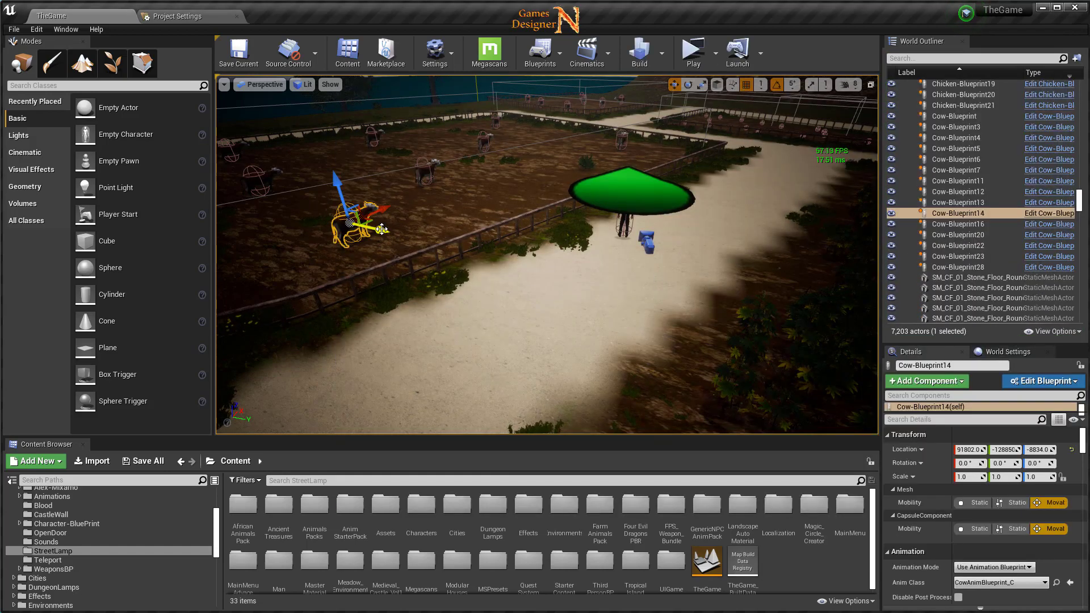
key("ctrl+b")
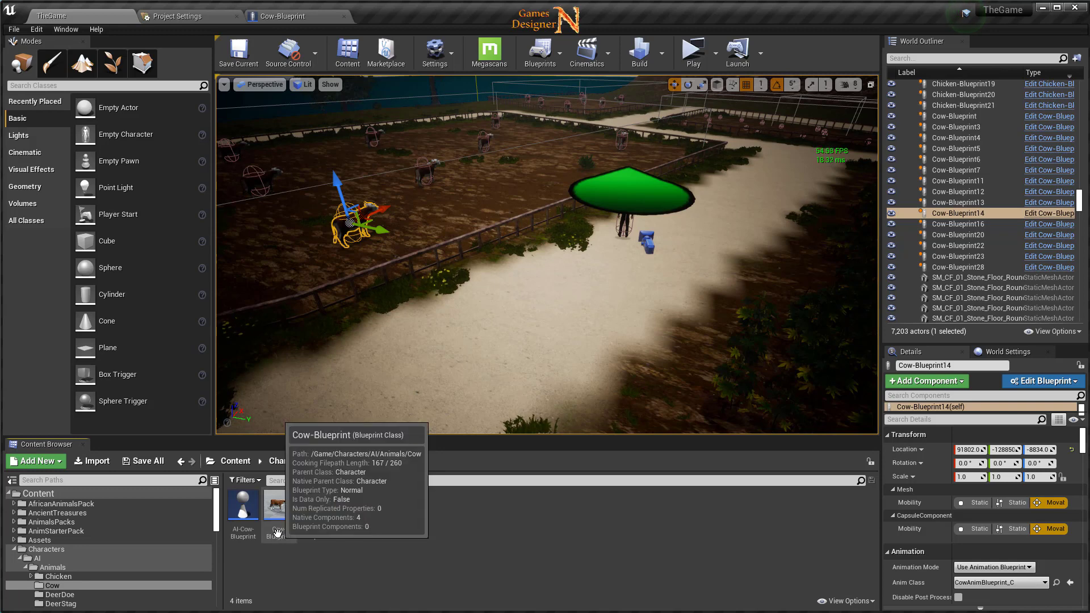
double_click(278, 506)
Open CowAnimBlueprint and inspect the Speed rules on its Idle→Eat and Eat→Idle transitions.
double_click(314, 505)
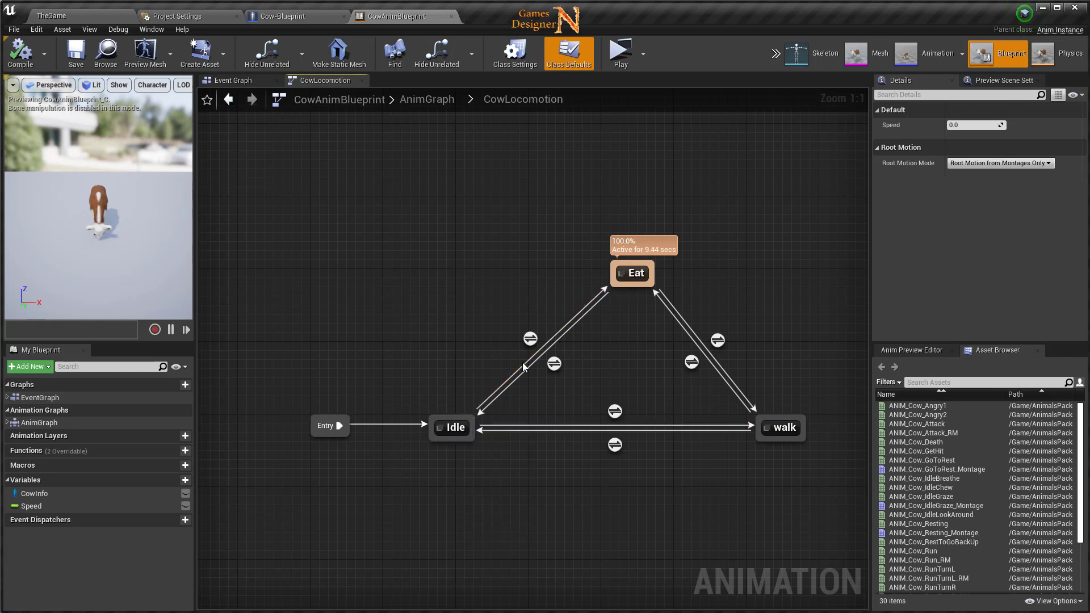
mouse_move(452, 431)
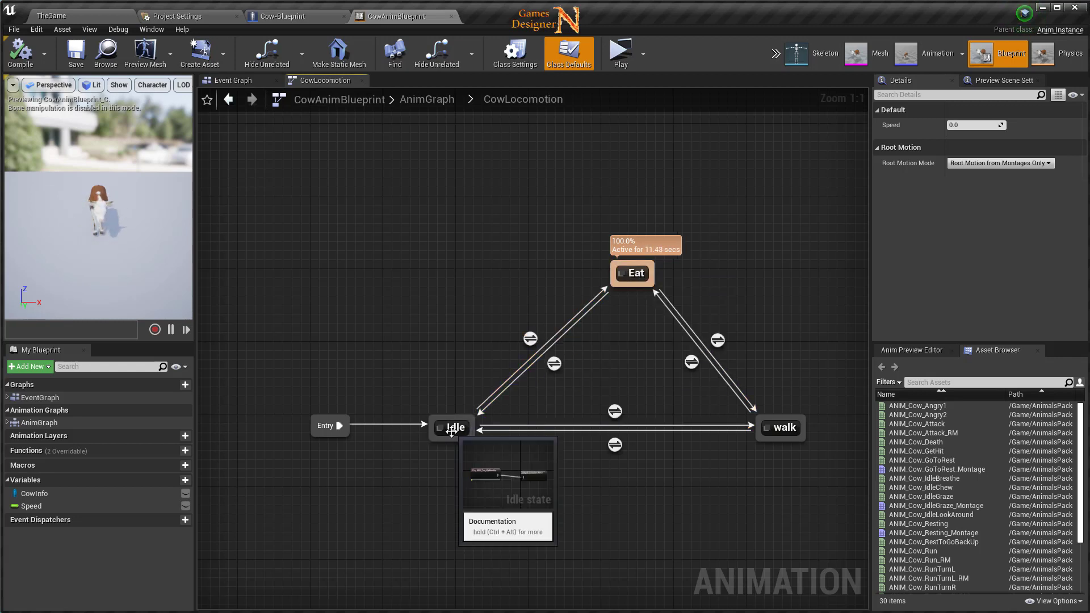
double_click(529, 339)
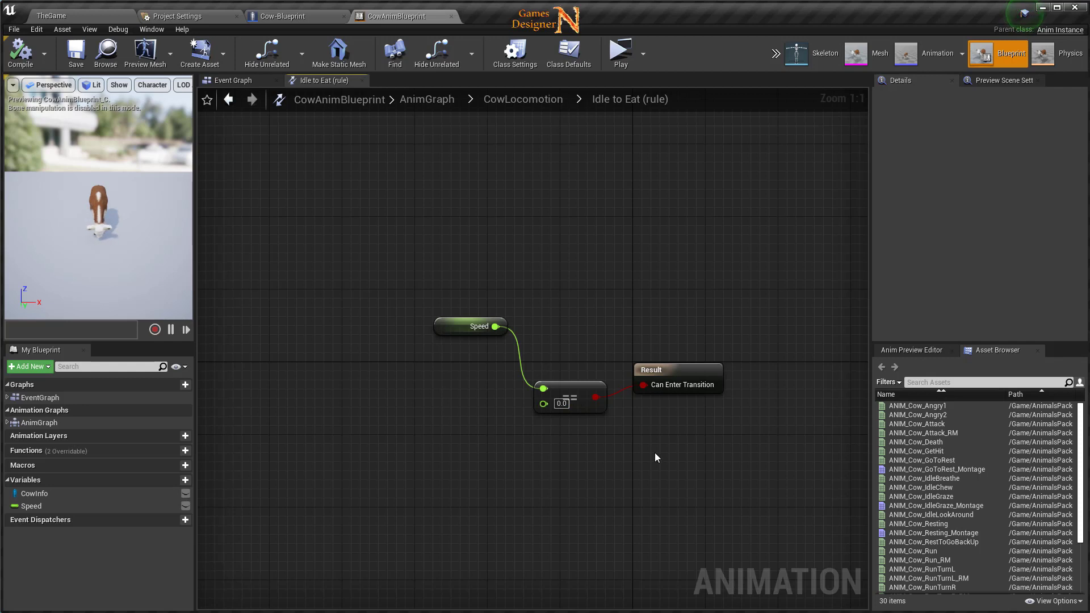
left_click(523, 100)
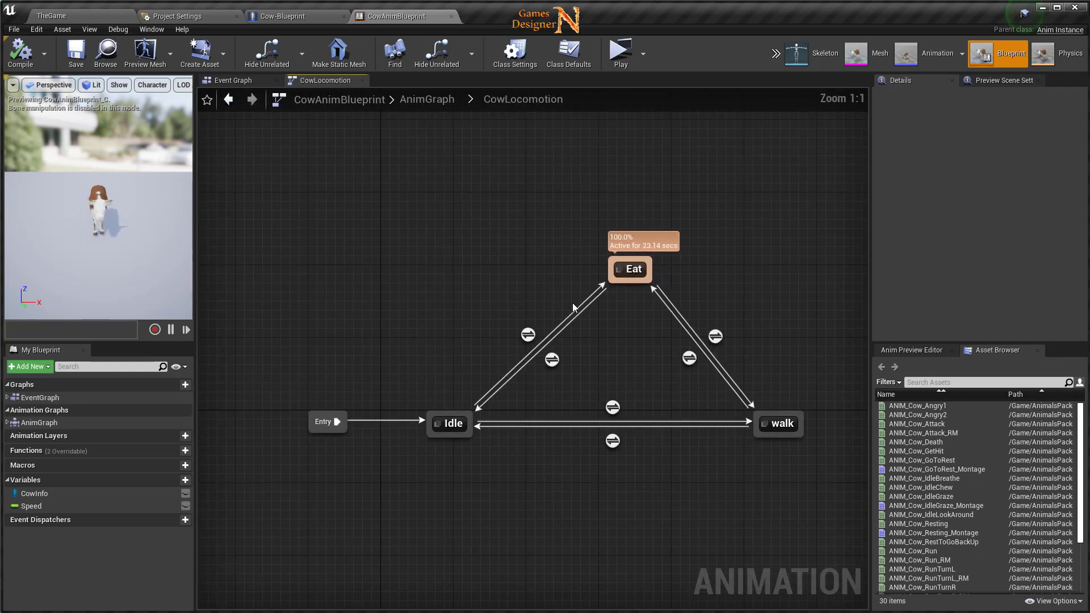
double_click(554, 363)
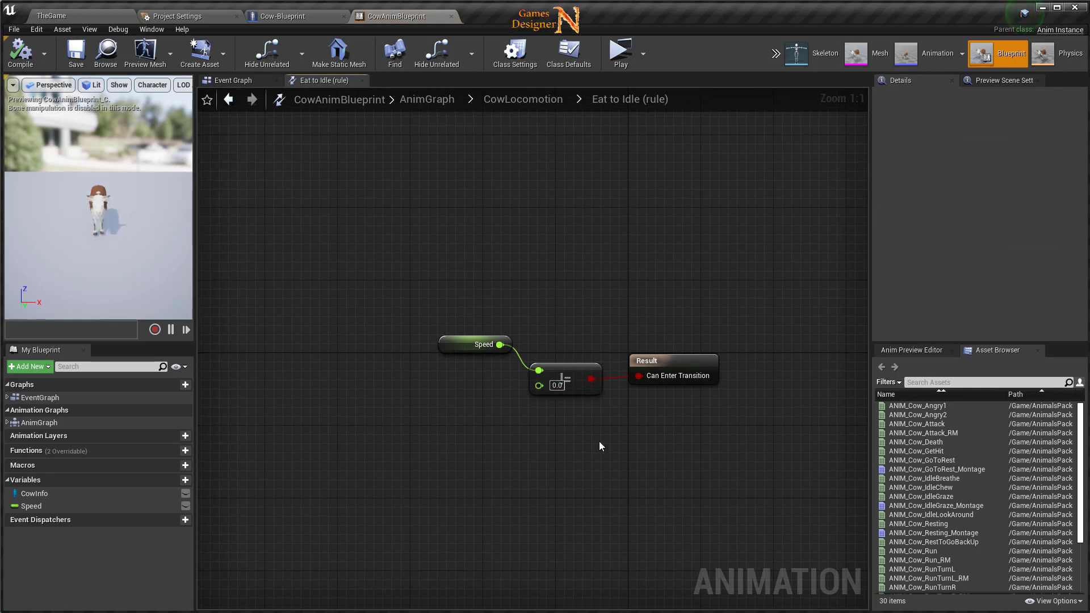
left_click(523, 99)
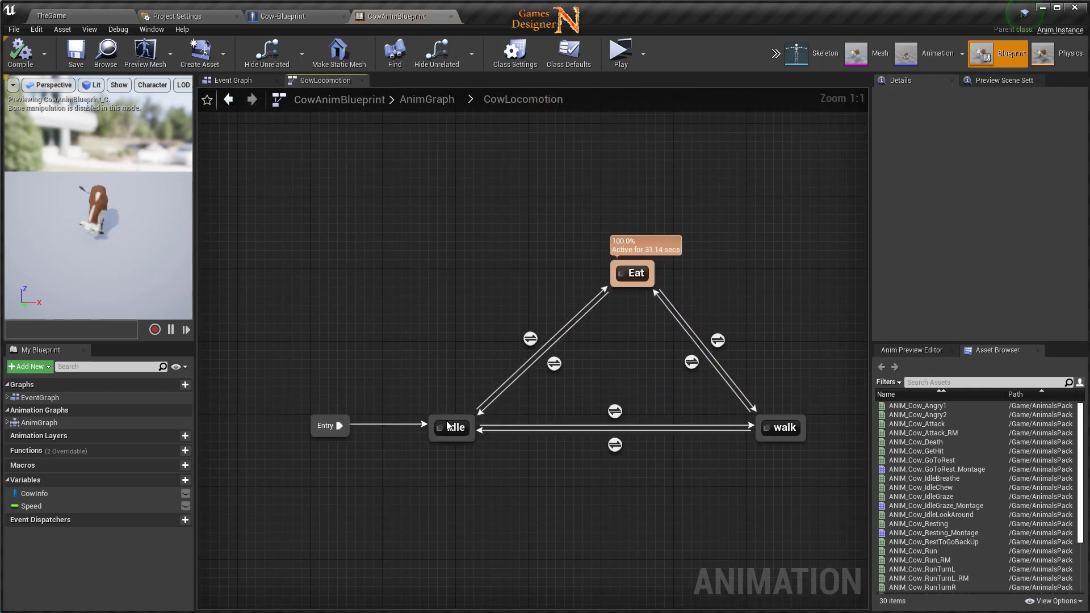
double_click(531, 341)
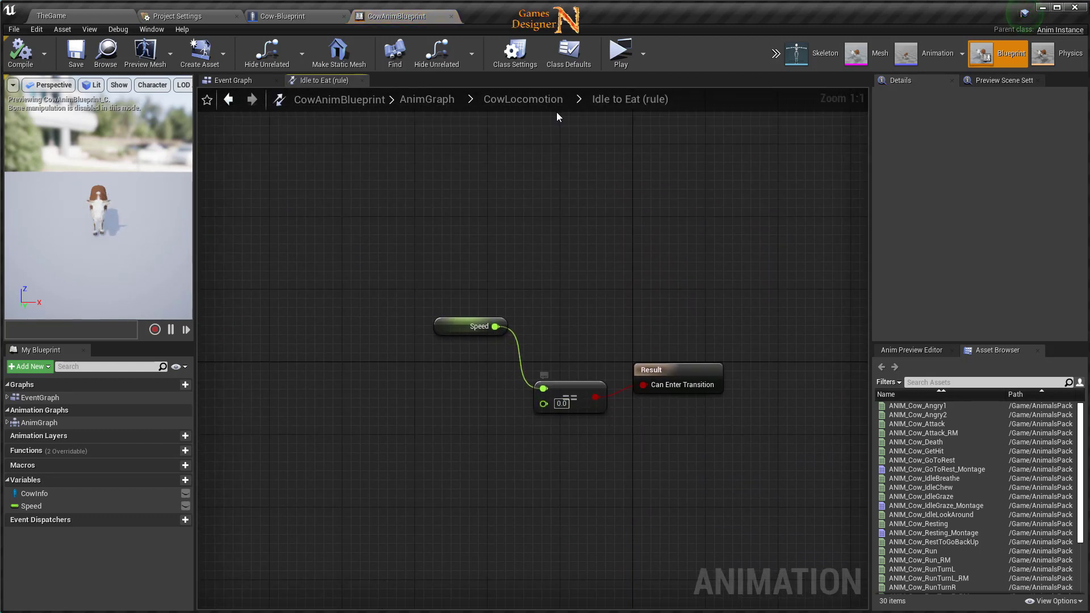
left_click(540, 100)
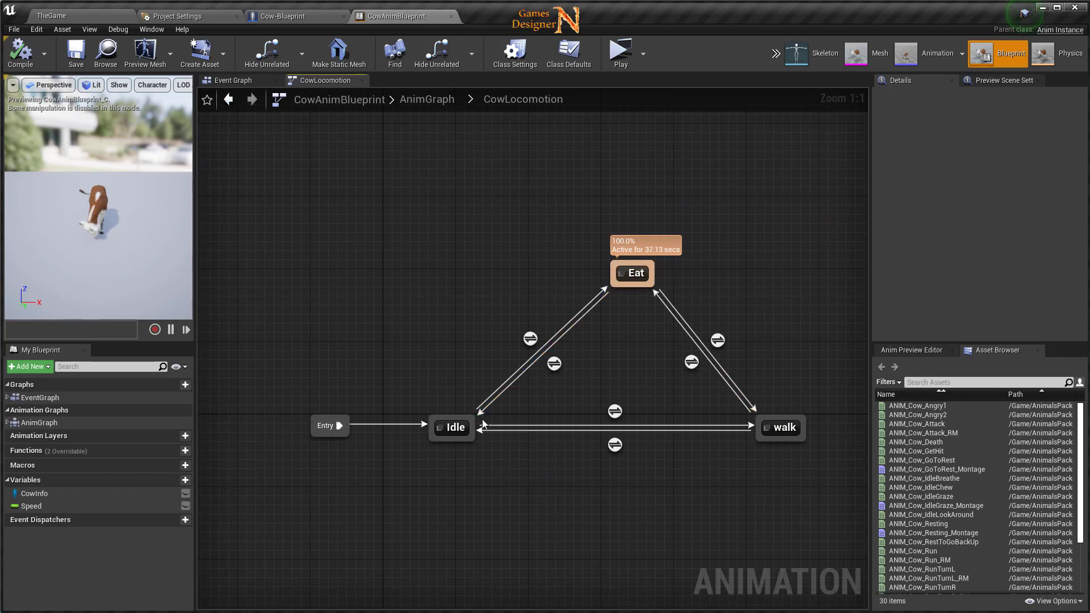
double_click(554, 364)
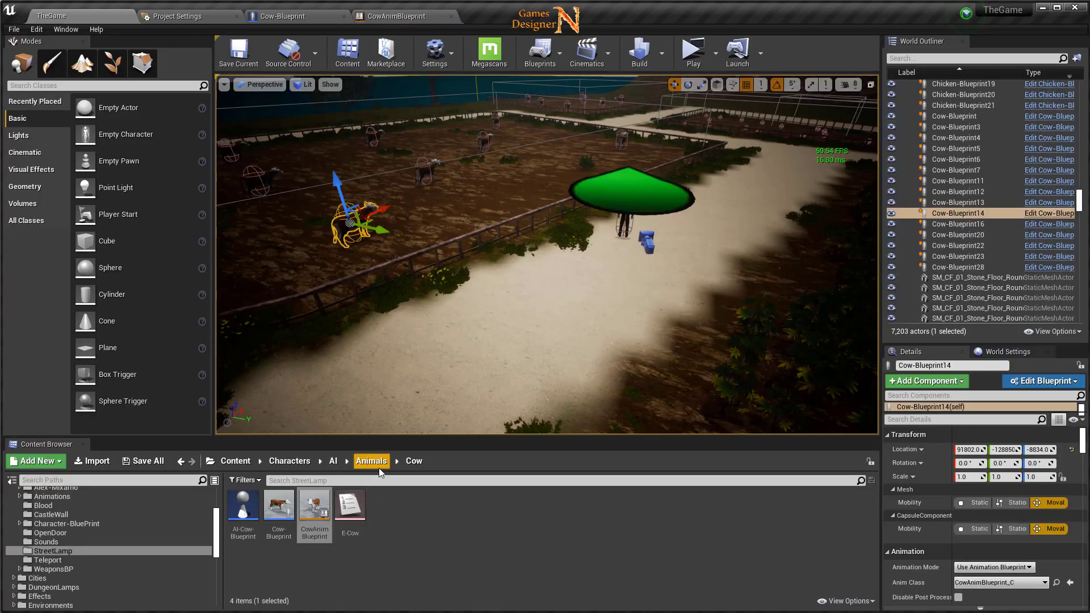
Browse to Animals > Chicken and open ChickenAnimBlueprint.
left_click(373, 461)
double_click(243, 505)
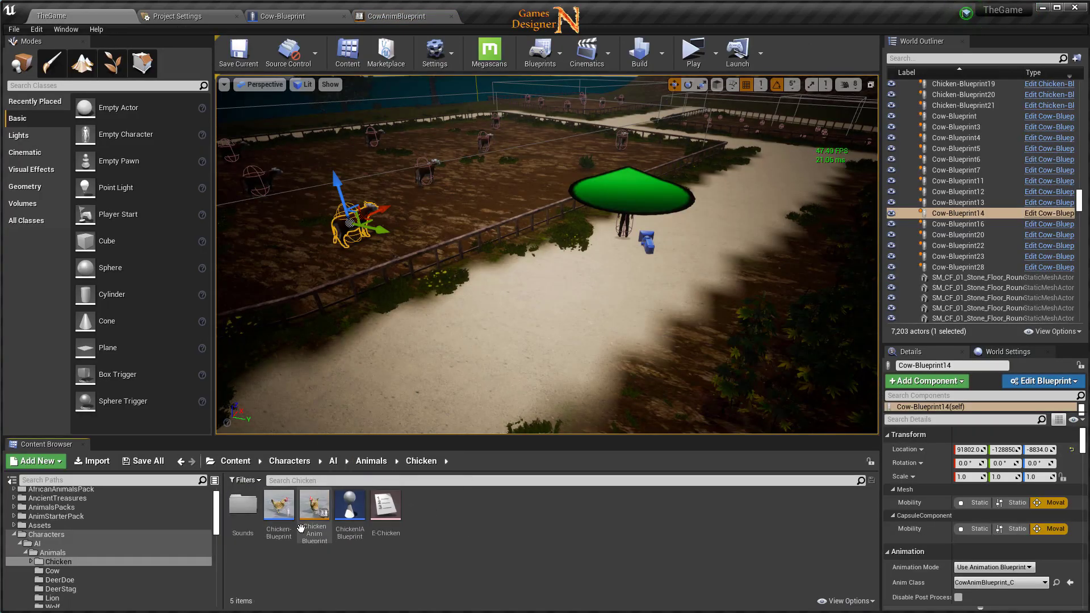
double_click(311, 511)
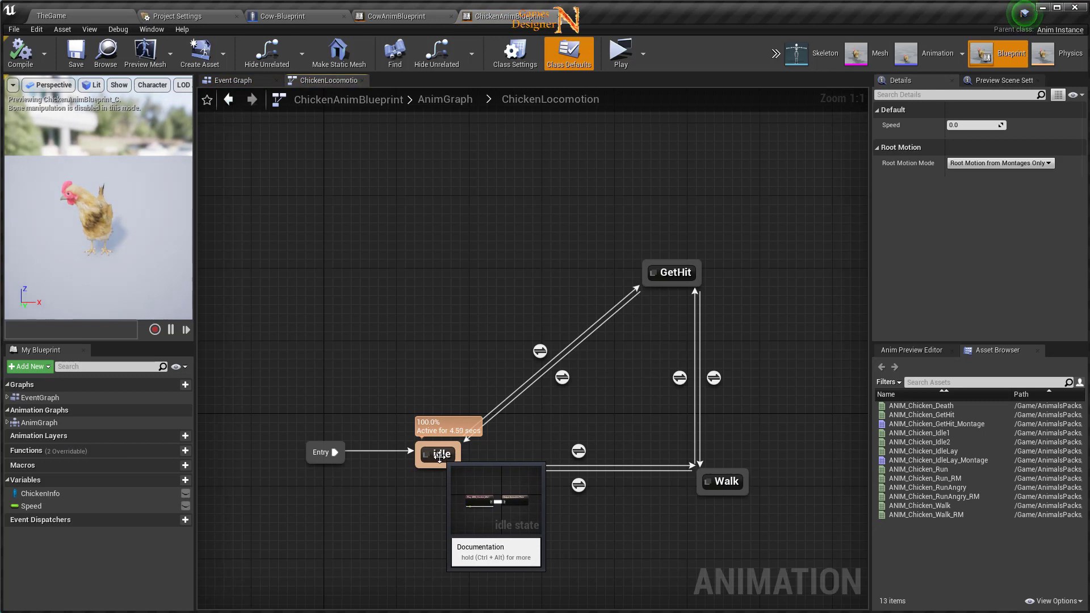
Inspect the GetHit state's animation and the idle→GetHit transition rule, then select GetHit.
double_click(653, 278)
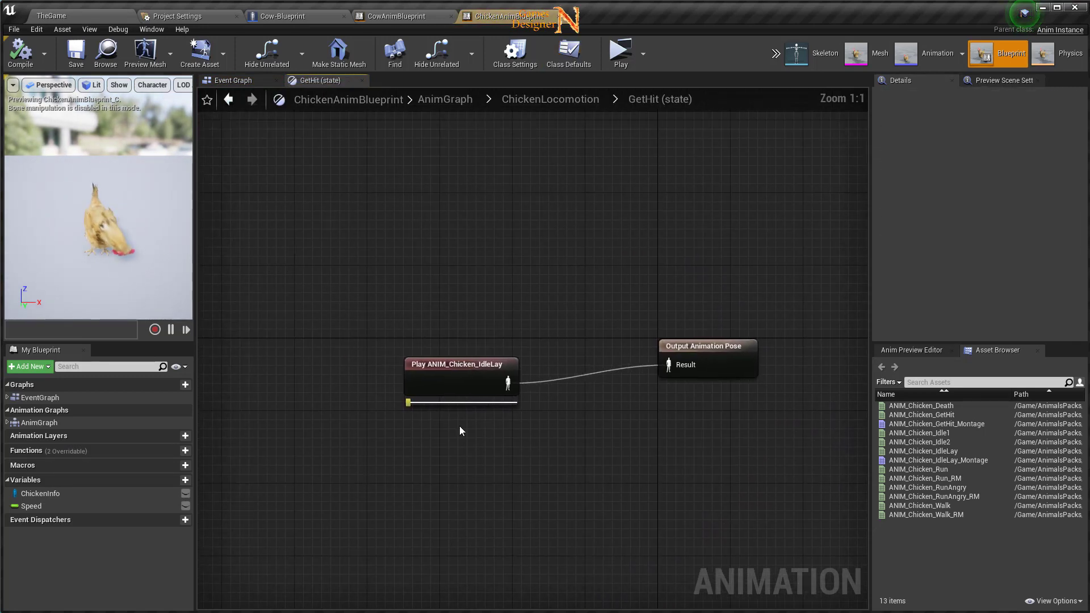
left_click(466, 372)
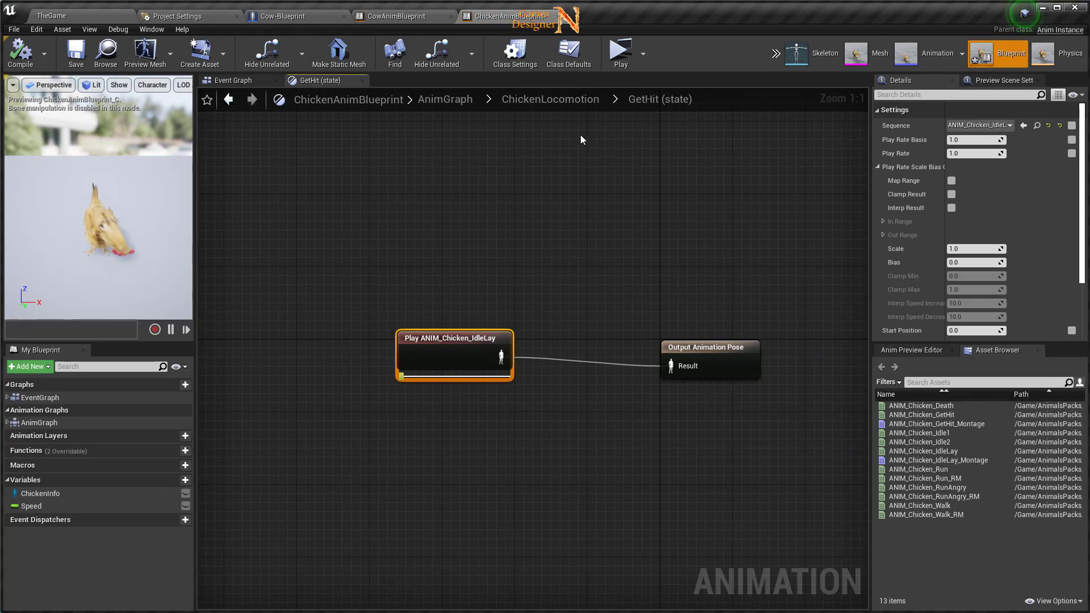
left_click(567, 95)
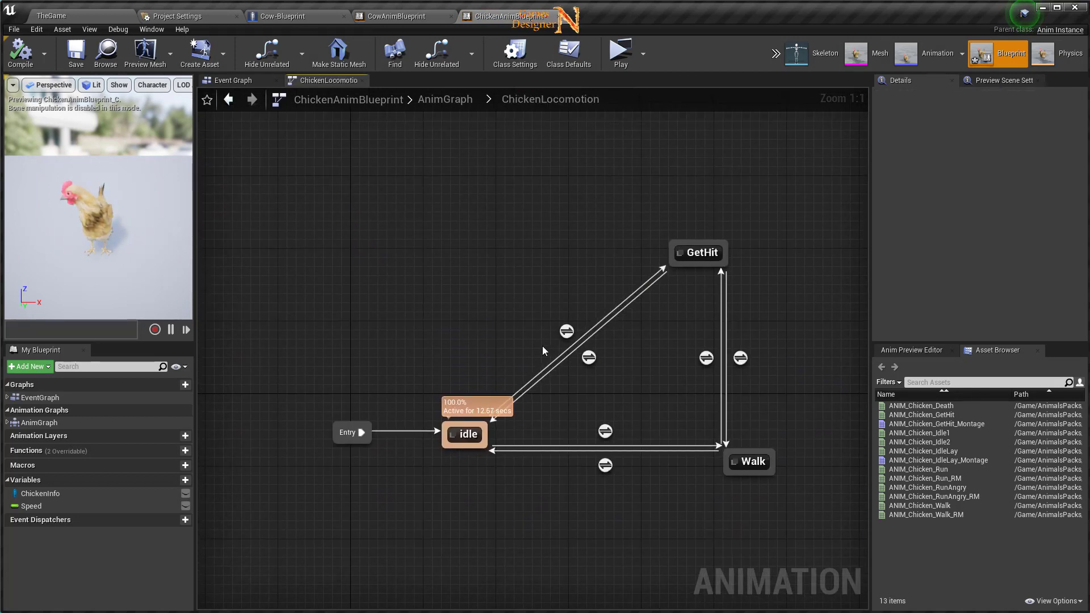
double_click(567, 331)
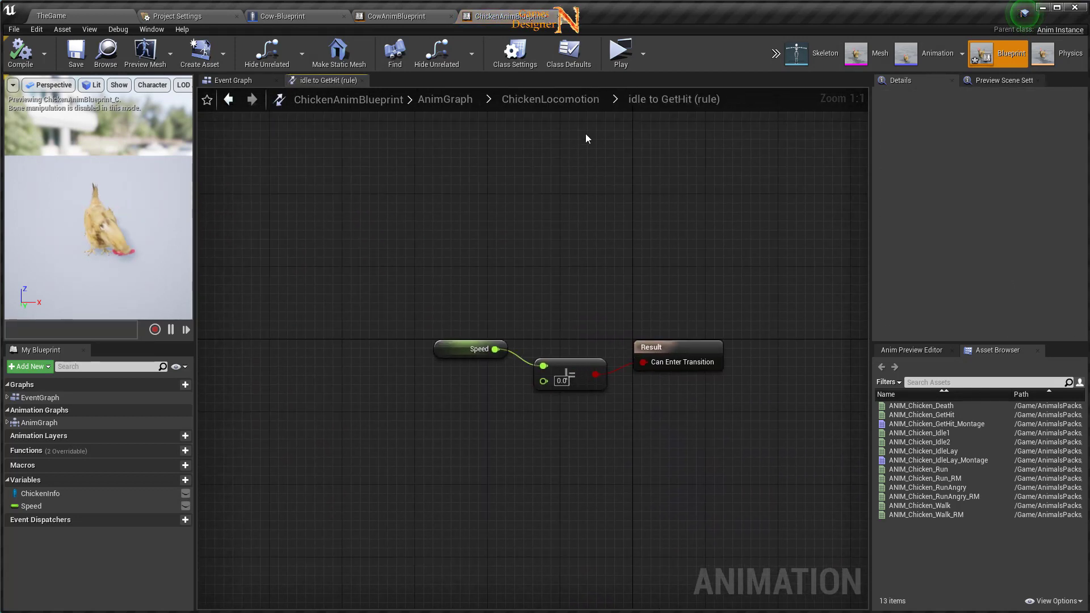
left_click(580, 105)
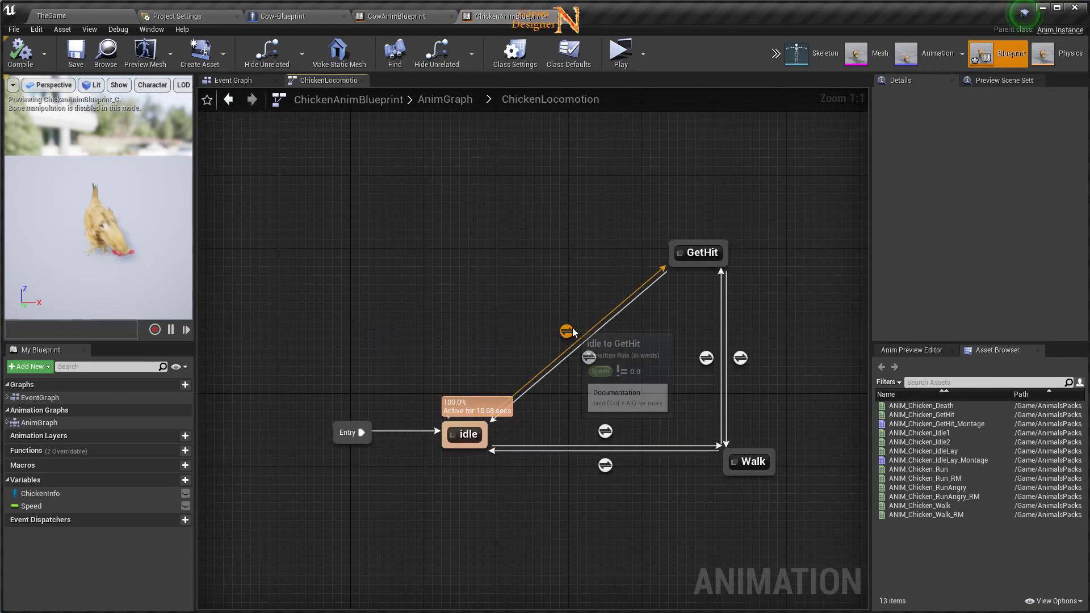
left_click(702, 248)
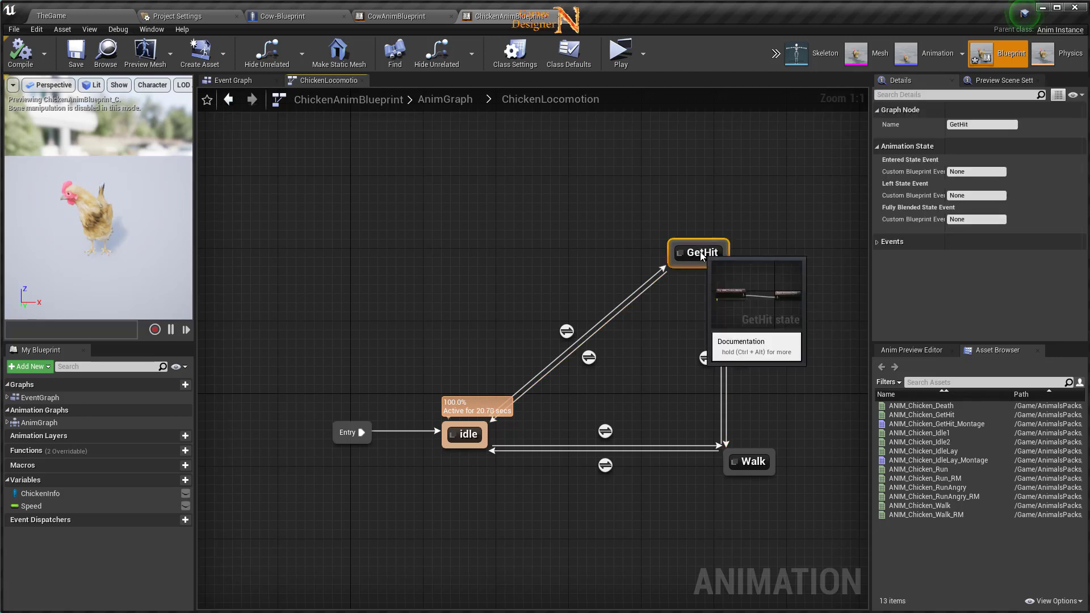
Rename the GetHit state to 'Lay'.
key("F2")
type("Lay")
key("Return")
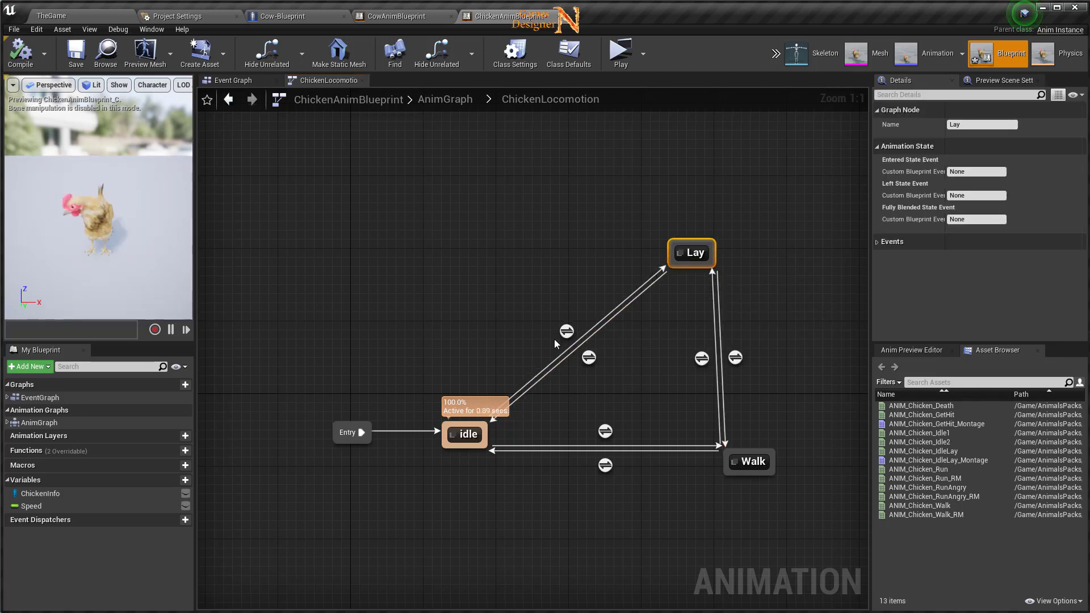
In the idle→Lay rule, replace the != node with an Equal (float) comparison on Speed.
double_click(566, 331)
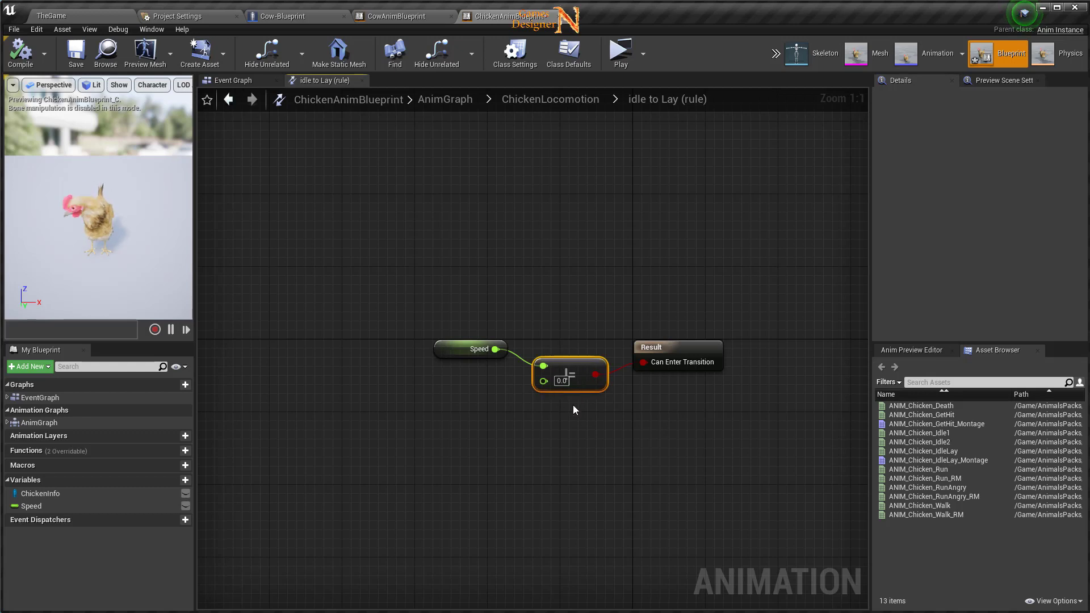
key("Delete")
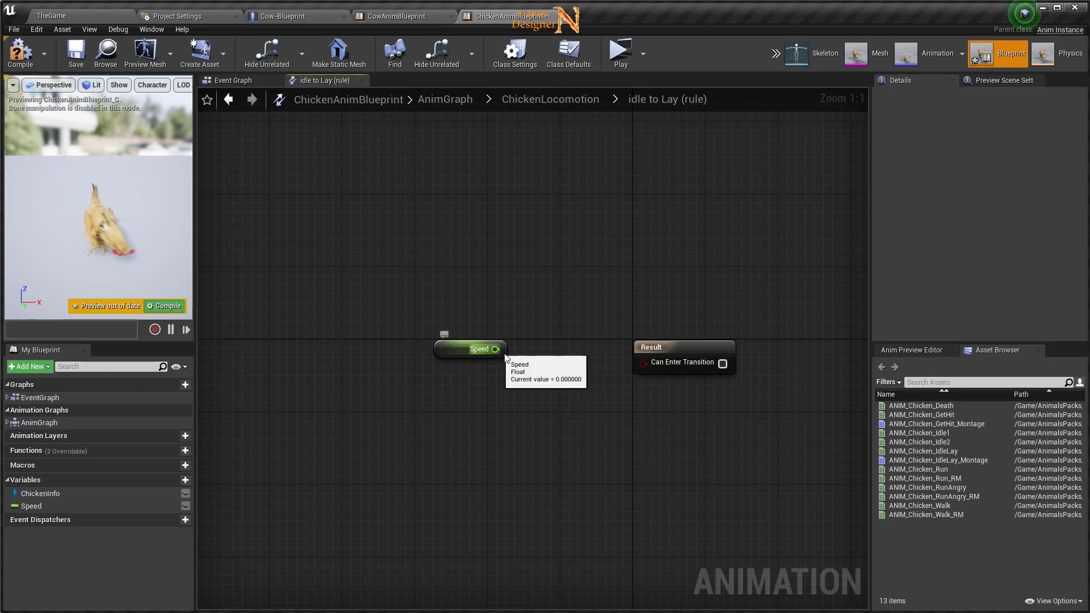
left_click_drag(506, 356, 535, 380)
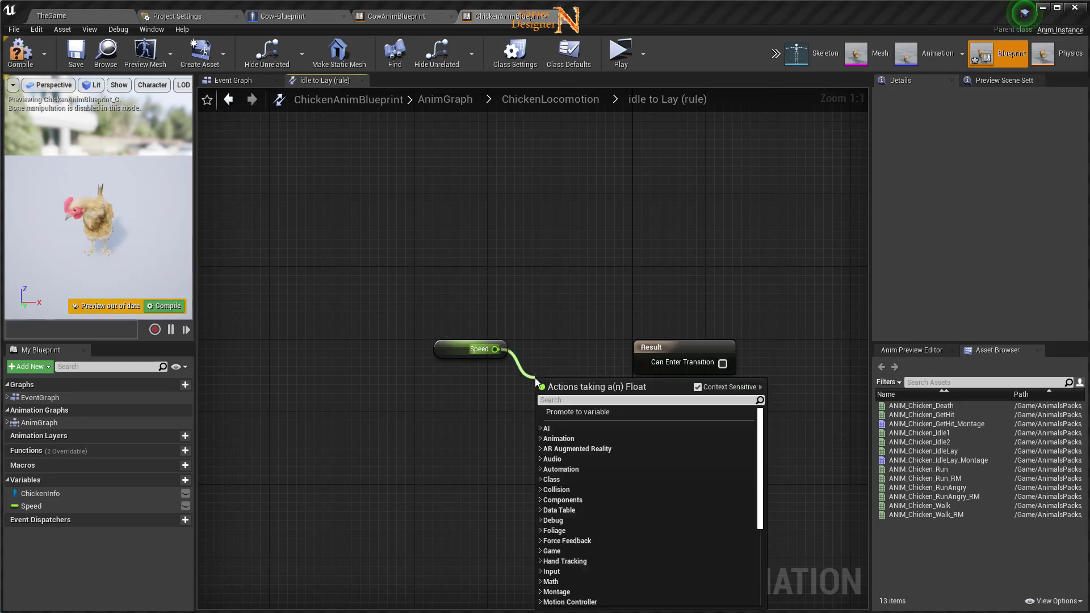
type("equ")
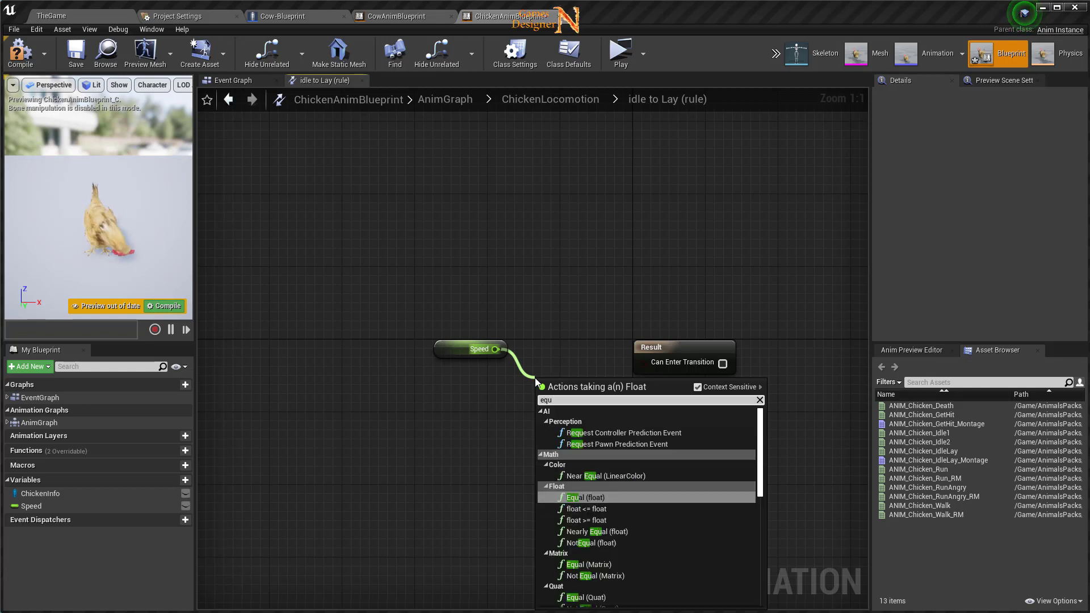
left_click(590, 497)
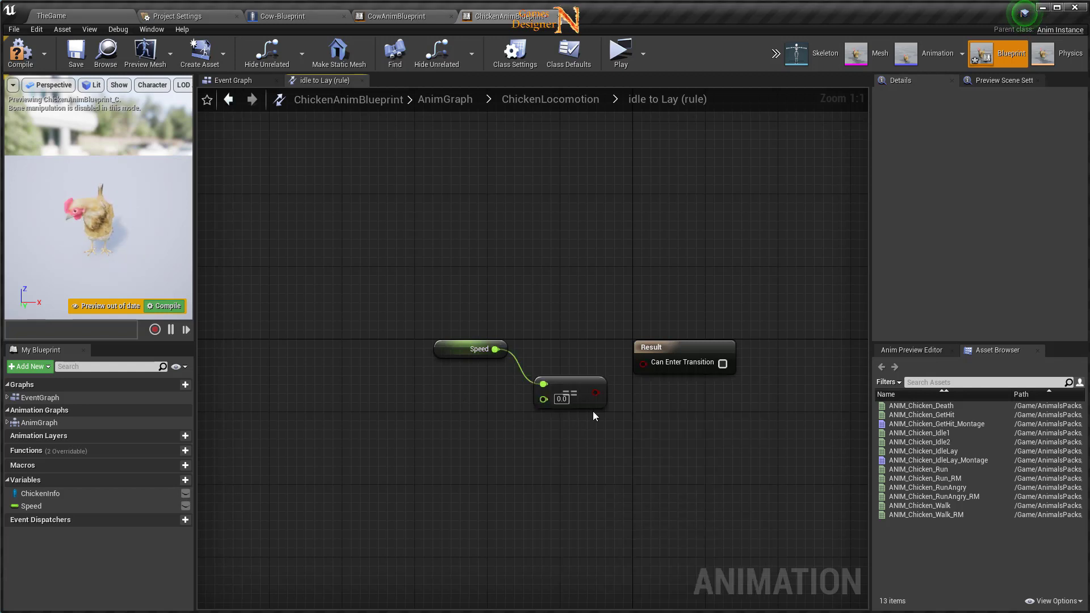
mouse_move(581, 385)
left_mouse_down()
mouse_move(581, 358)
mouse_move(646, 364)
left_mouse_up()
In the Lay→idle rule, replace the == node with a Speed <= 0.0 comparison feeding Can Enter Transition.
left_click(579, 100)
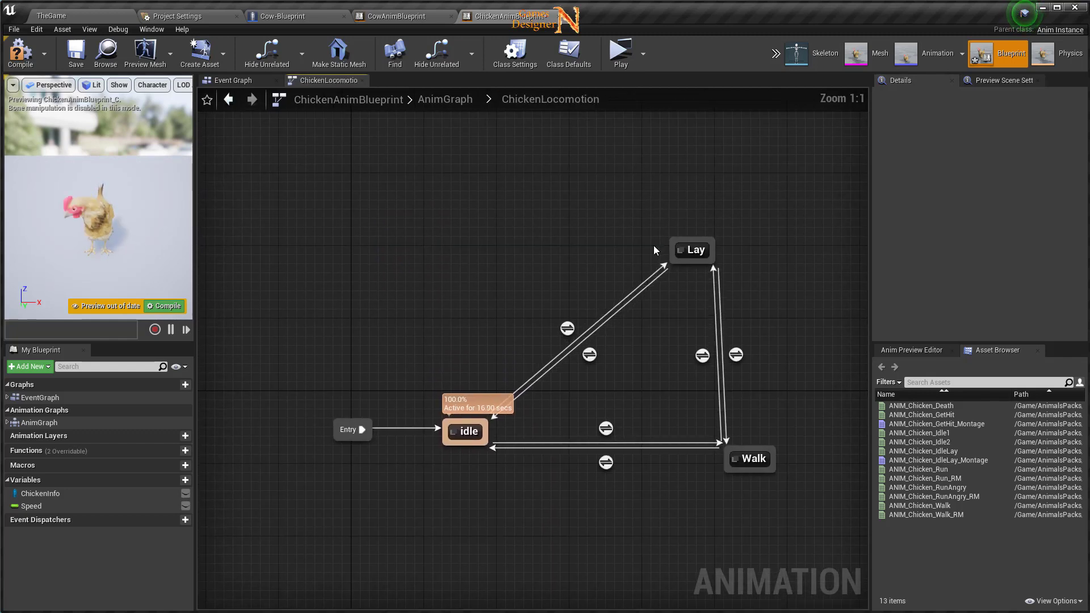
double_click(589, 355)
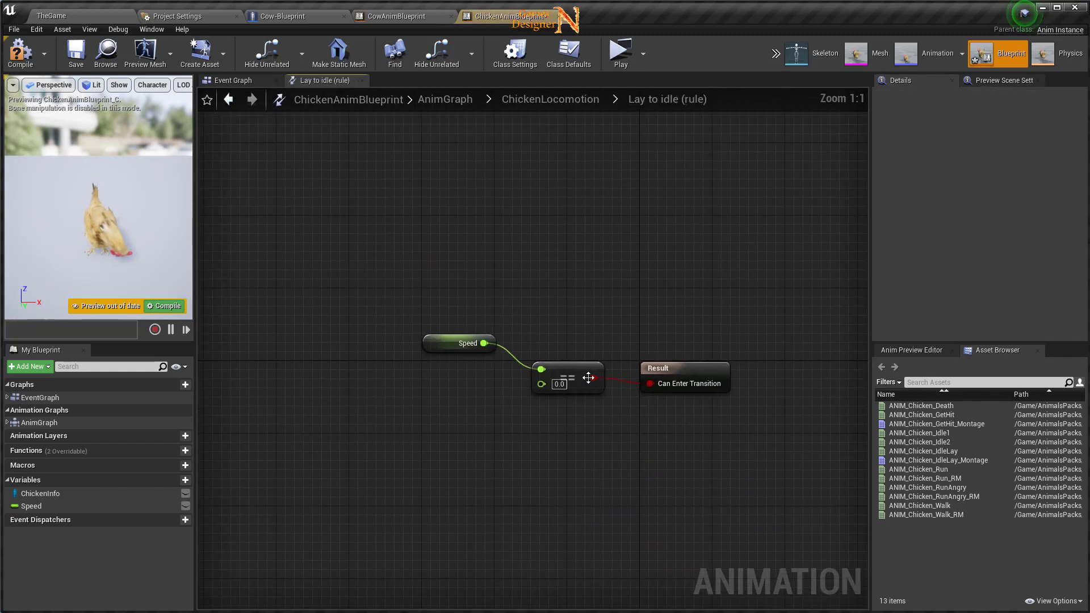
left_click(588, 377)
key("Delete")
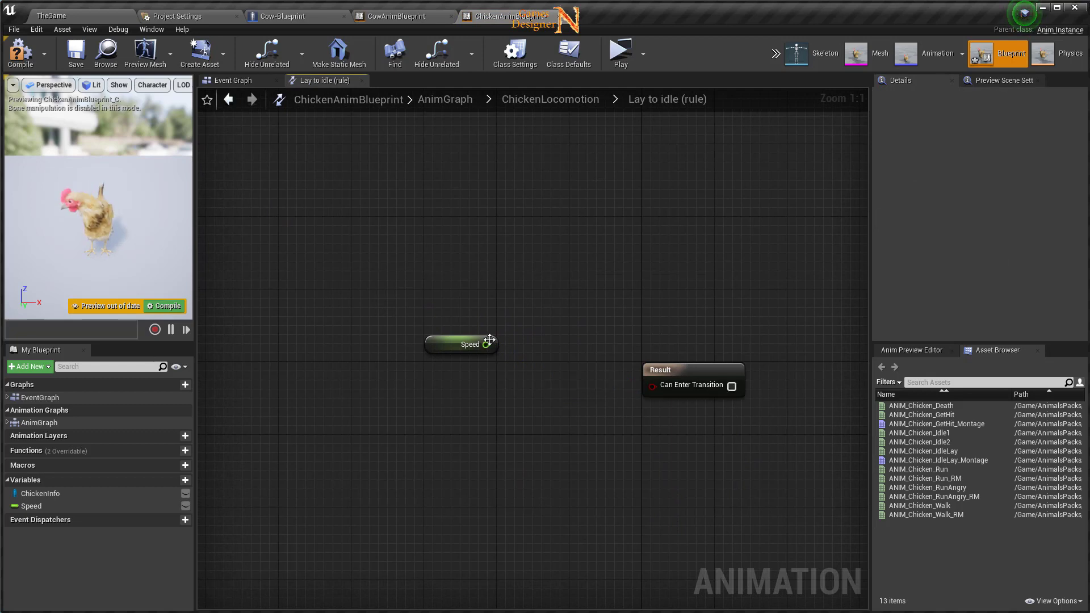
left_click_drag(487, 345, 542, 384)
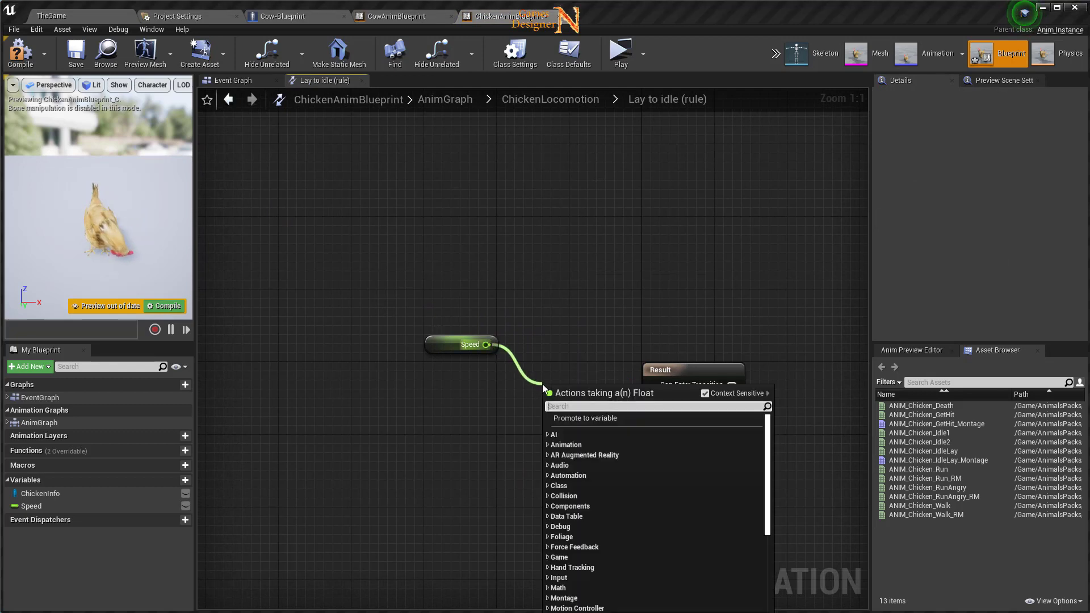
type("<=")
left_click(603, 436)
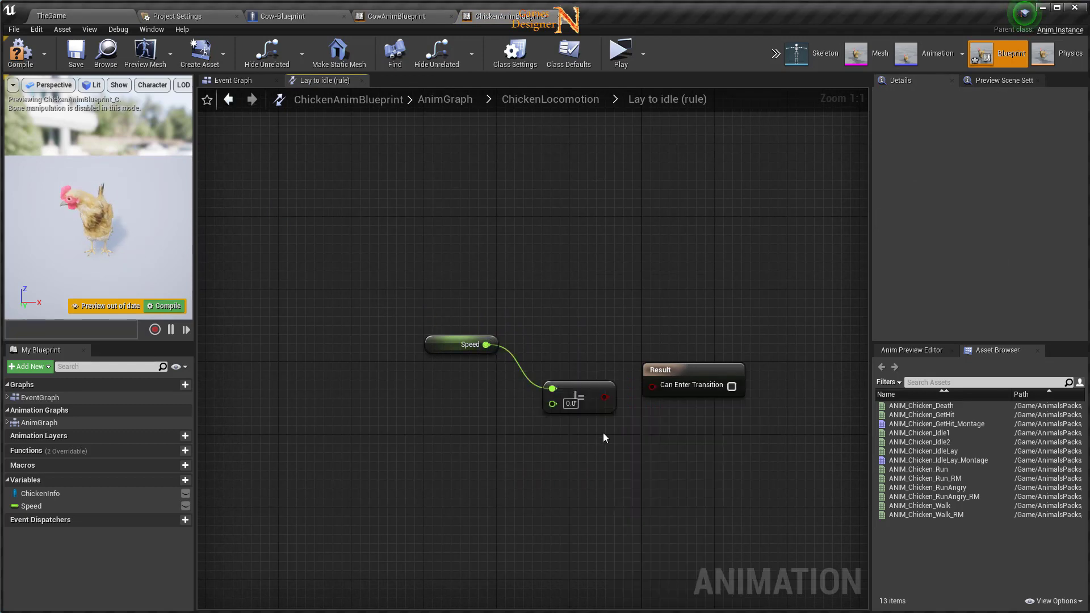
left_click_drag(605, 397, 654, 386)
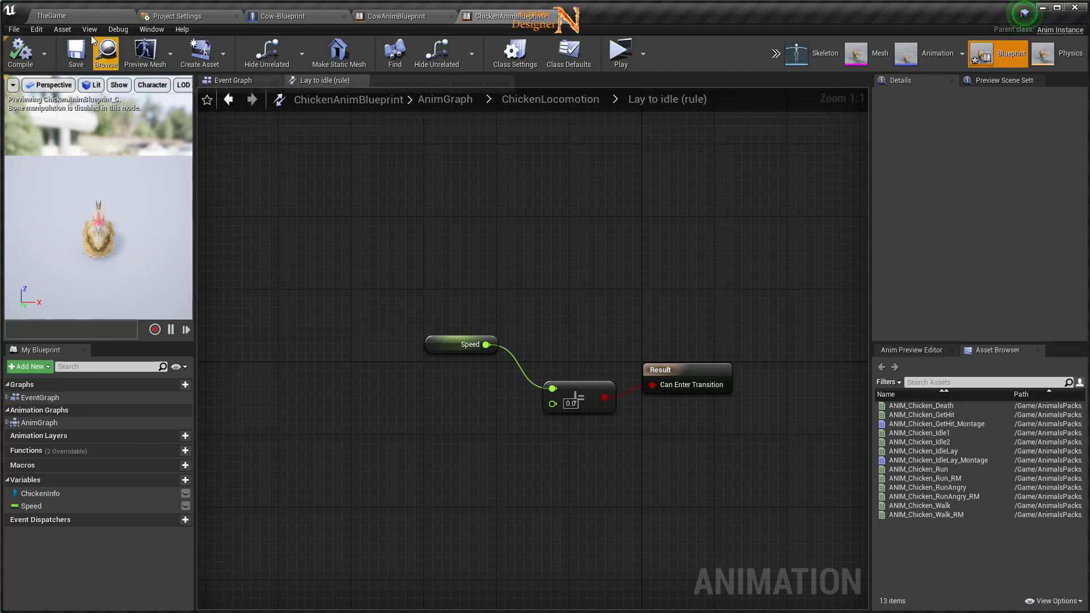
Save all modified assets, including the ChickenAnimBlueprint, and launch a standalone play-test.
left_click(95, 18)
left_click(136, 461)
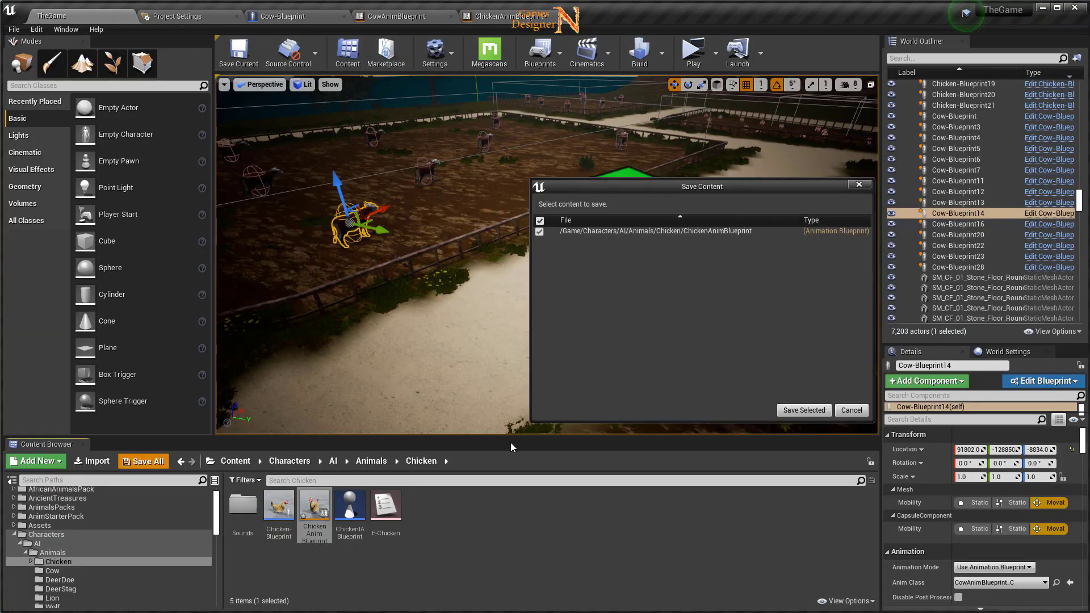
left_click(801, 408)
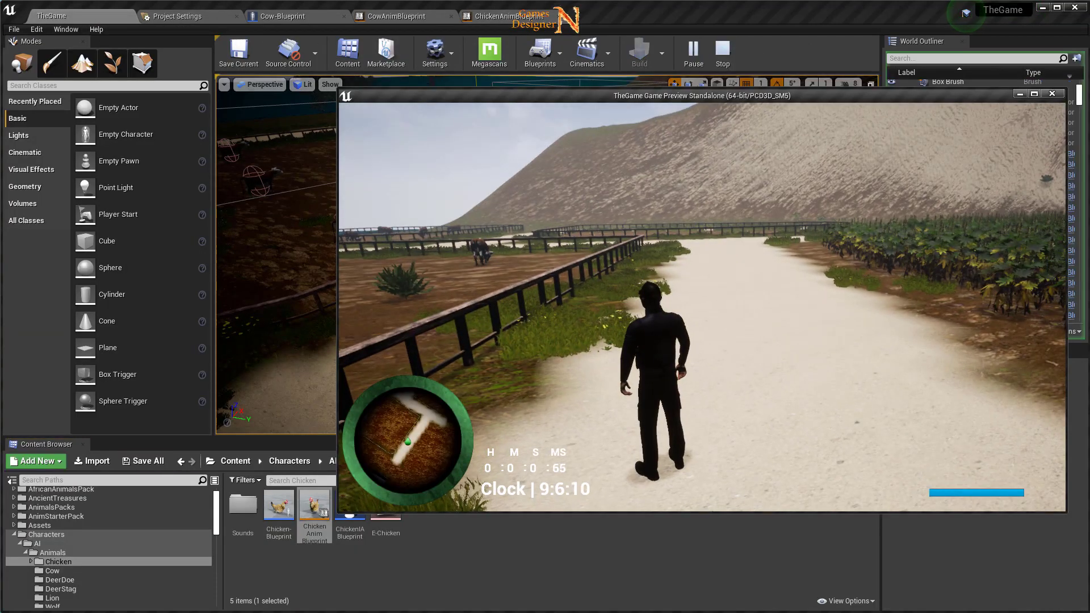
Walk the character forward onto the grass by the chicken pen fence.
key("w")
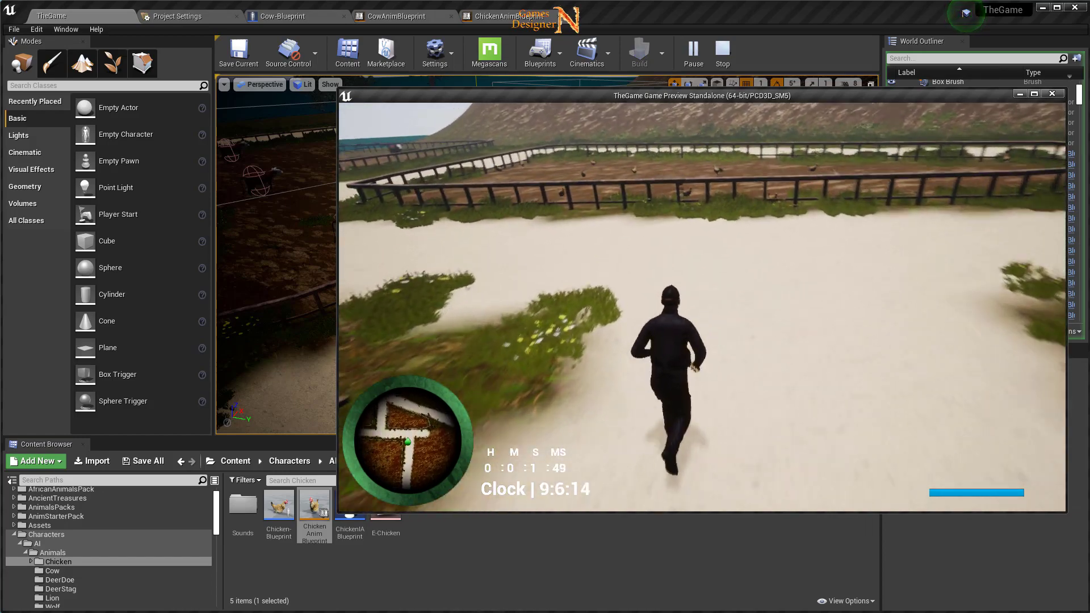
key("w")
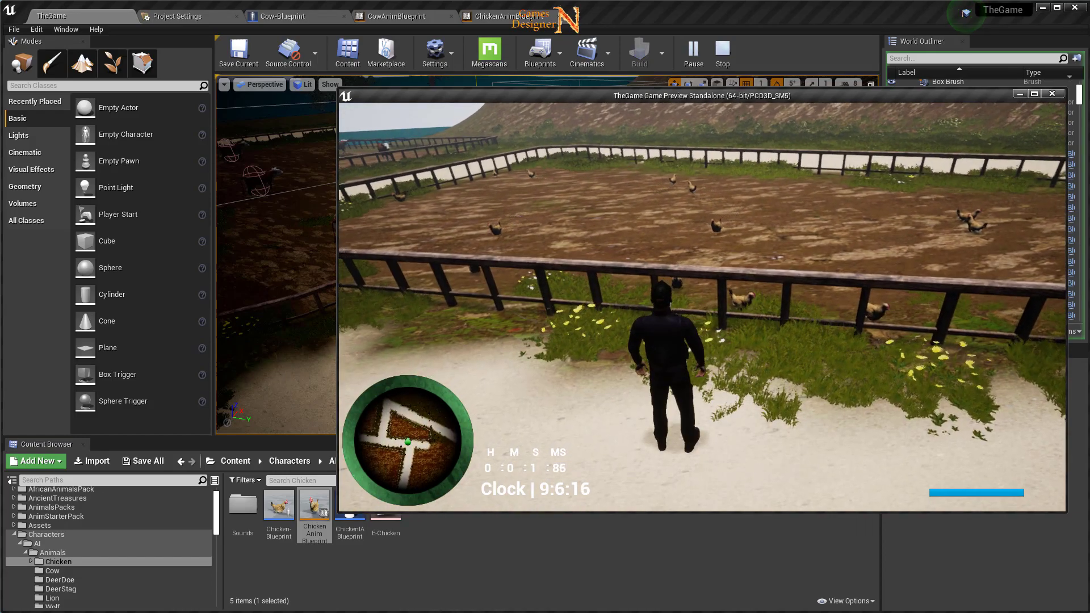
key("w")
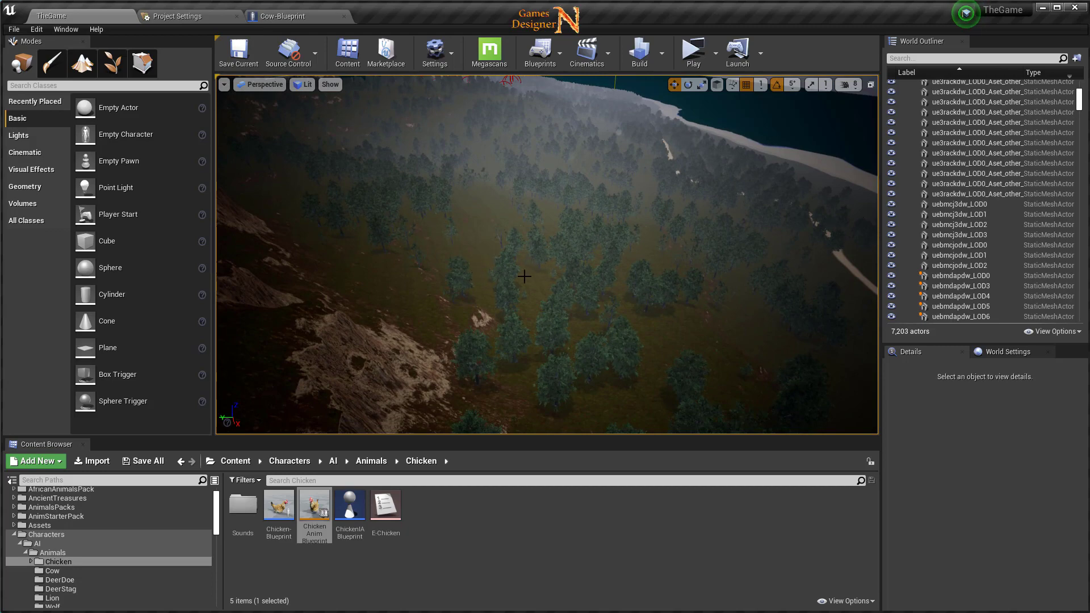
Survey the map from the cliff over the forest toward the hill and buildings.
right_click_drag(524, 277, 524, 216)
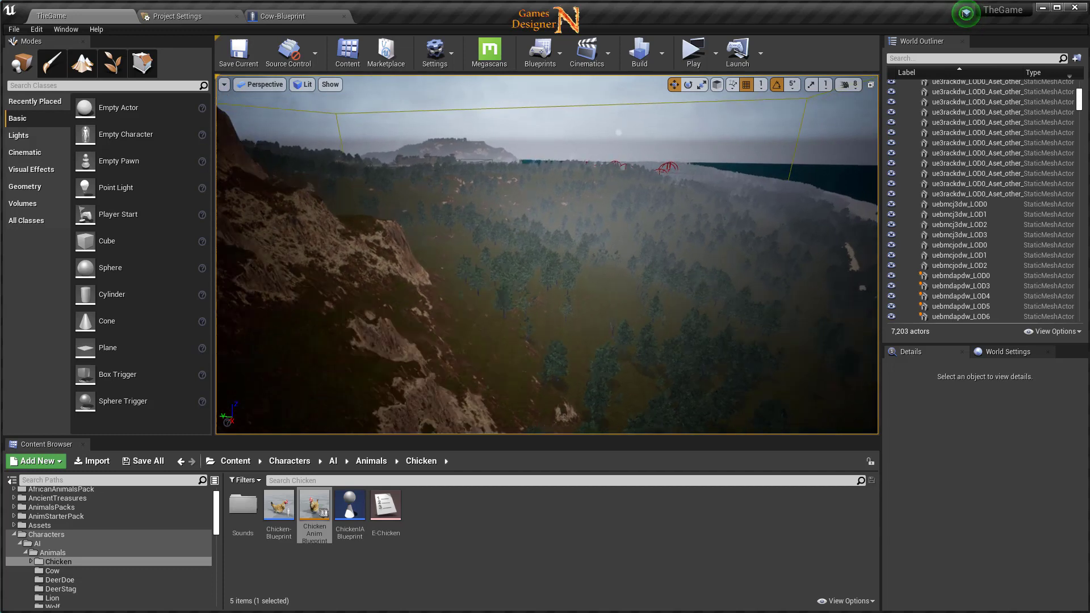
right_click_drag(511, 279, 488, 279)
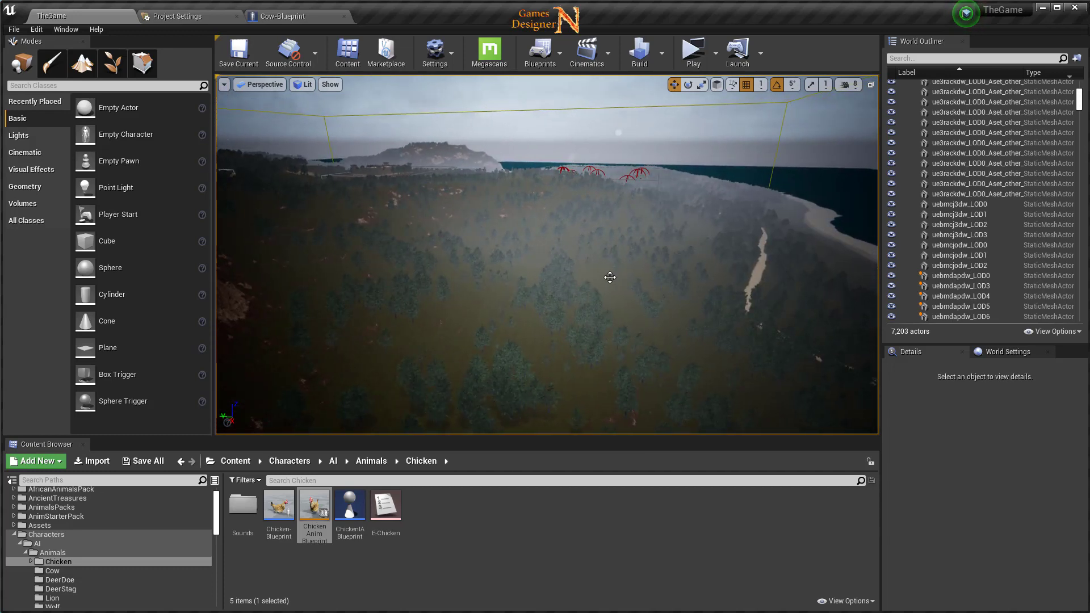
right_click_drag(610, 277, 619, 290)
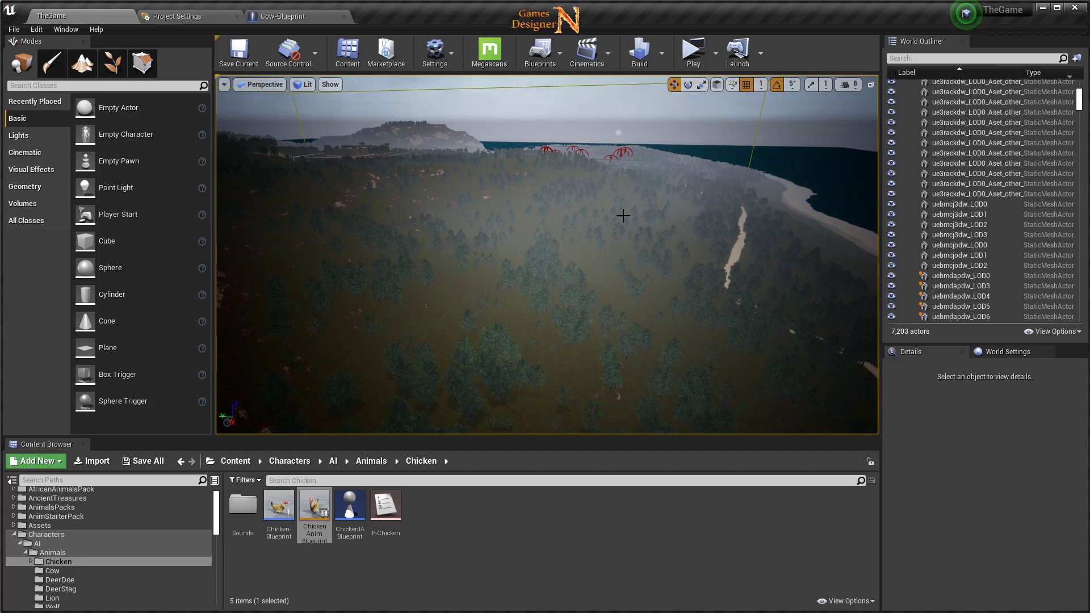
right_click_drag(622, 216, 622, 216)
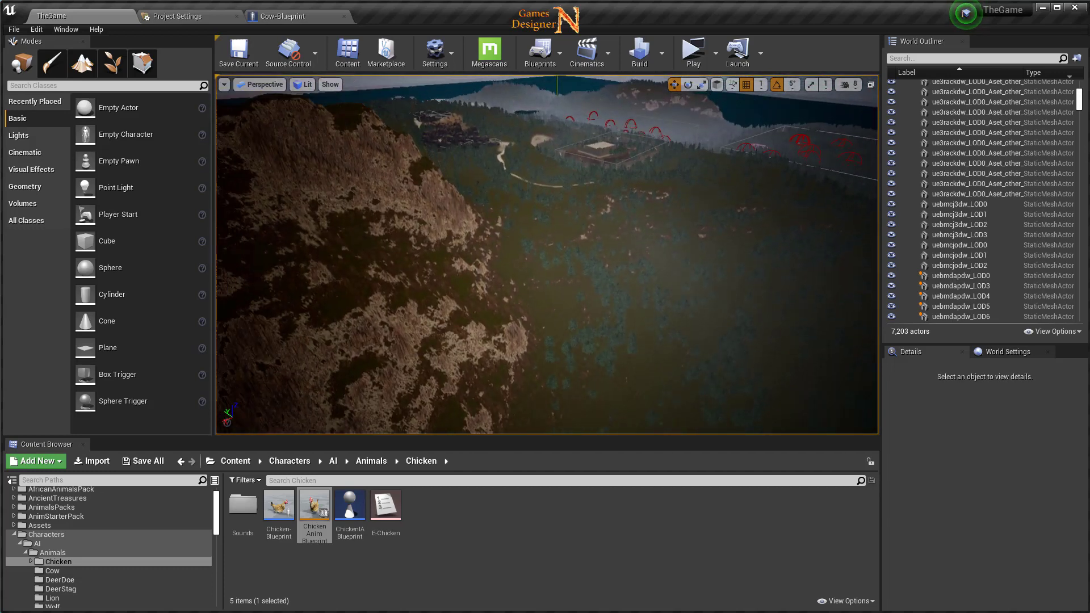
right_click_drag(634, 161, 635, 161)
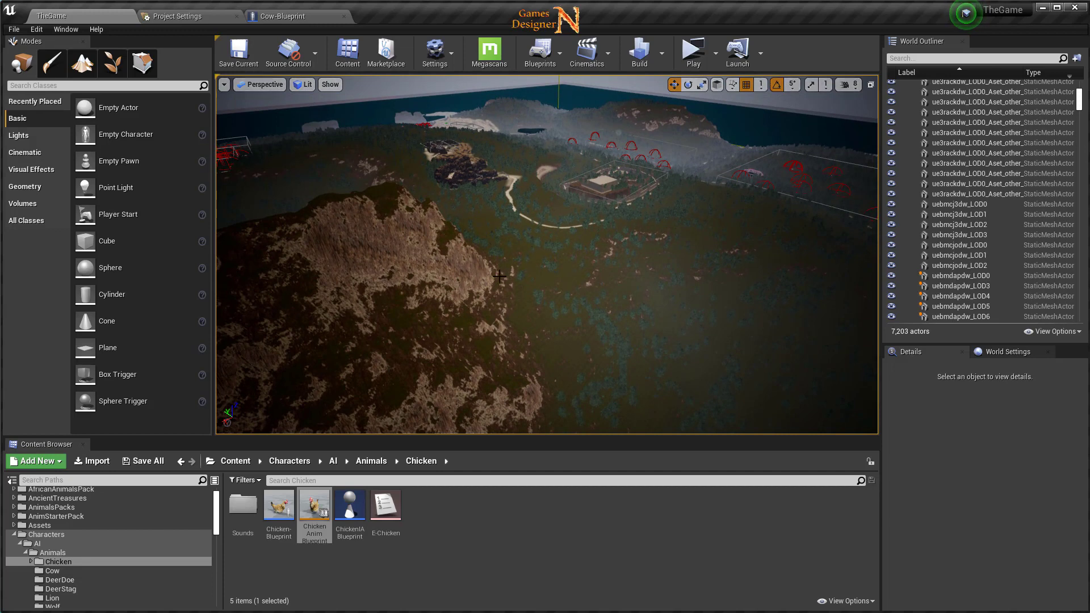
Sweep over the shoreline, village and forested hillside, then show the root Content folder.
right_click_drag(618, 133, 618, 132)
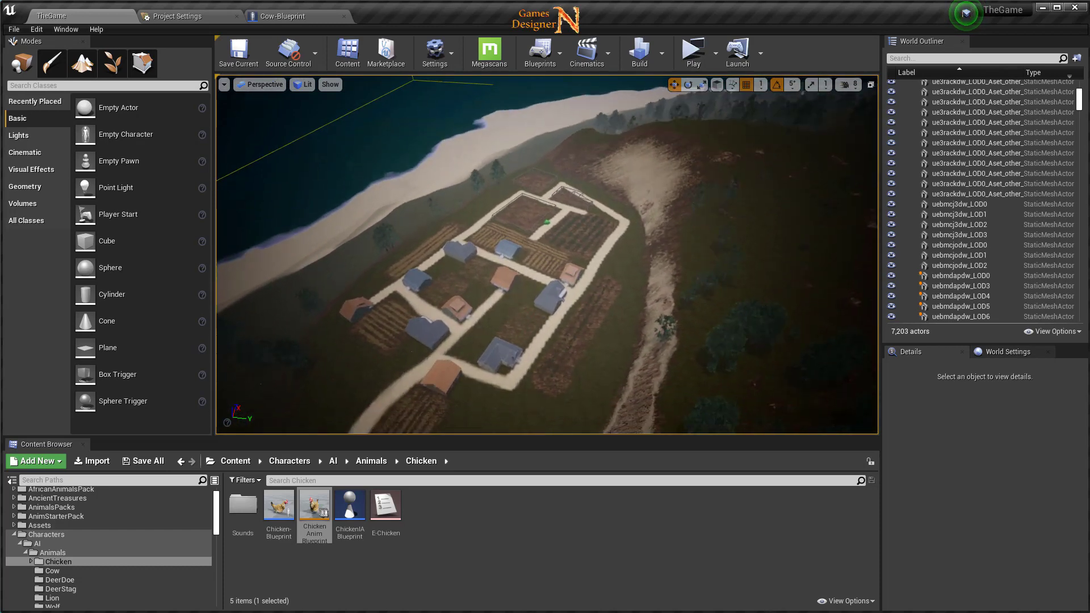
right_click_drag(663, 312, 664, 312)
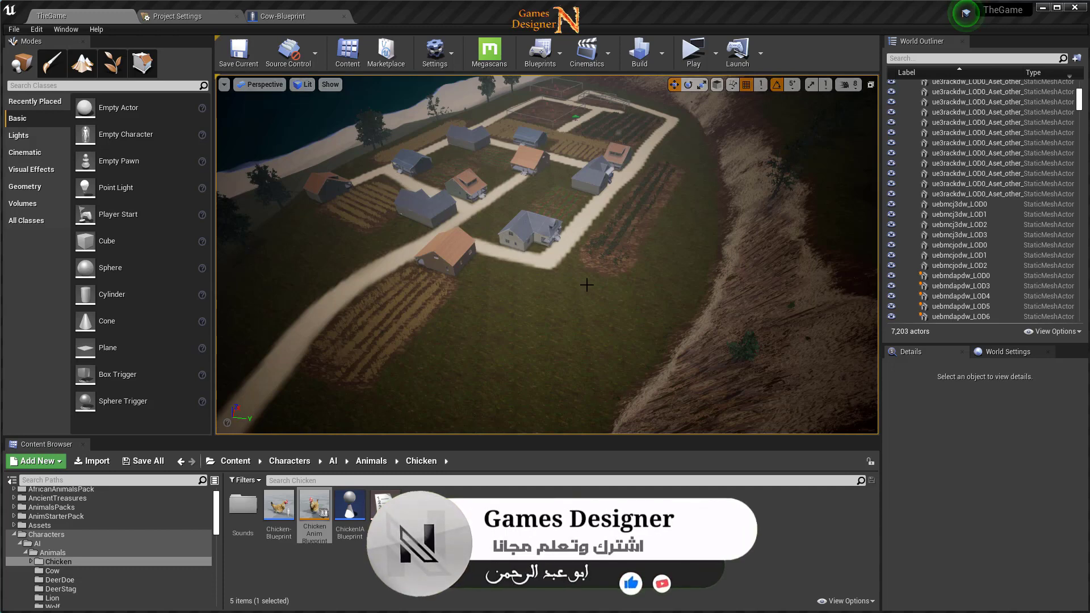
right_click_drag(518, 266, 543, 267)
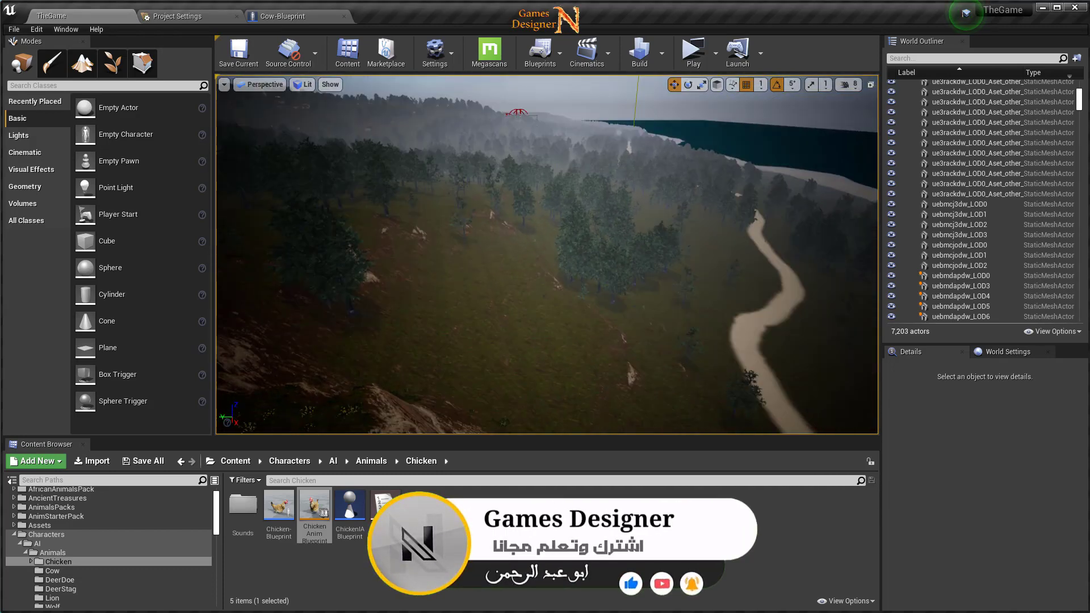
left_click(235, 461)
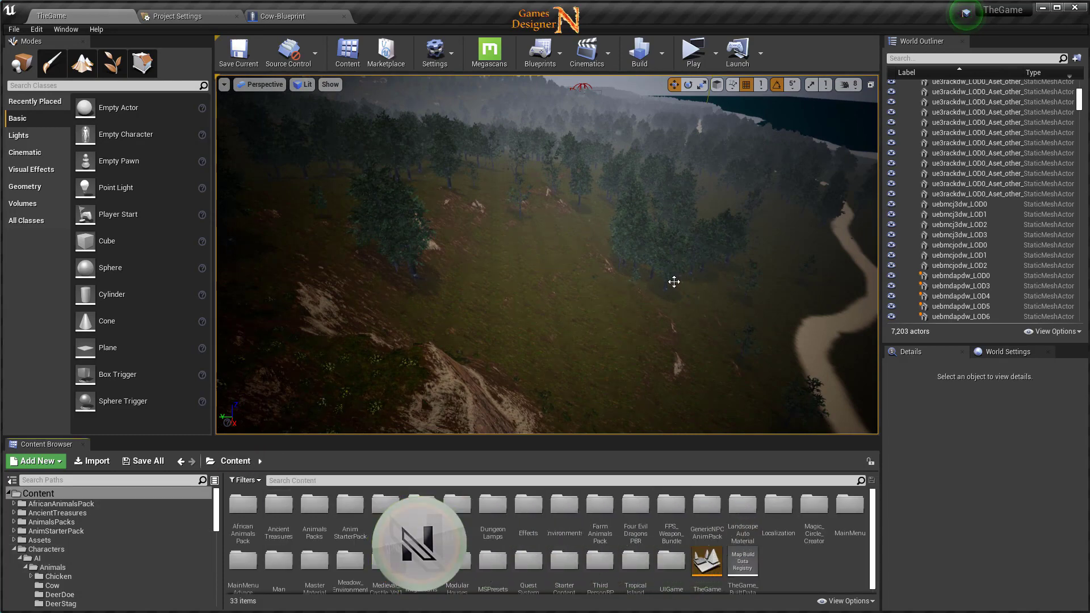
From a high island overview, select the TheGame map and open the MainMenuAdvace folder.
right_click_drag(674, 282, 677, 299)
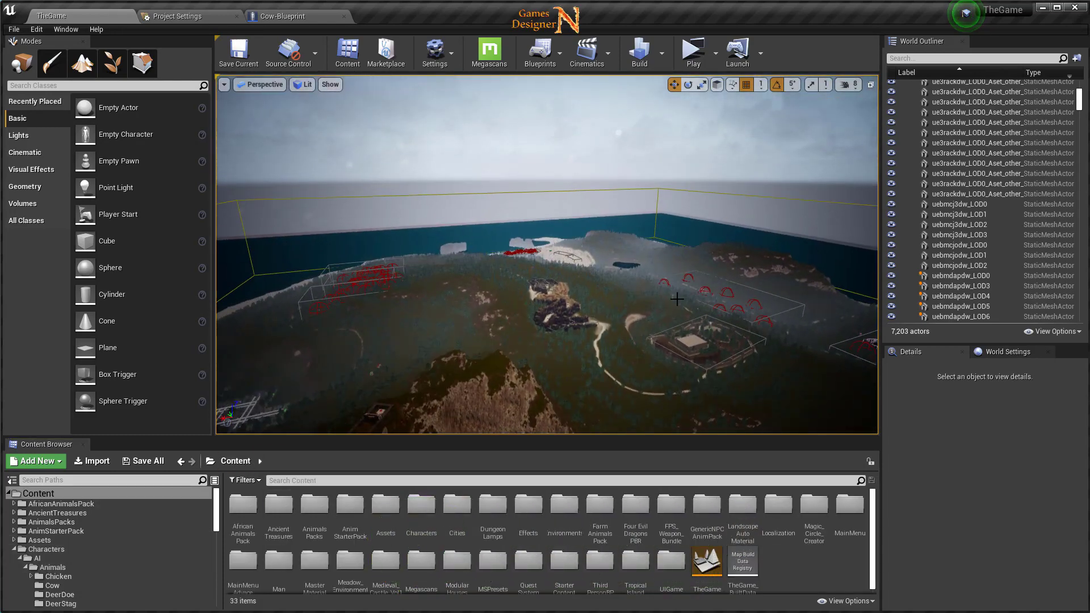
scroll(857, 559, "down", 1)
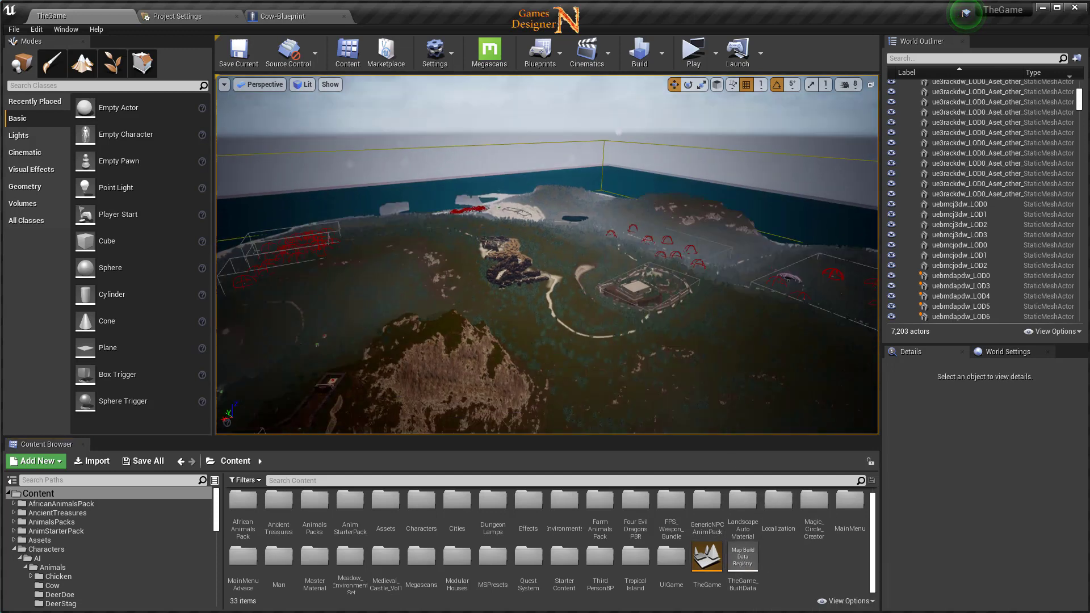
left_click_drag(548, 335, 549, 318)
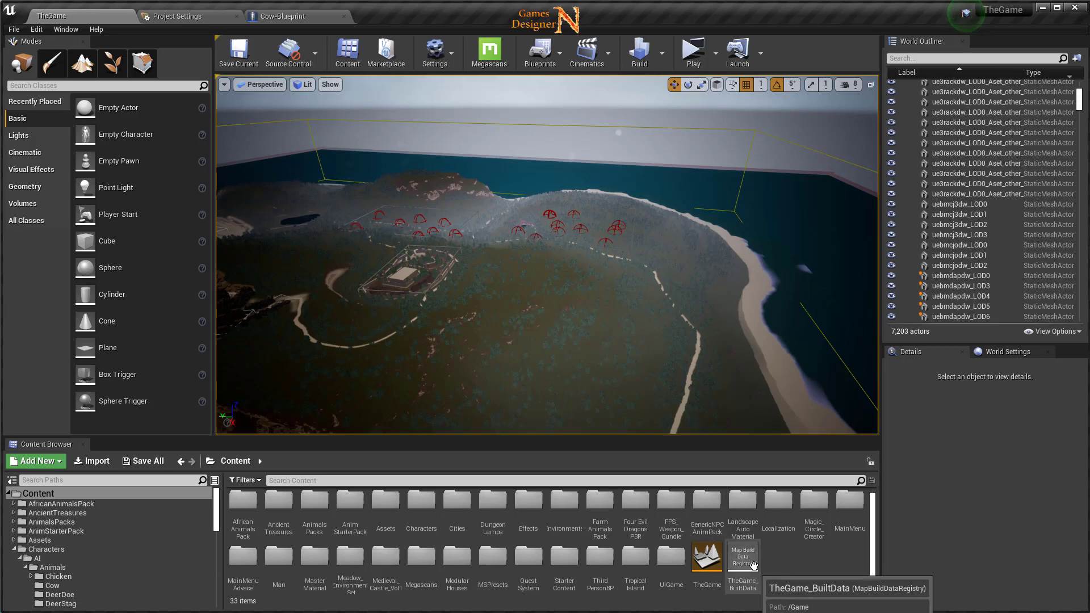
left_click_drag(549, 335, 549, 358)
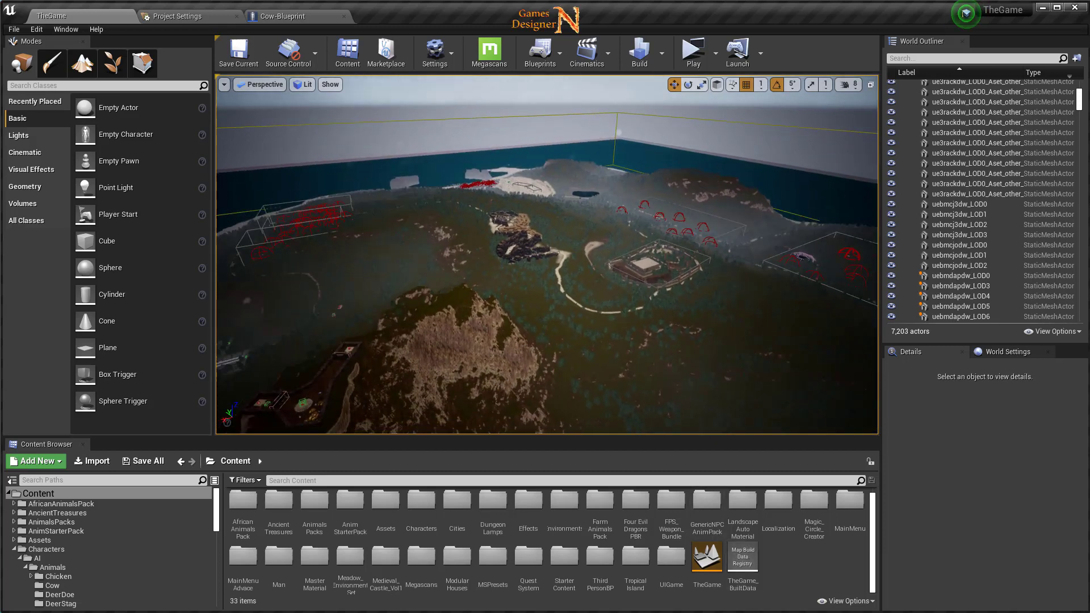
left_click(716, 562)
double_click(250, 562)
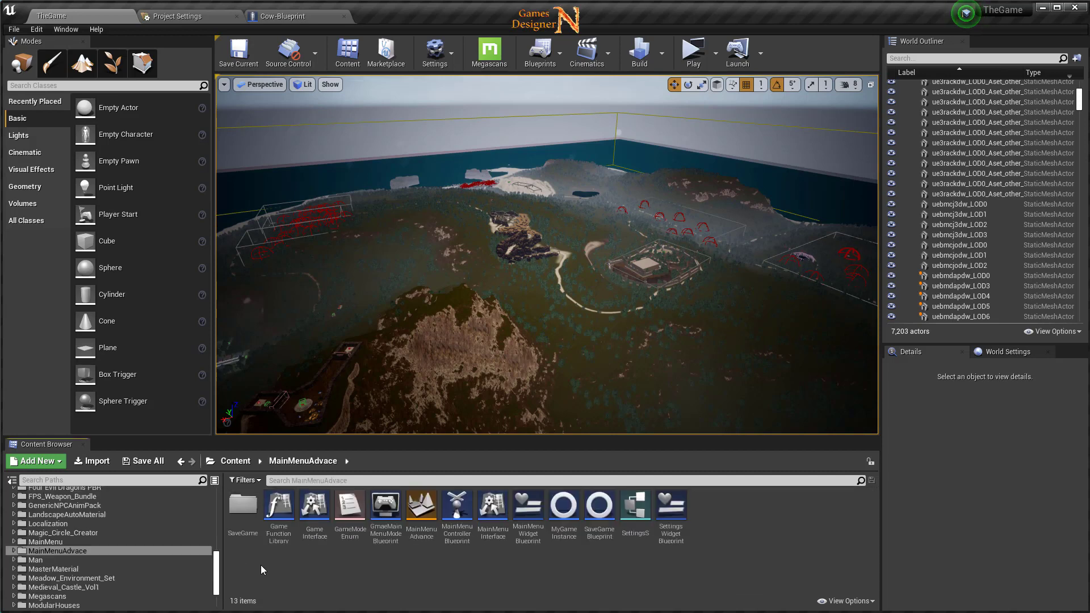
Select the MainMenuAdvance level asset, then return to the root Content folder.
left_click(438, 529)
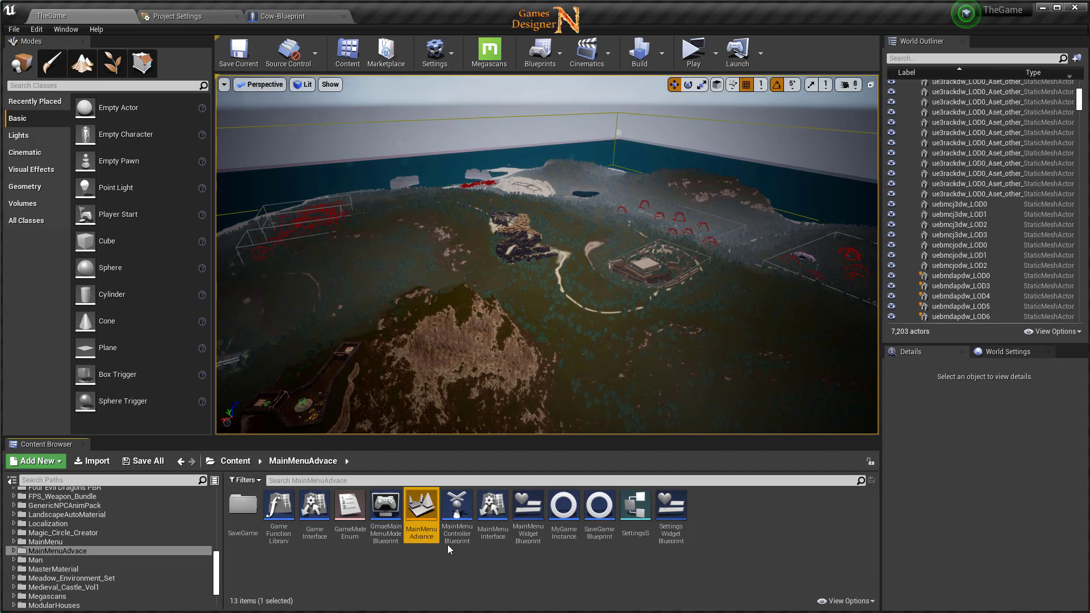
right_click_drag(700, 285, 520, 446)
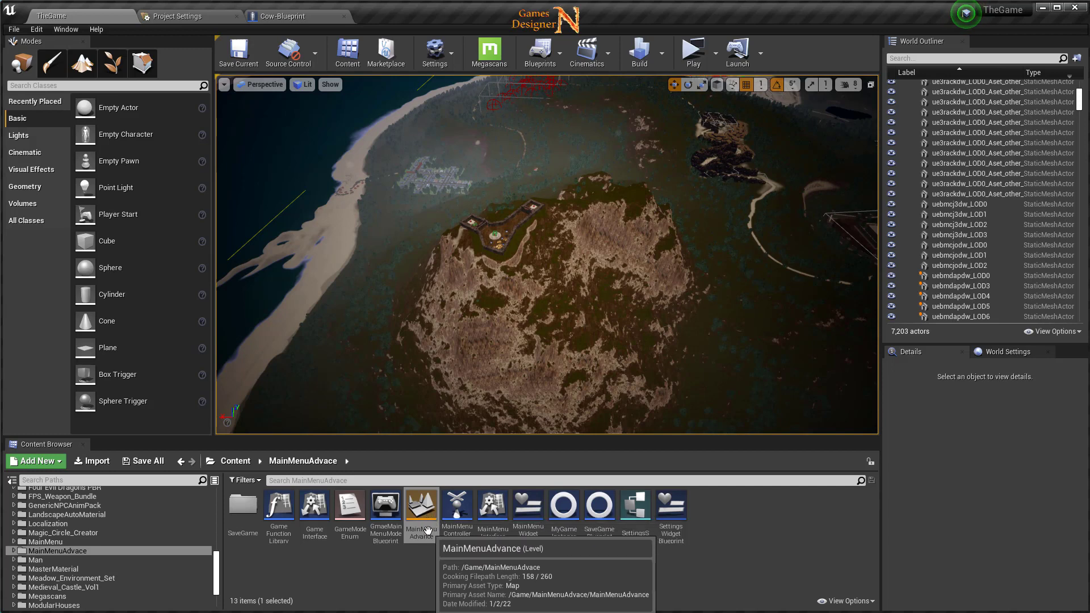
left_click(235, 461)
Filter Project Settings by 'maps' to show the packaged-build map list.
left_click(193, 17)
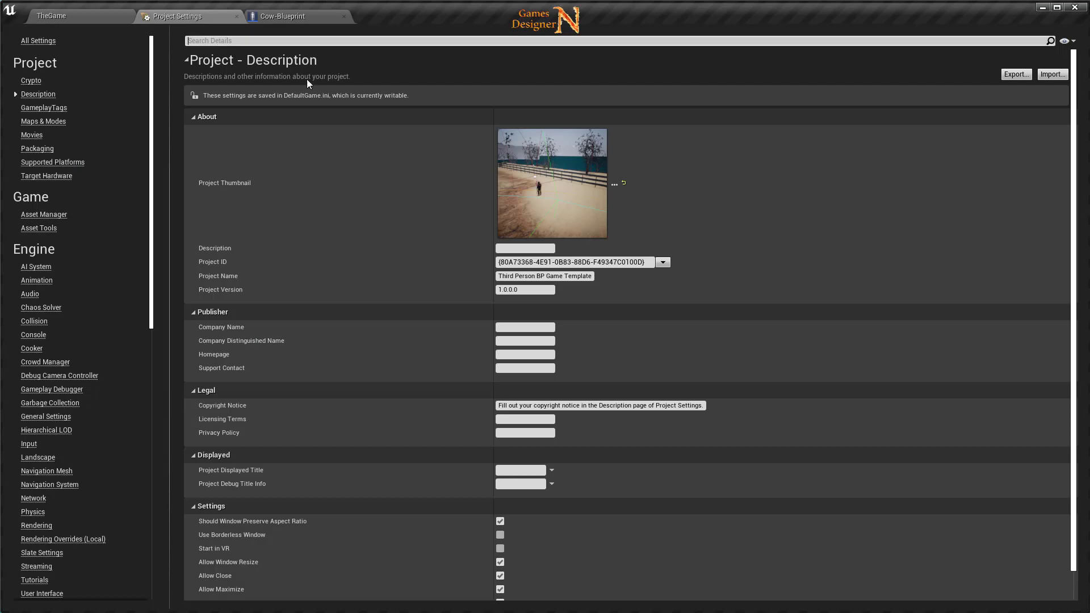
type("maps")
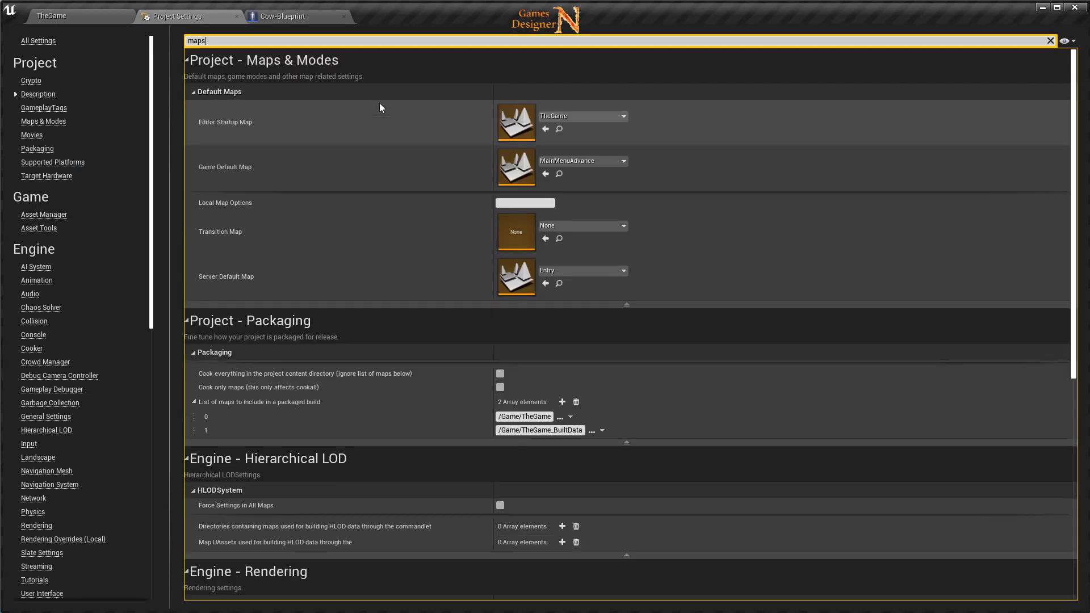
scroll(624, 341, "down", 2)
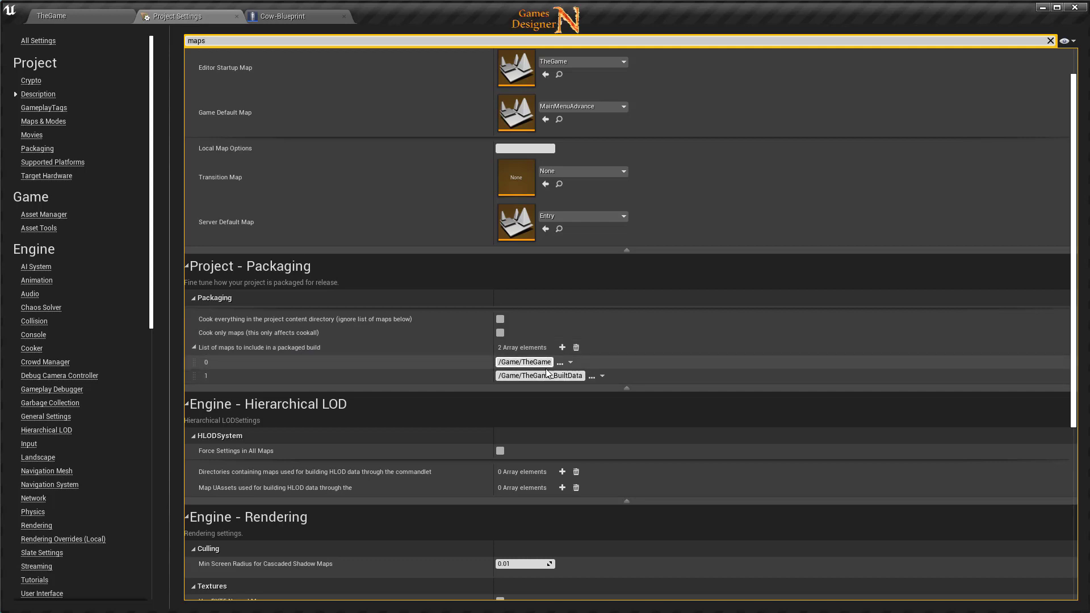
Check map entry 1's full path against the level editor and return to the packaging maps list.
left_click(114, 16)
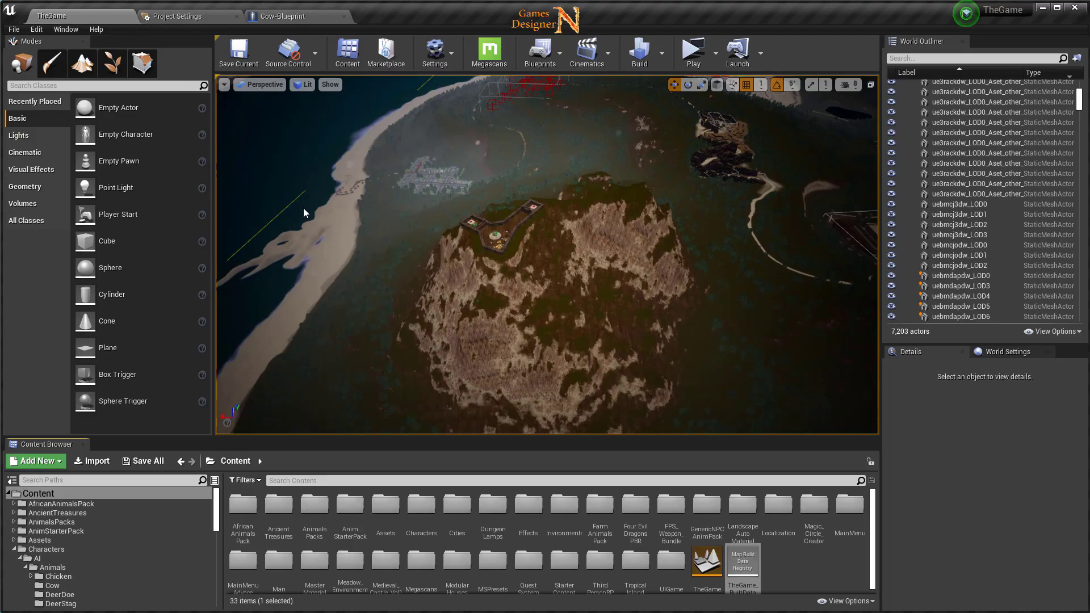
left_click(206, 15)
left_click(544, 376)
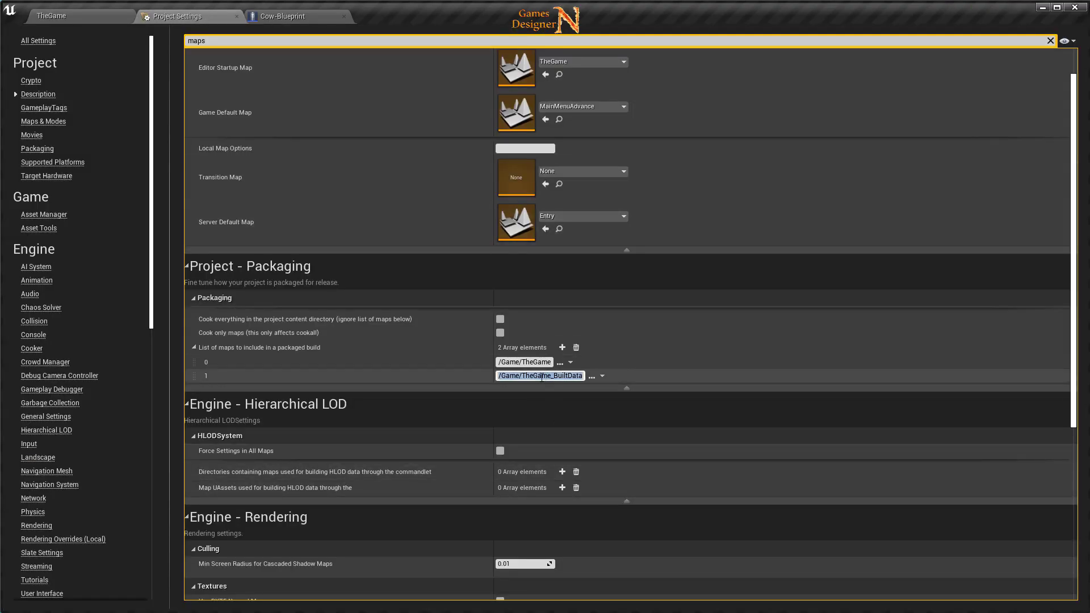
left_click(80, 16)
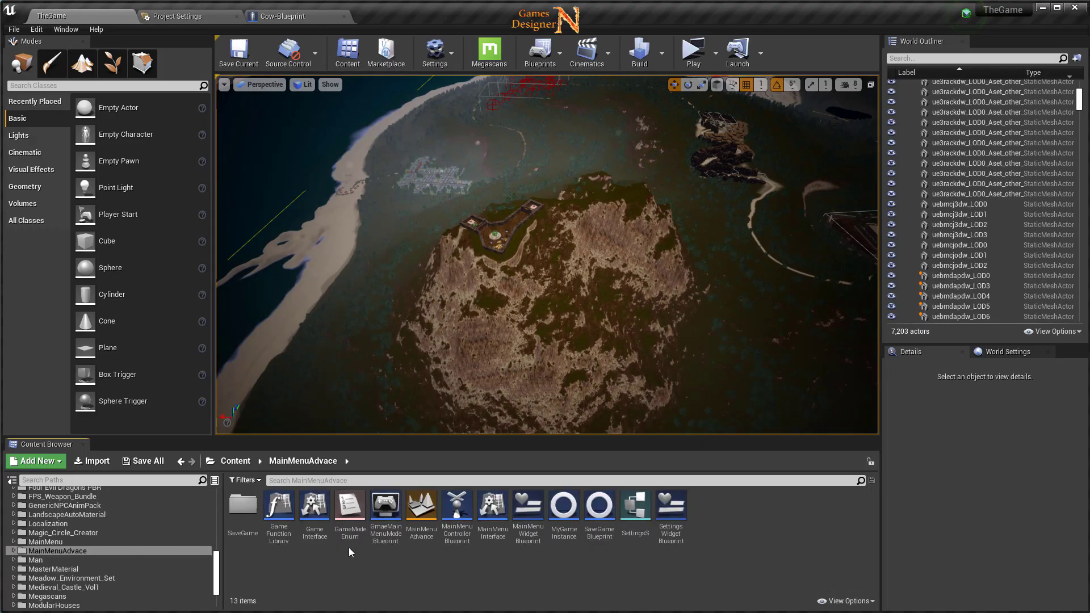
left_click(169, 21)
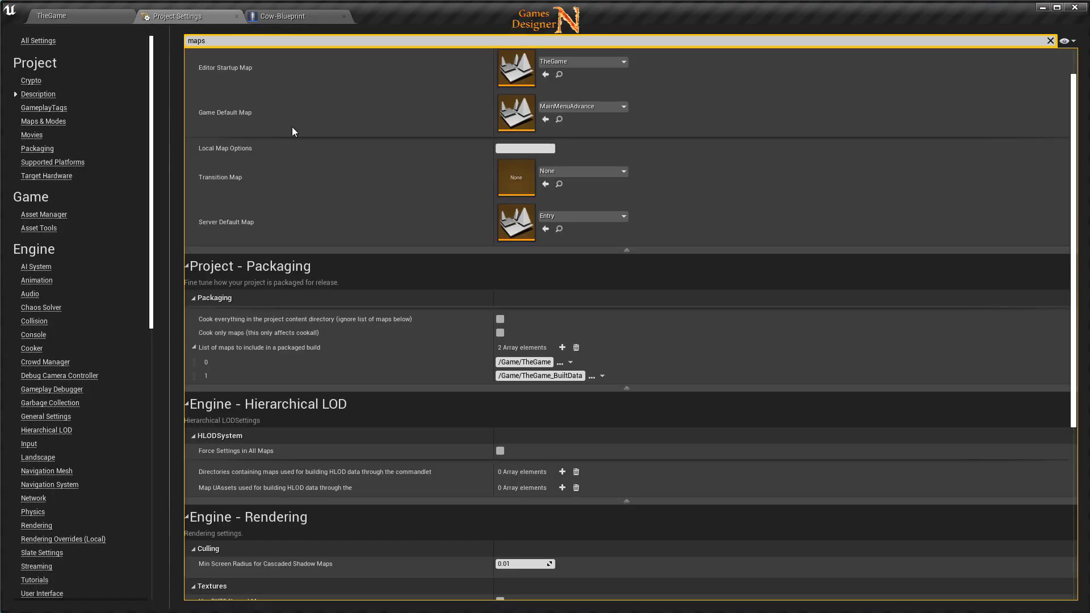
Add /Game/MainMenuAdvace/MainMenuAdvance as the third packaged map, then close Project Settings.
left_click(562, 347)
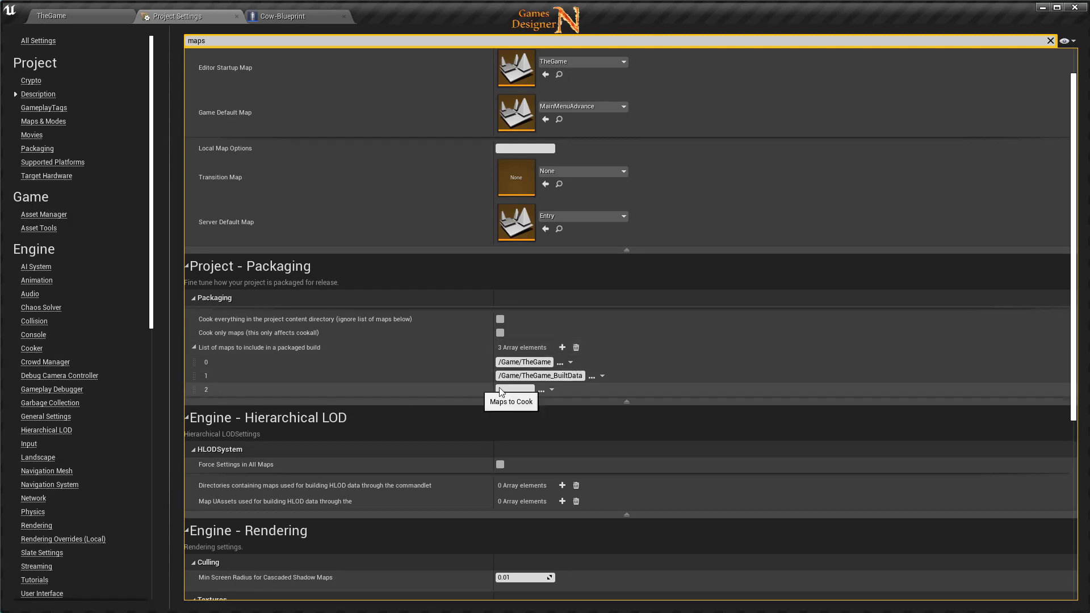
left_click(541, 390)
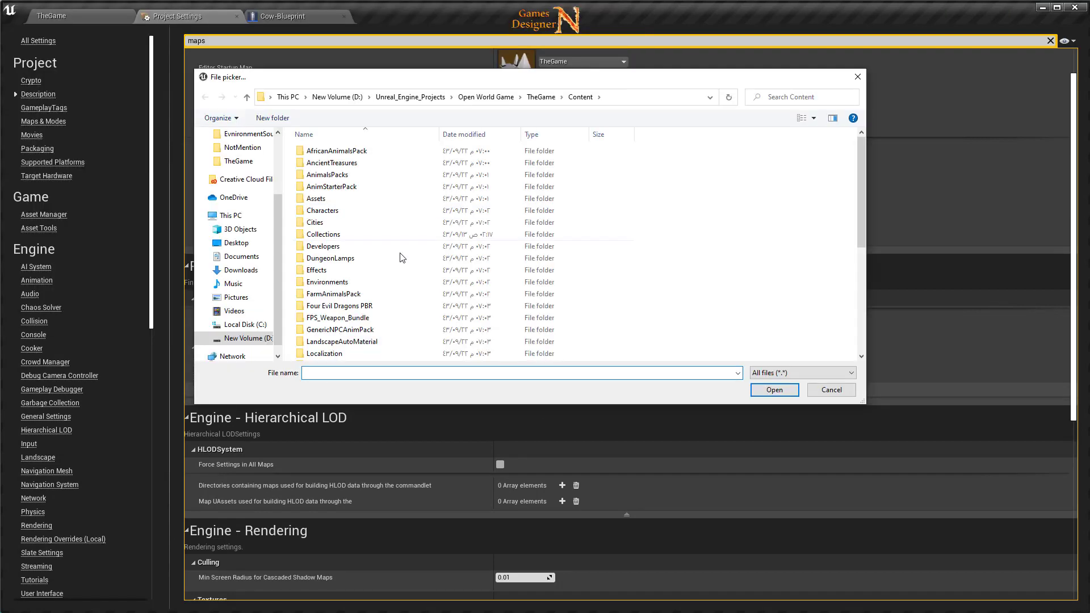
scroll(386, 275, "down", 2)
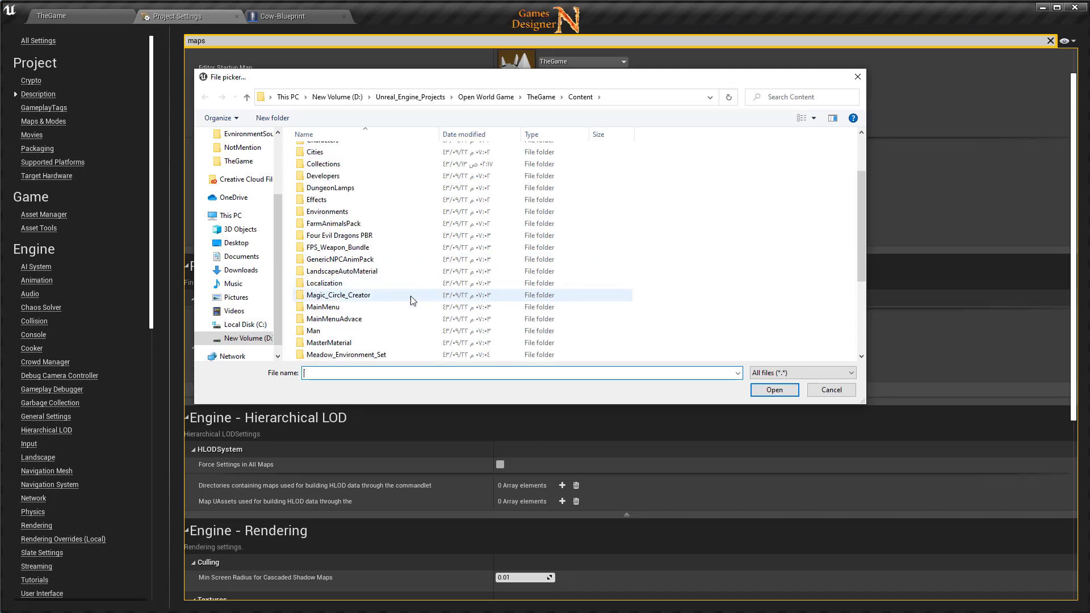
double_click(345, 320)
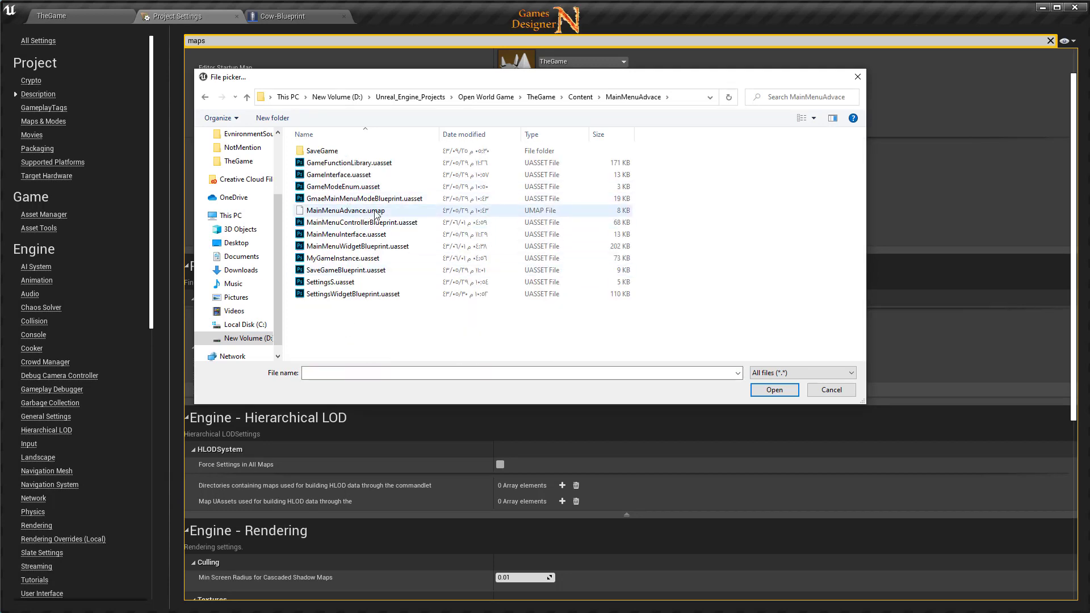
left_click(345, 213)
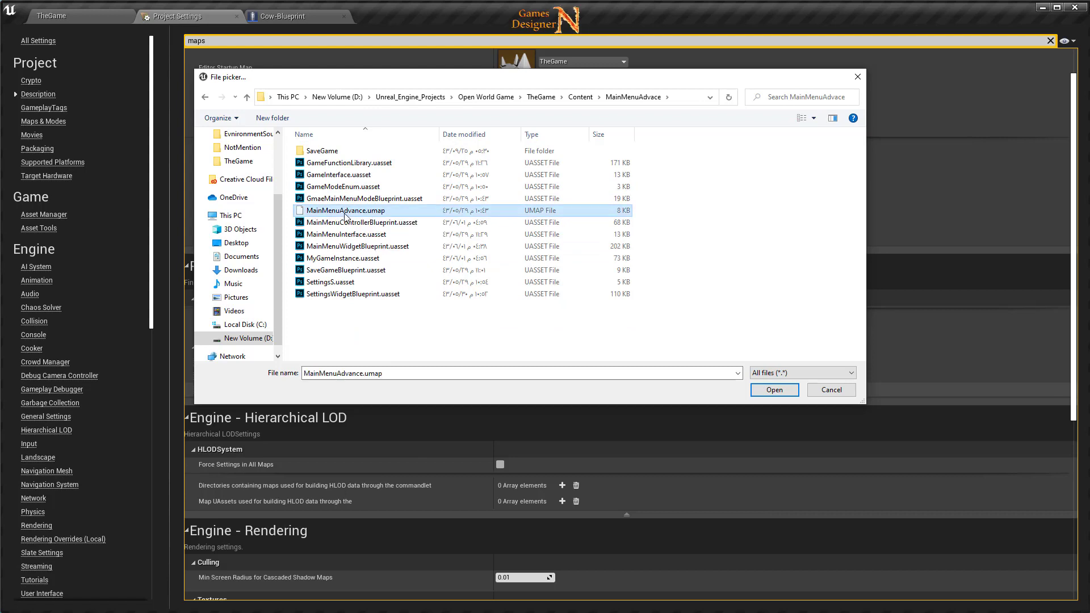
left_click(775, 390)
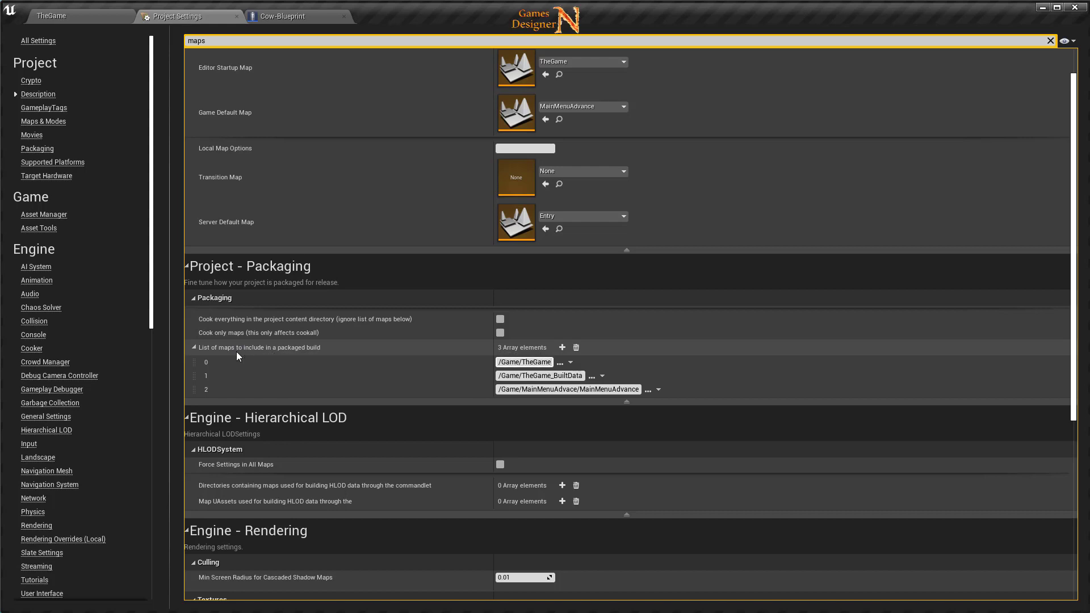
left_click(237, 16)
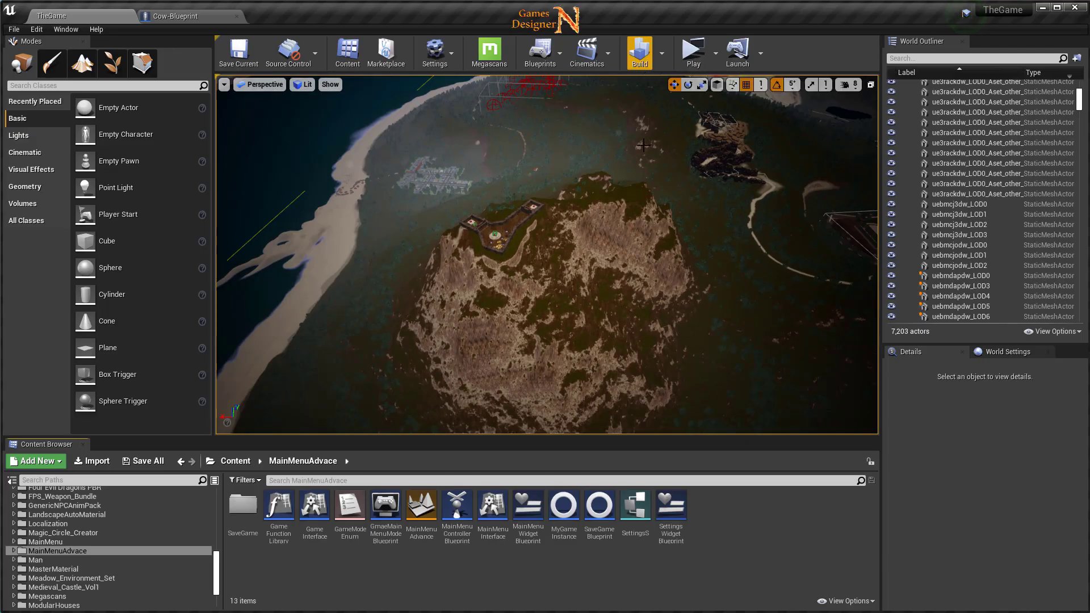
right_click_drag(569, 312, 724, 363)
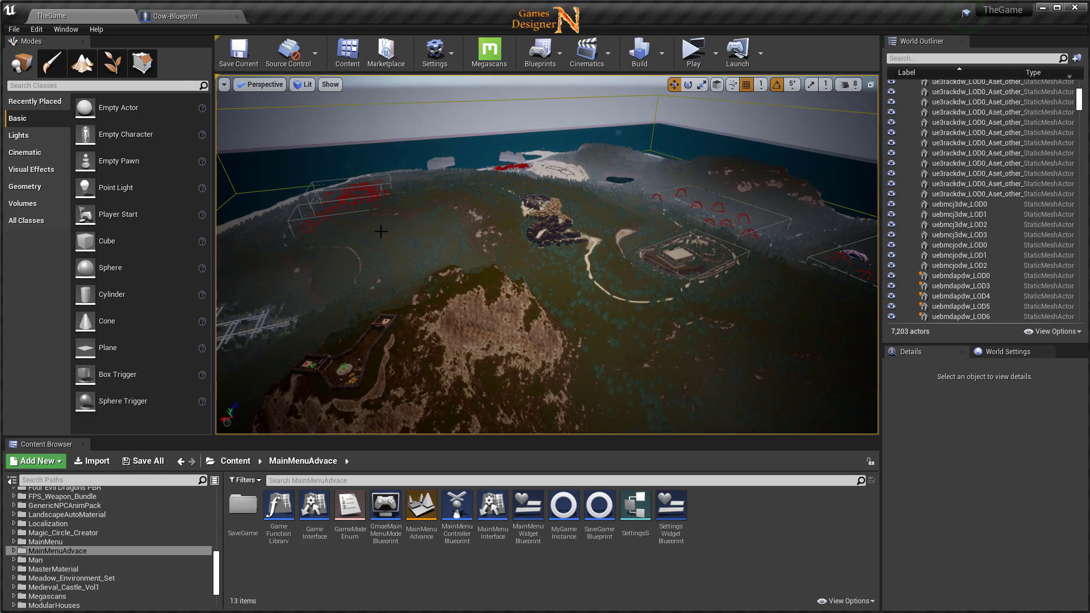
left_click(244, 461)
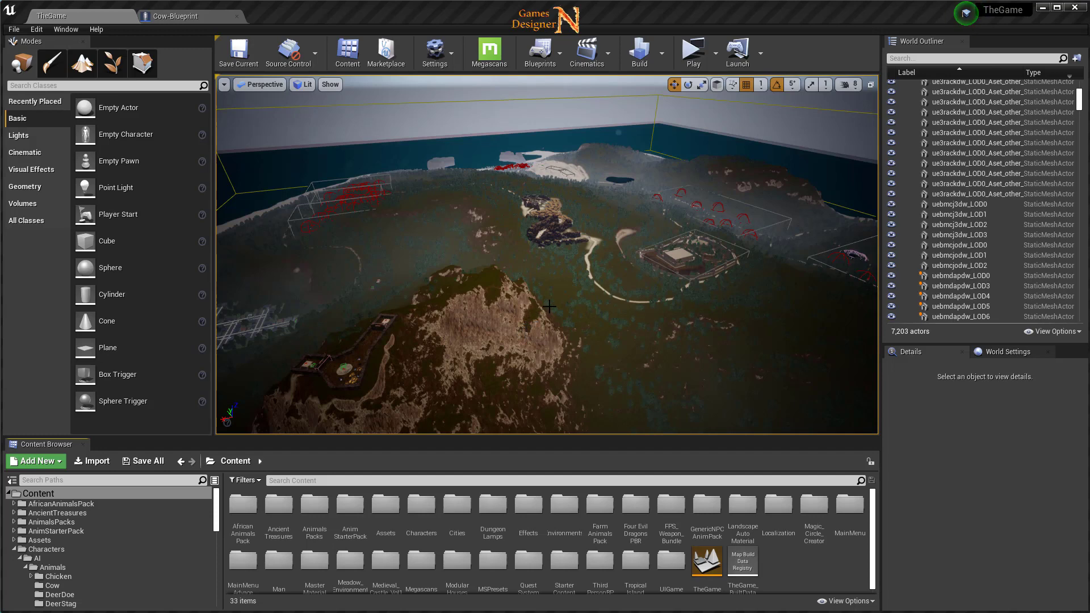
mouse_move(577, 301)
right_mouse_down()
mouse_move(624, 300)
mouse_move(625, 290)
mouse_move(583, 309)
right_mouse_up()
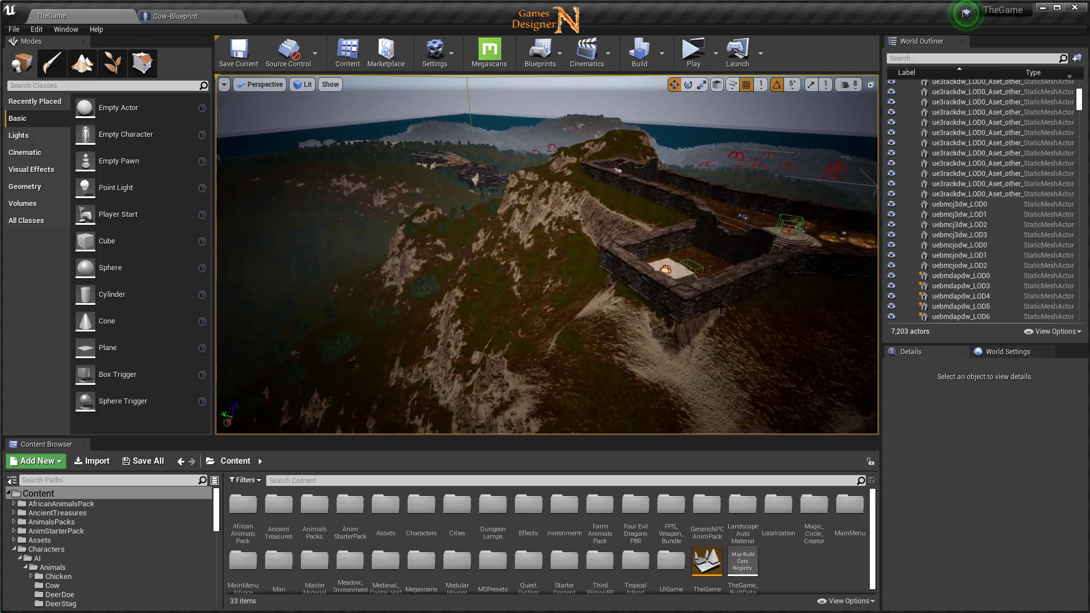
right_click_drag(720, 307, 749, 283)
right_click_drag(647, 281, 647, 266)
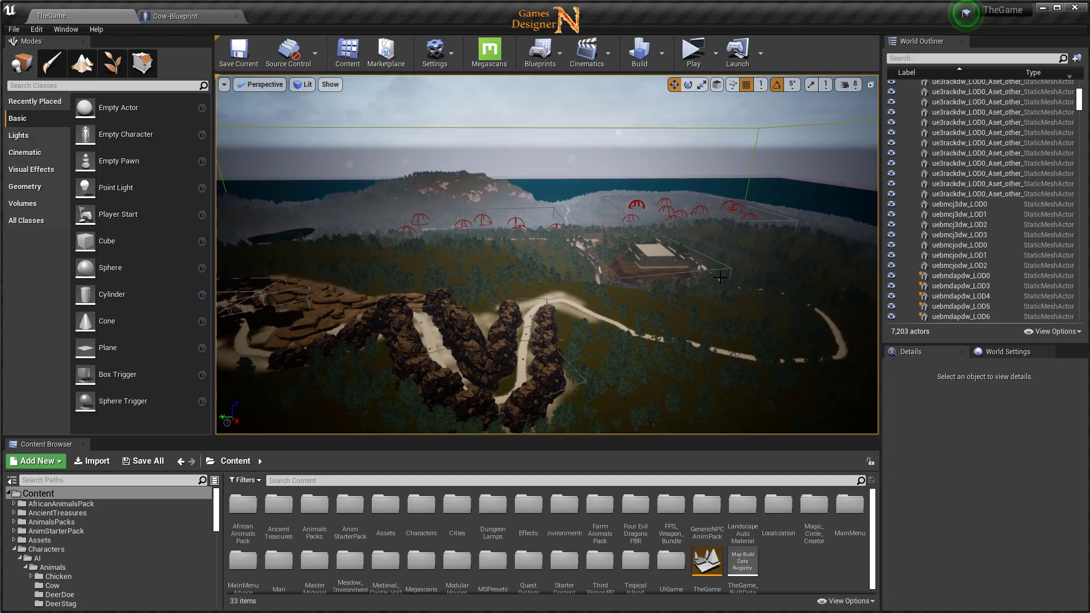
Close the Cow-Blueprint editor and verify Texture Streaming via a 'texture' Project Settings search.
left_click(236, 16)
left_click(43, 31)
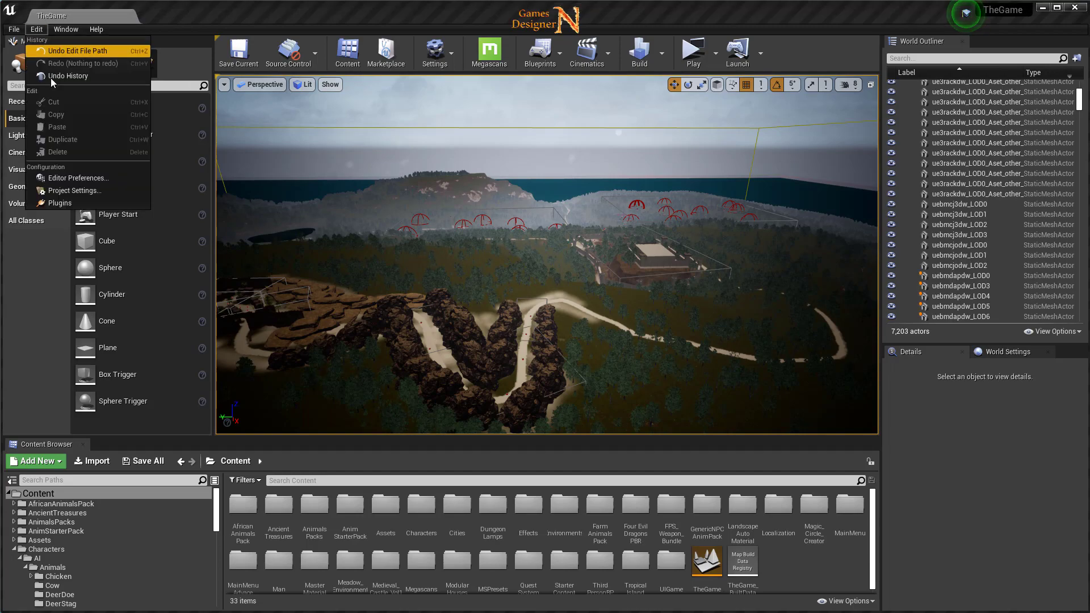
left_click(63, 178)
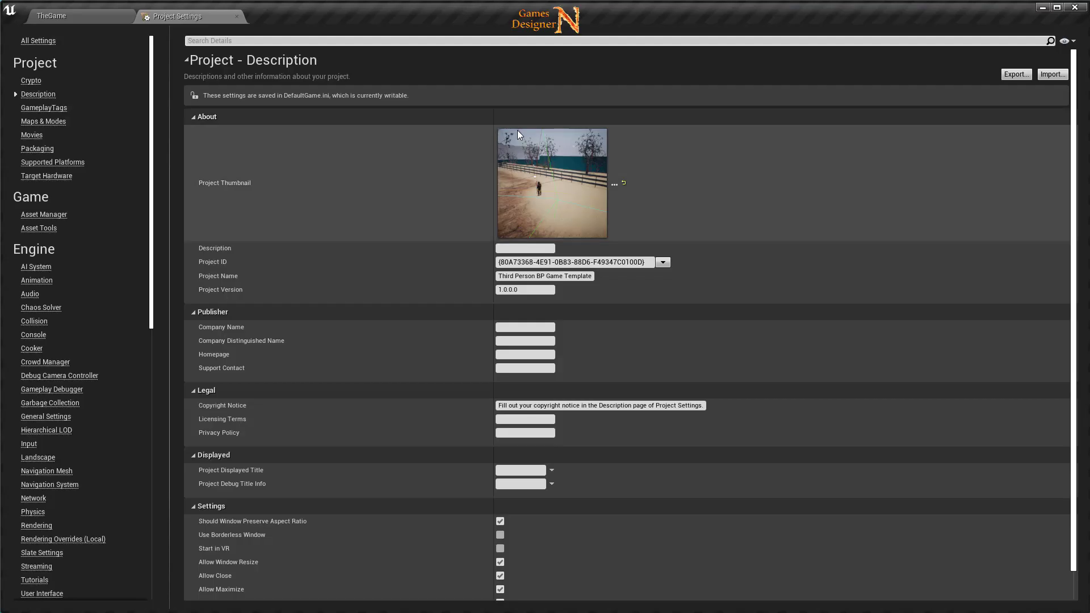
type("texture")
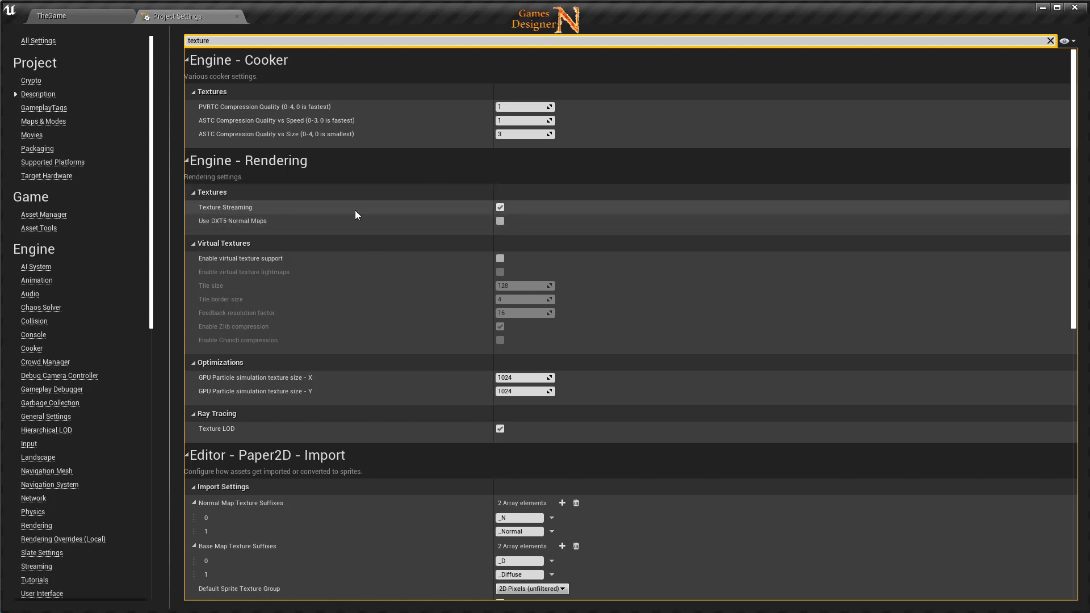
left_click(237, 16)
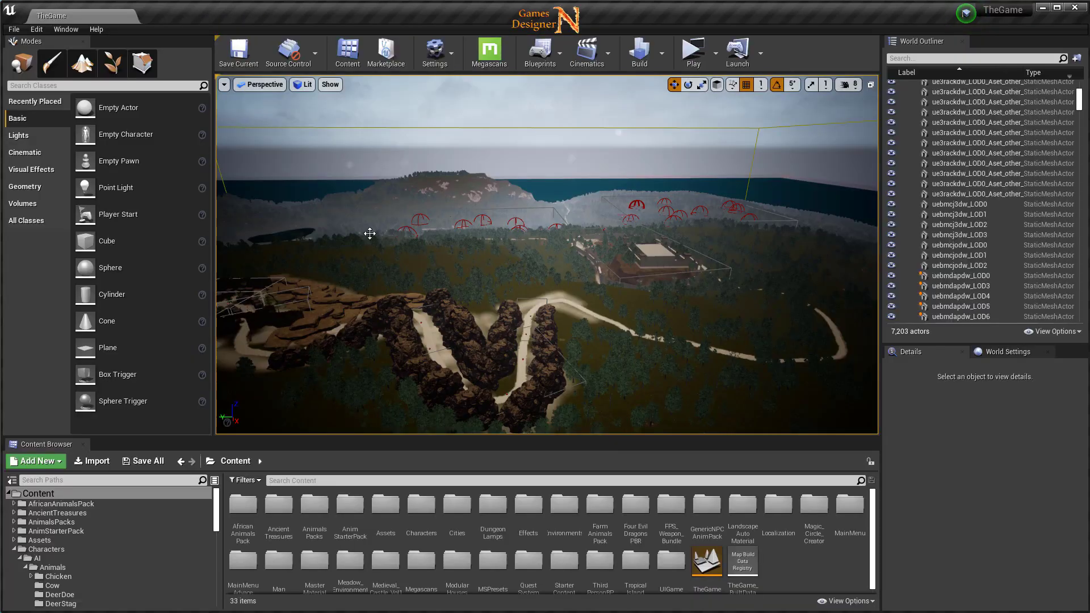
left_click_drag(525, 319, 302, 146)
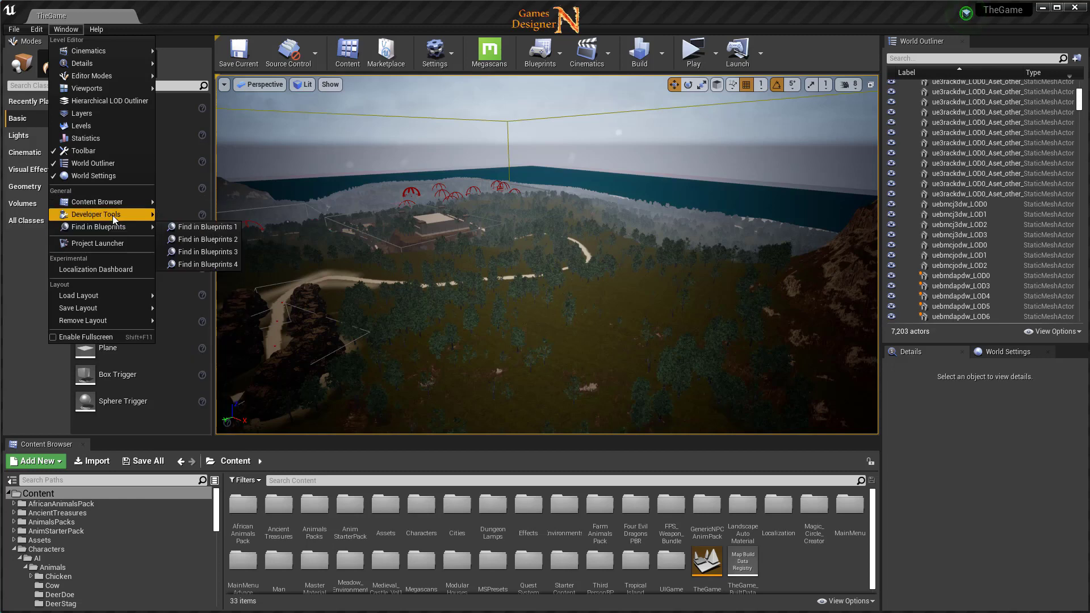
Run the console command r.streaming.poolsize 4500 from the Output Log.
mouse_move(111, 217)
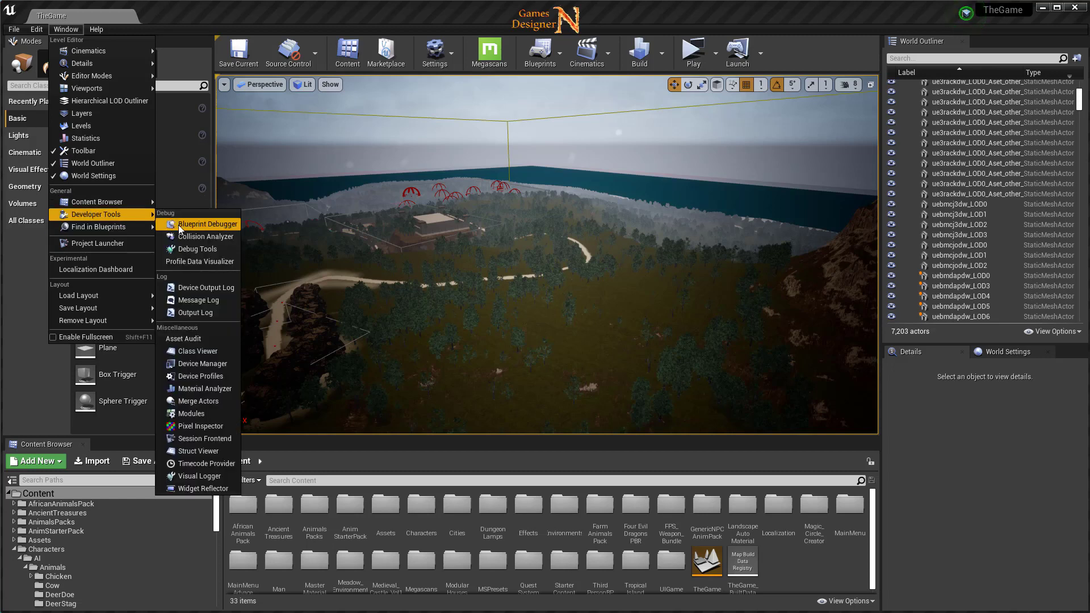
left_click(199, 313)
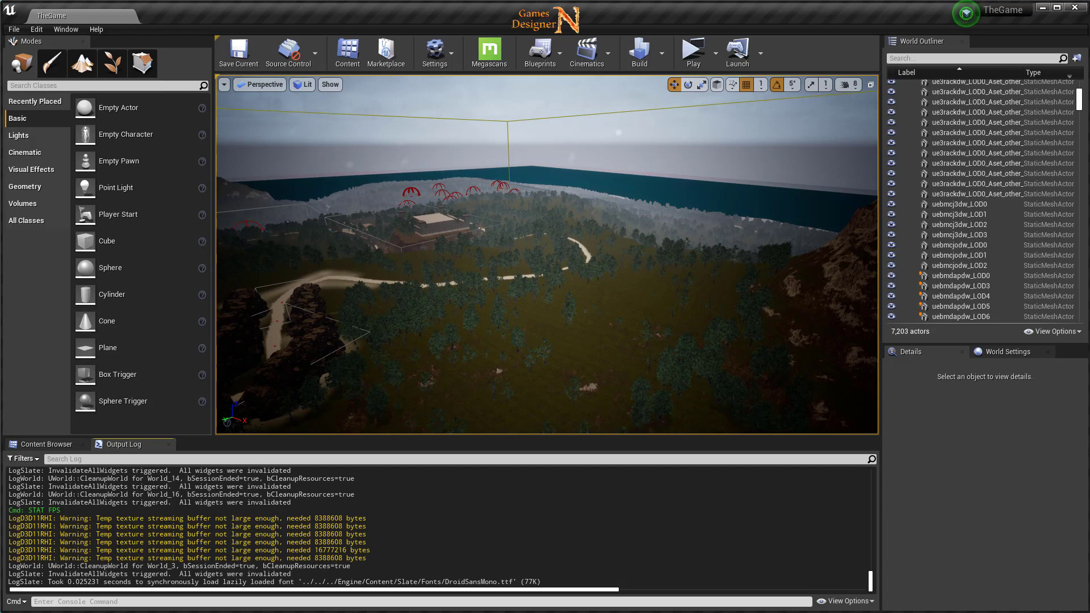
key("grave")
type("r")
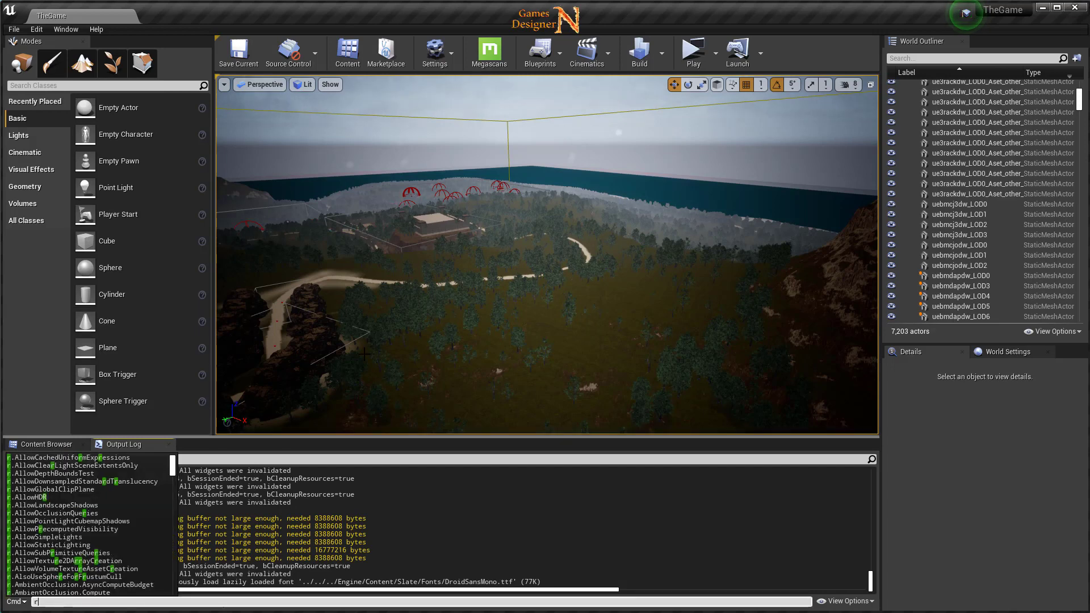
type(".s")
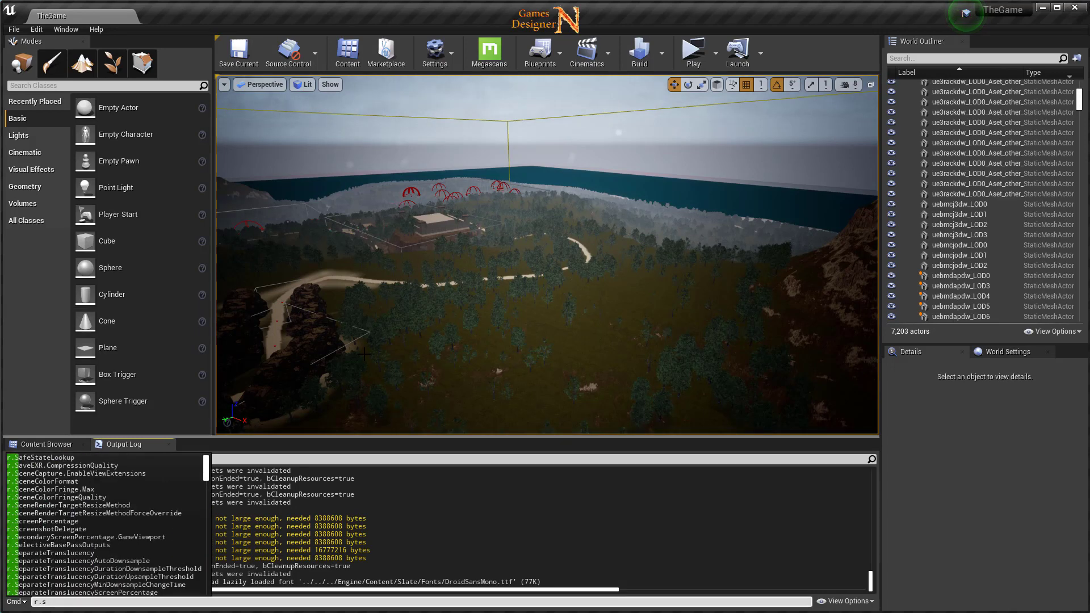
type("treaming.p")
type("oo")
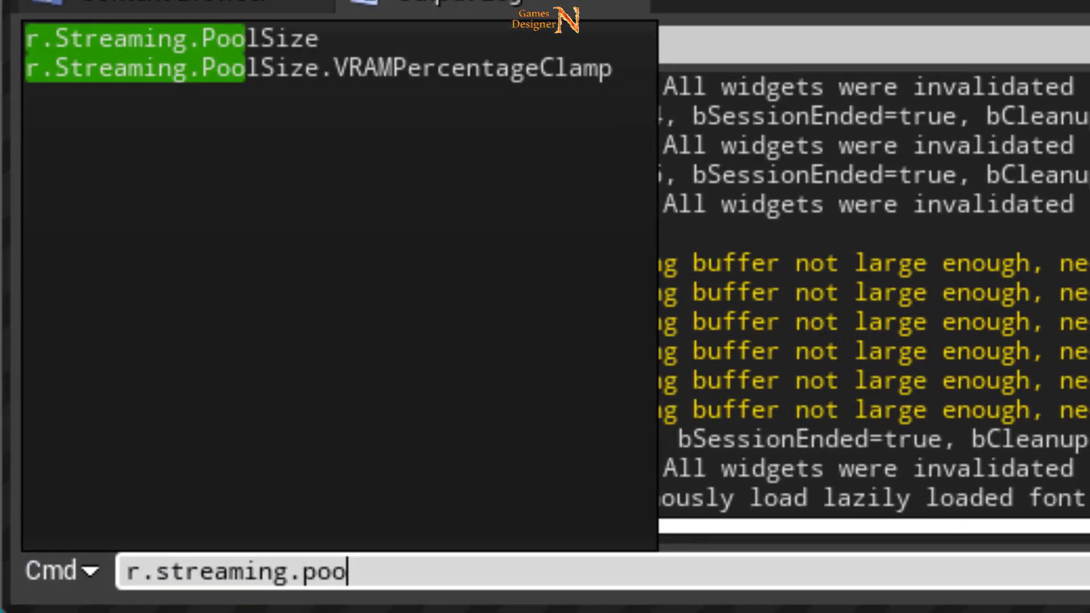
type("lsi")
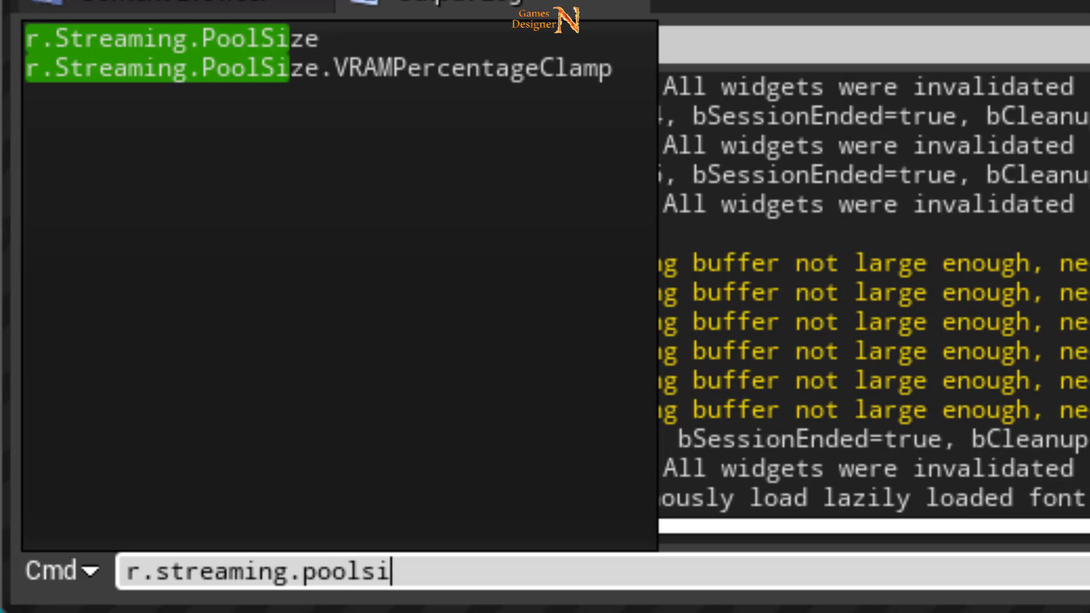
type("ze")
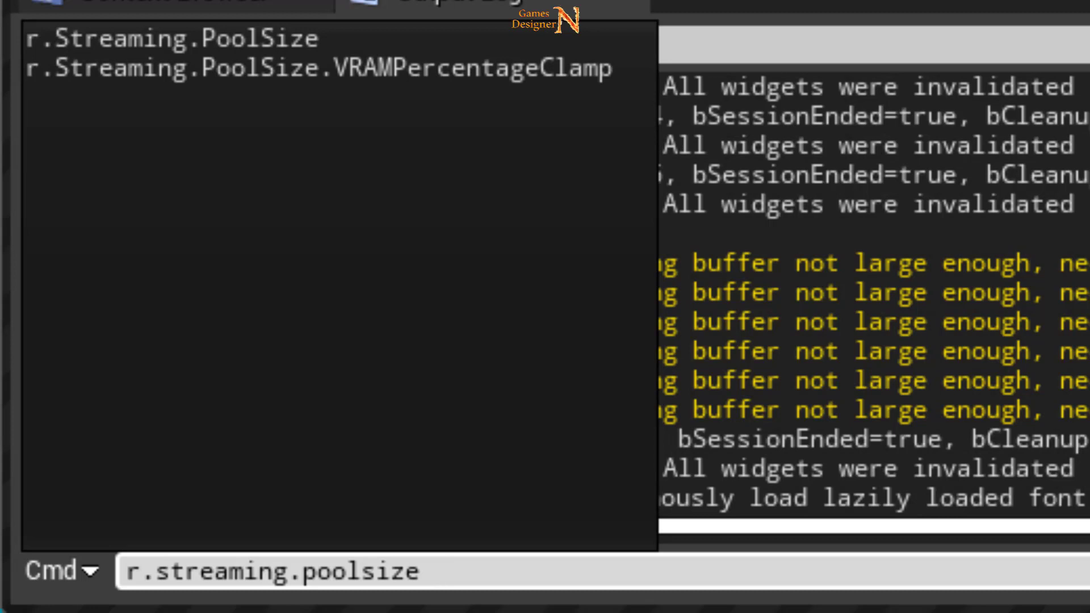
type(" 45")
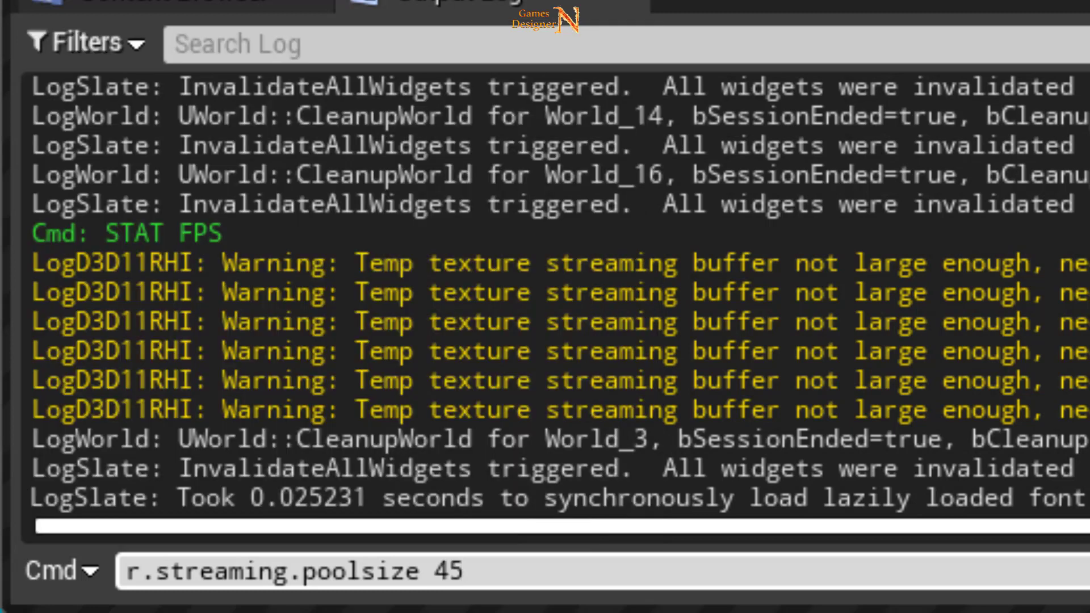
type("00")
key("Return")
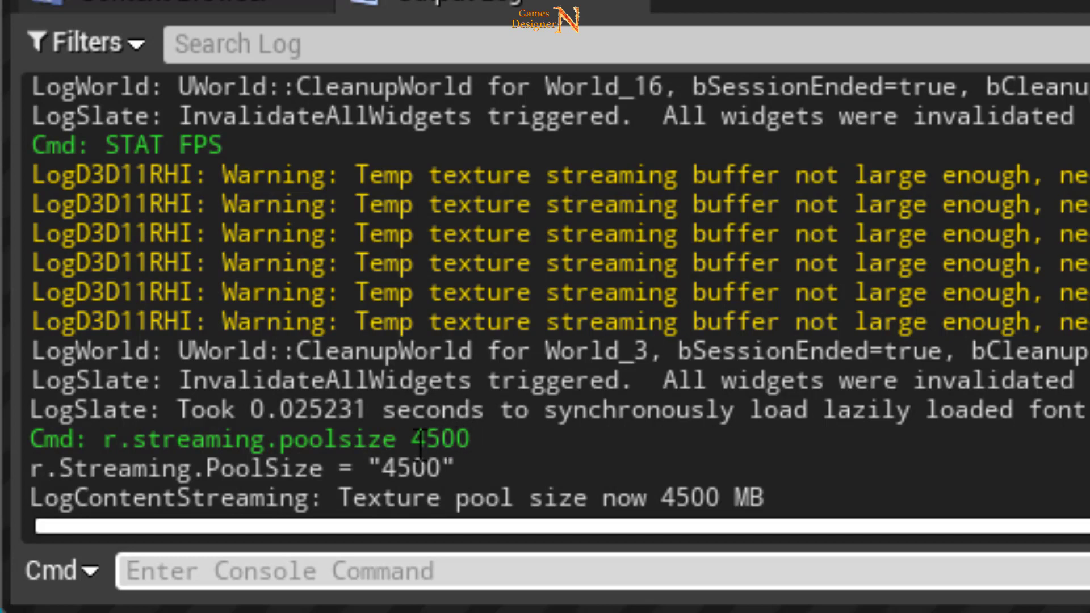
key("Escape")
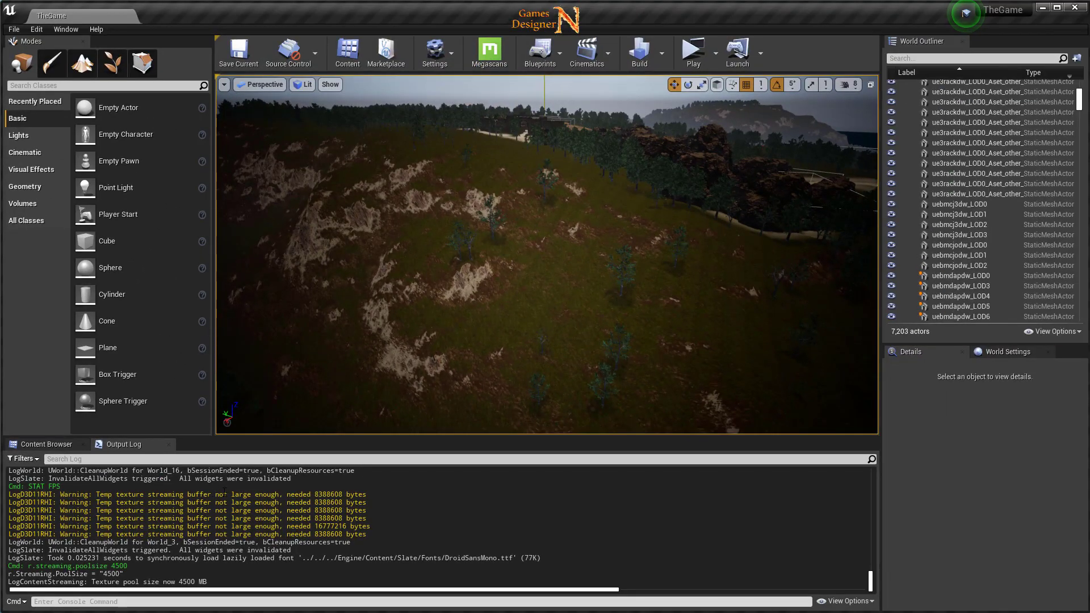
right_click_drag(640, 339, 710, 307)
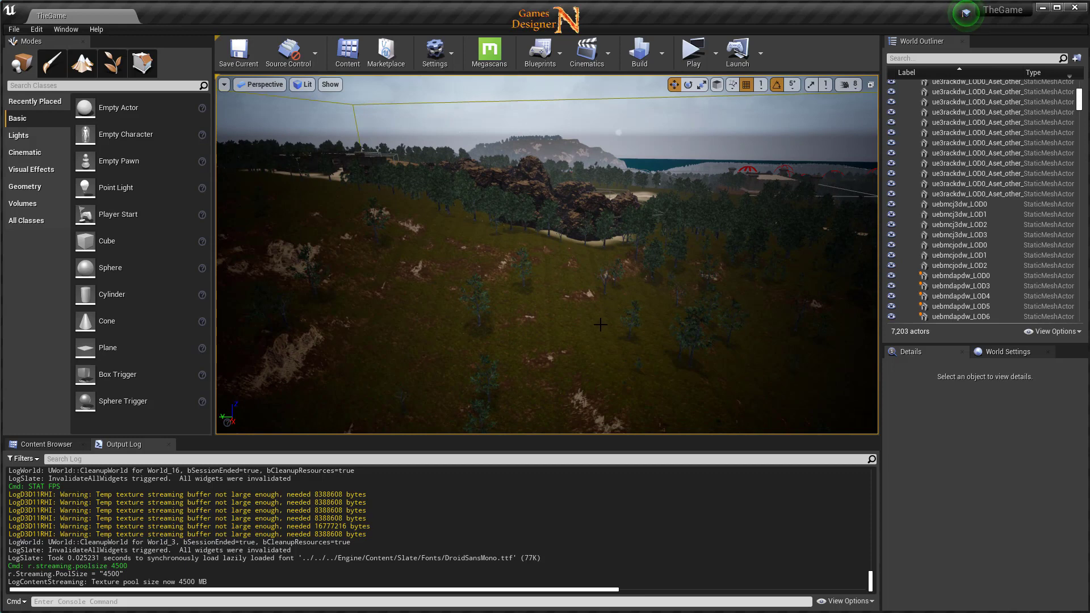
mouse_move(600, 324)
right_mouse_down()
mouse_move(647, 347)
mouse_move(591, 318)
right_mouse_up()
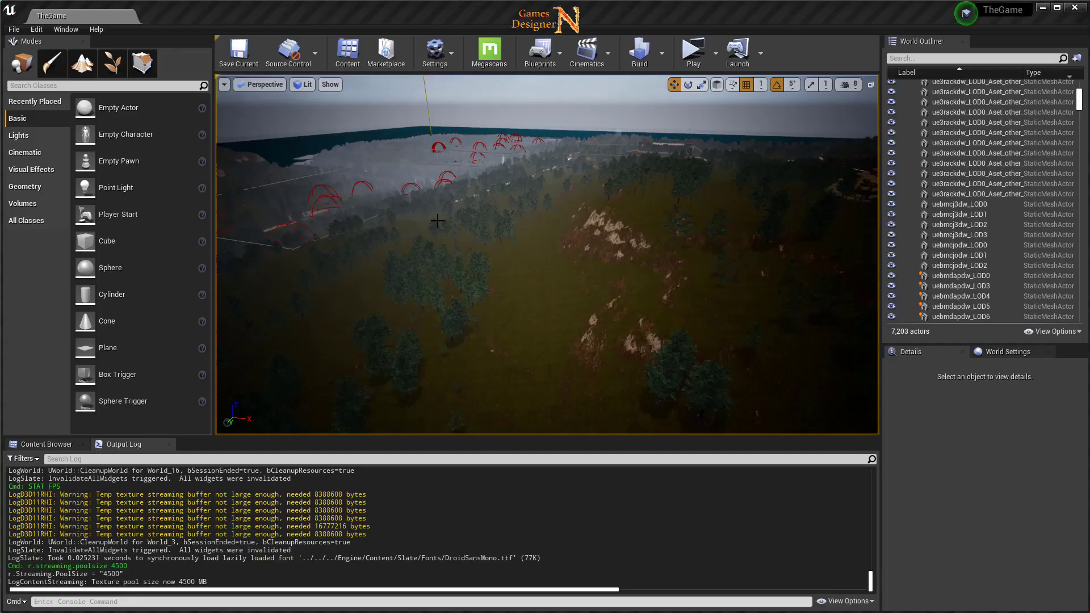
Search Project Settings for 'memory' and lower the 160 MB Compute Skincache per-world limit, typing 12.
left_click(39, 29)
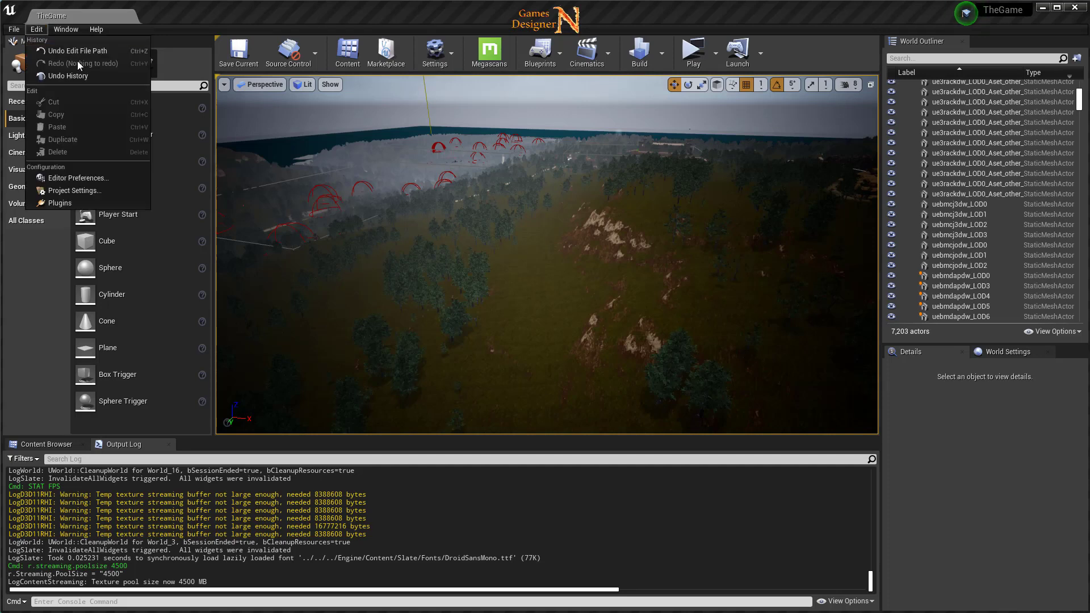
left_click(76, 189)
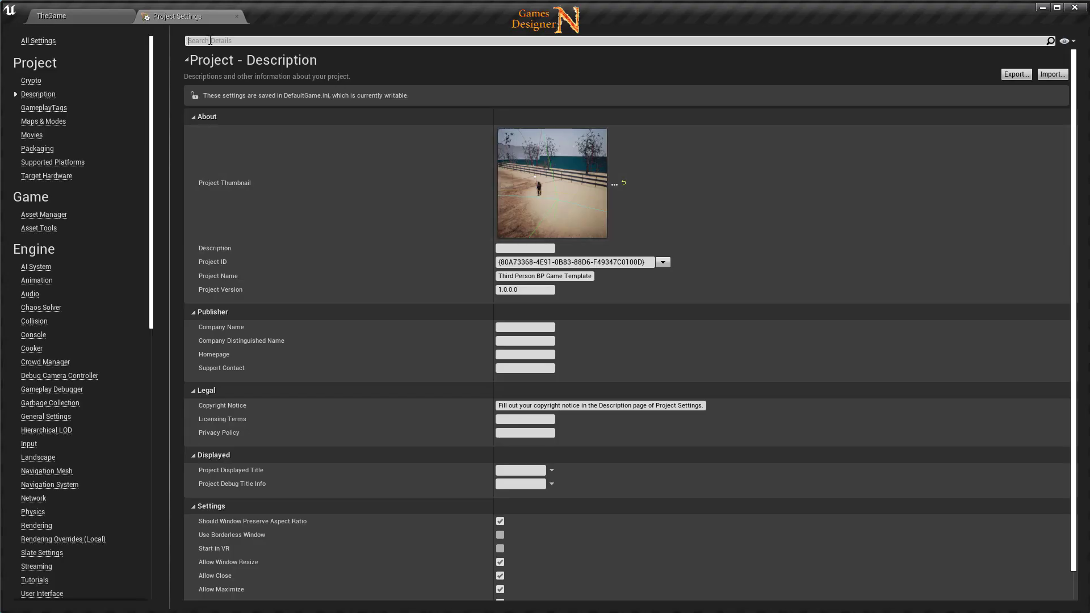
type("memory")
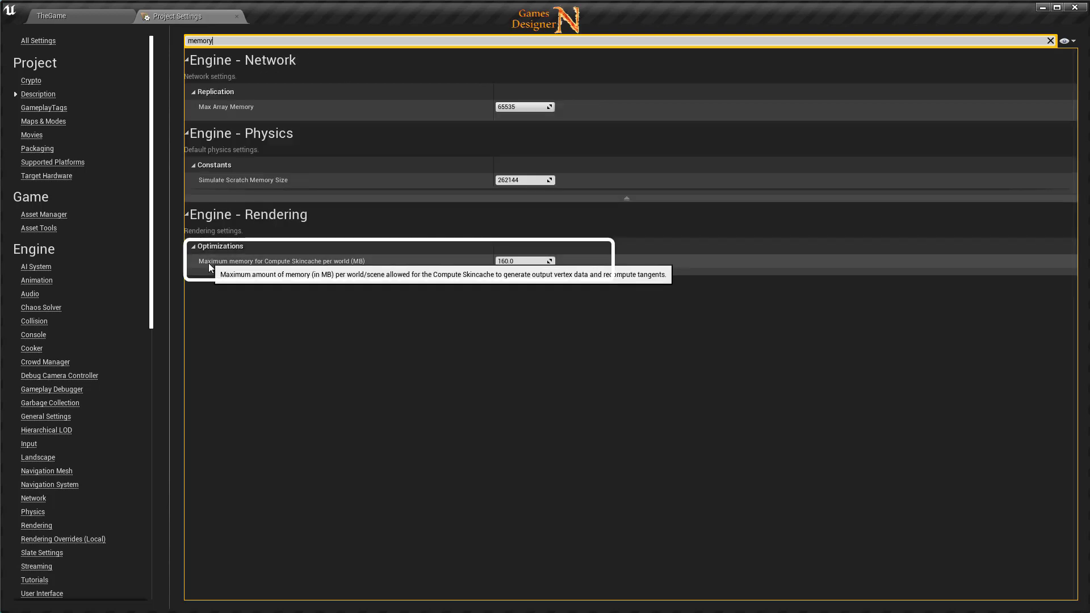
mouse_move(222, 262)
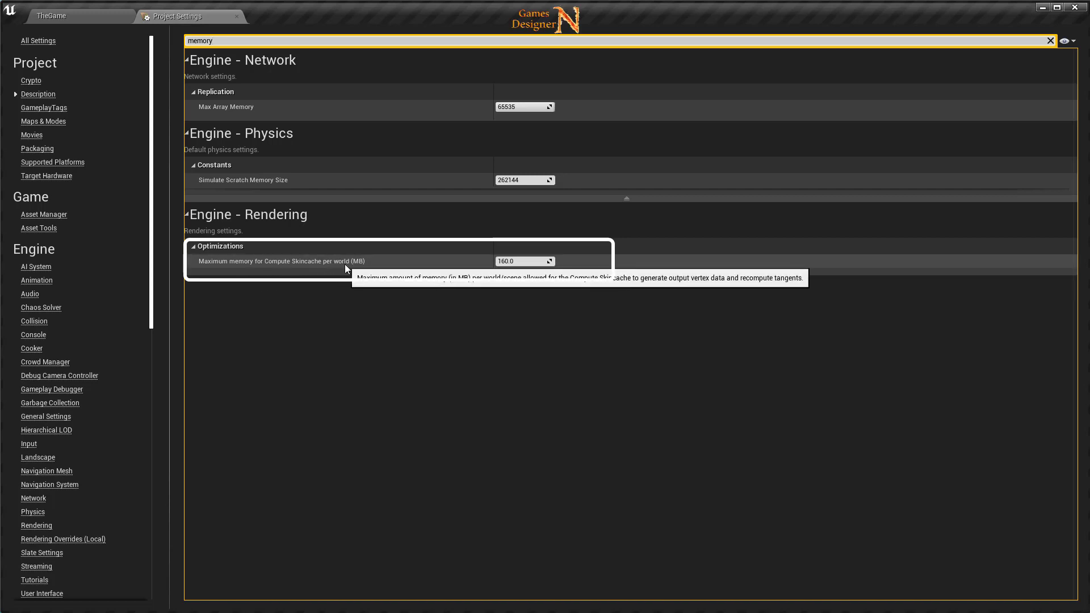
left_click(522, 262)
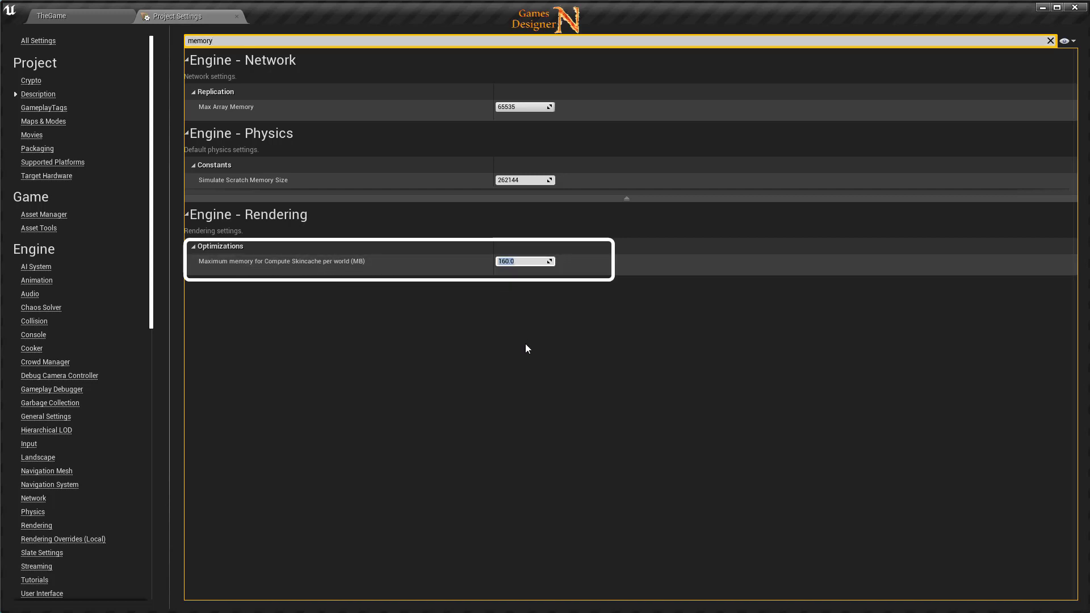
type("12")
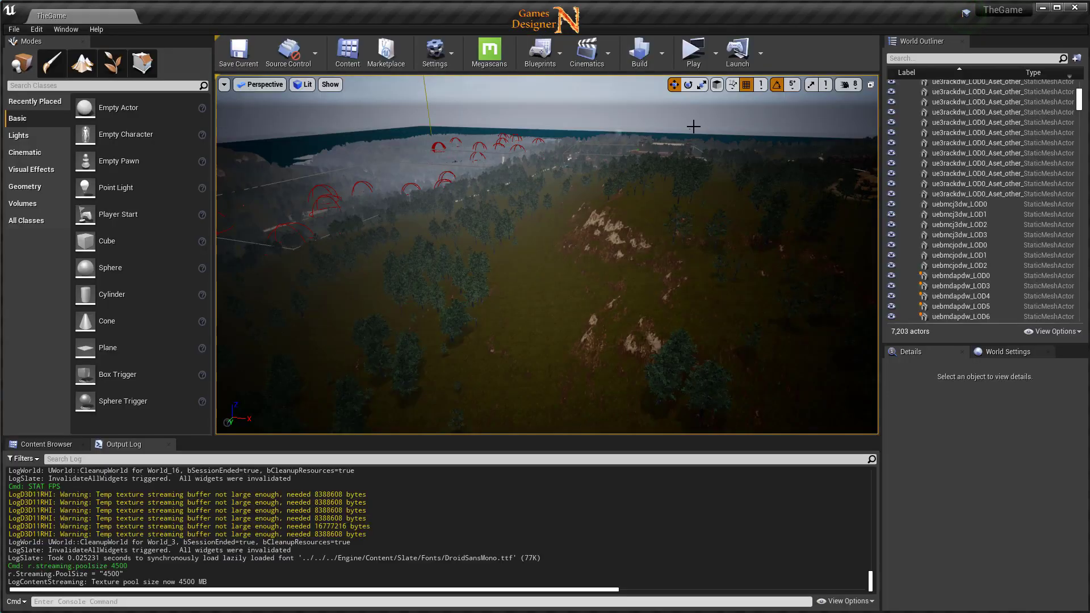
Test the game in Standalone, then change Compute Skincache memory per world from 128 to 256.
left_click(698, 67)
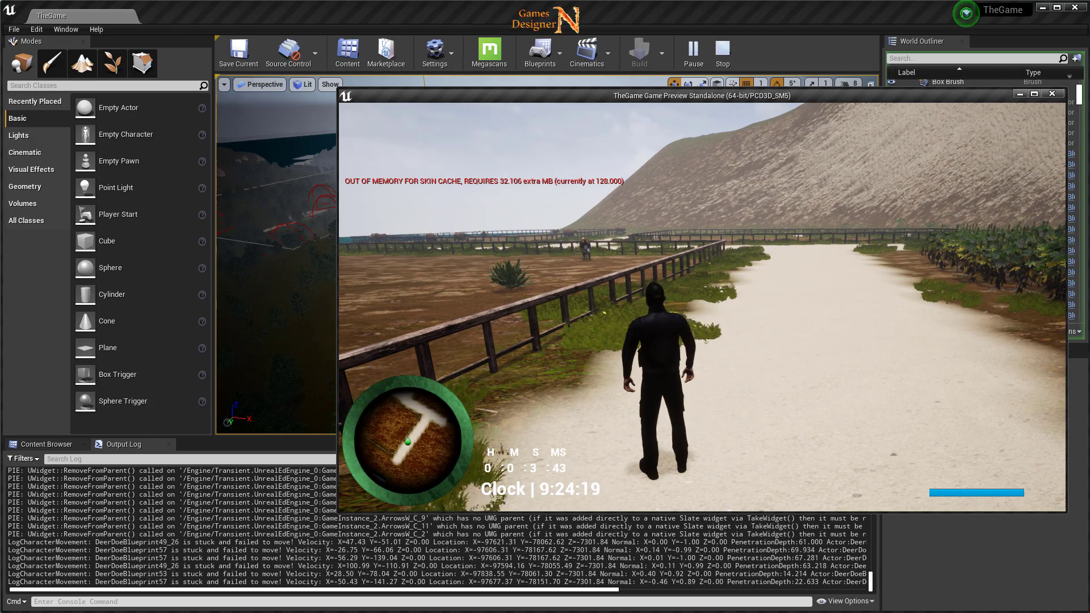
key("Escape")
left_click(39, 30)
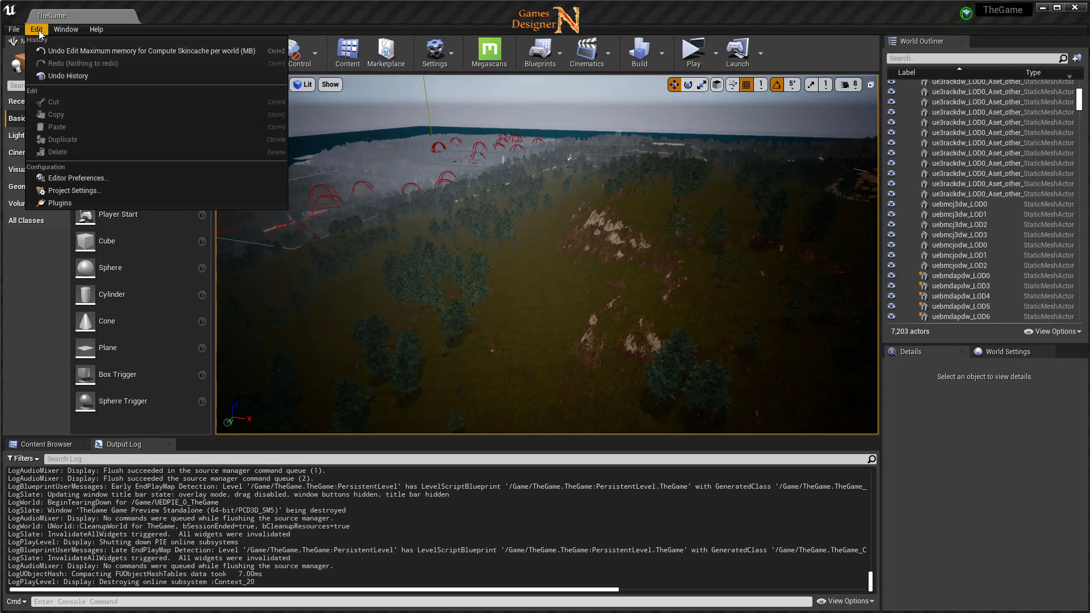
left_click(84, 191)
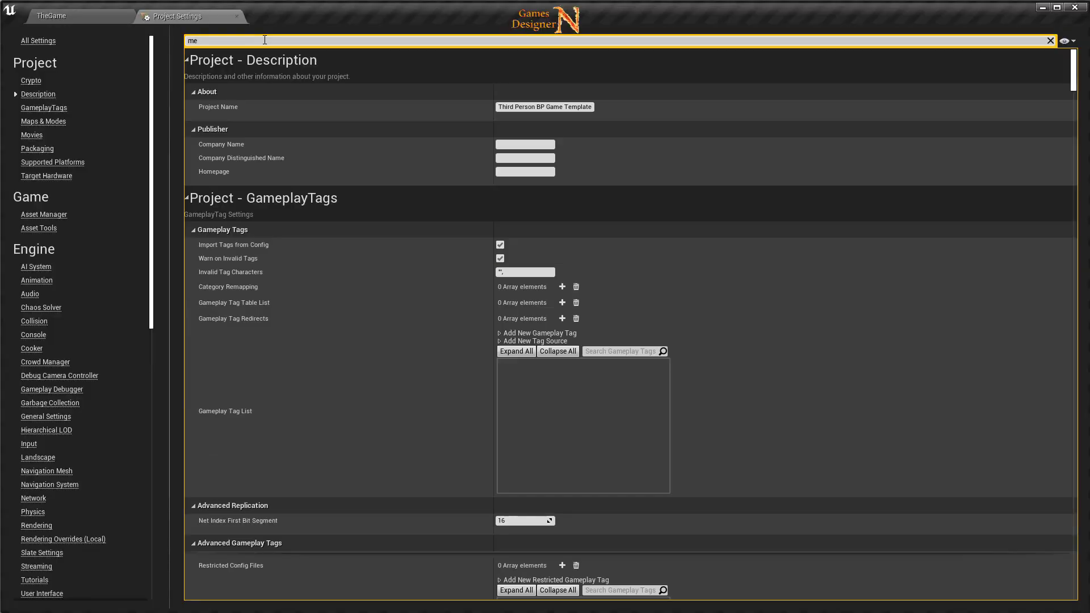
type("memory")
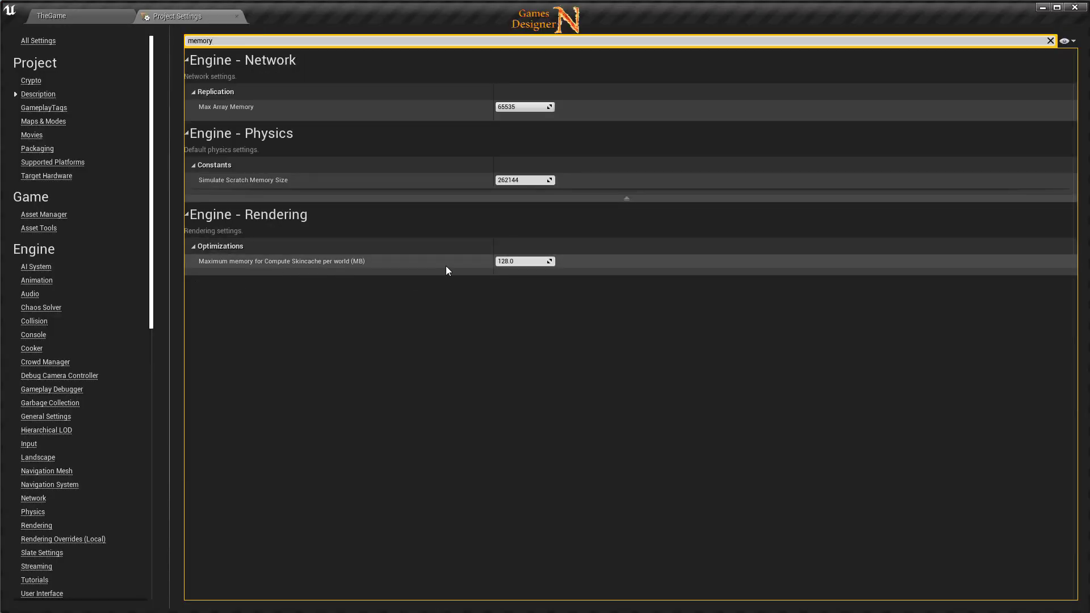
left_click(517, 262)
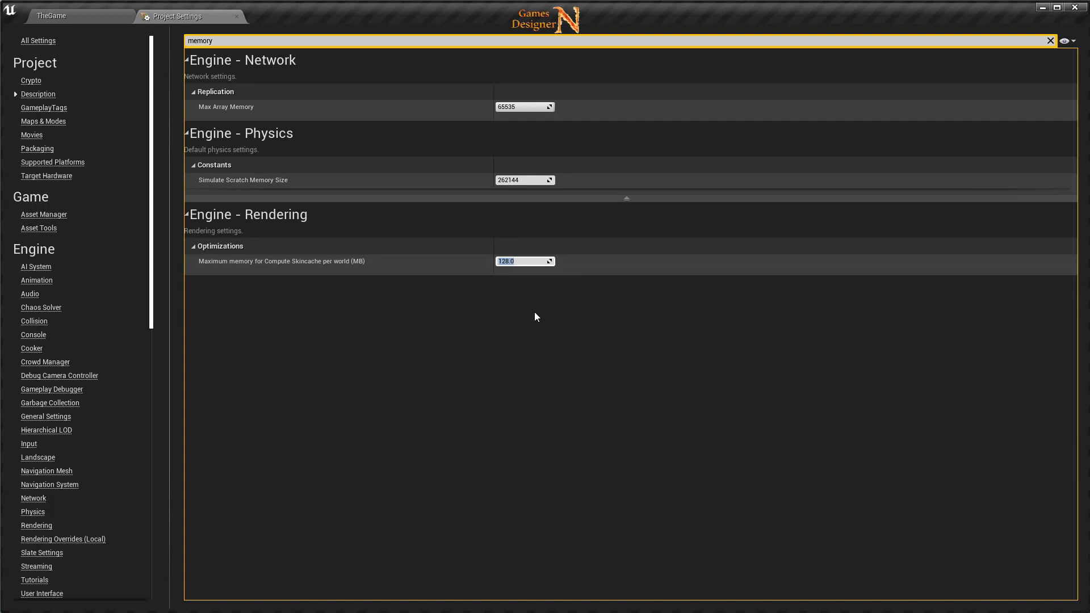
type("256")
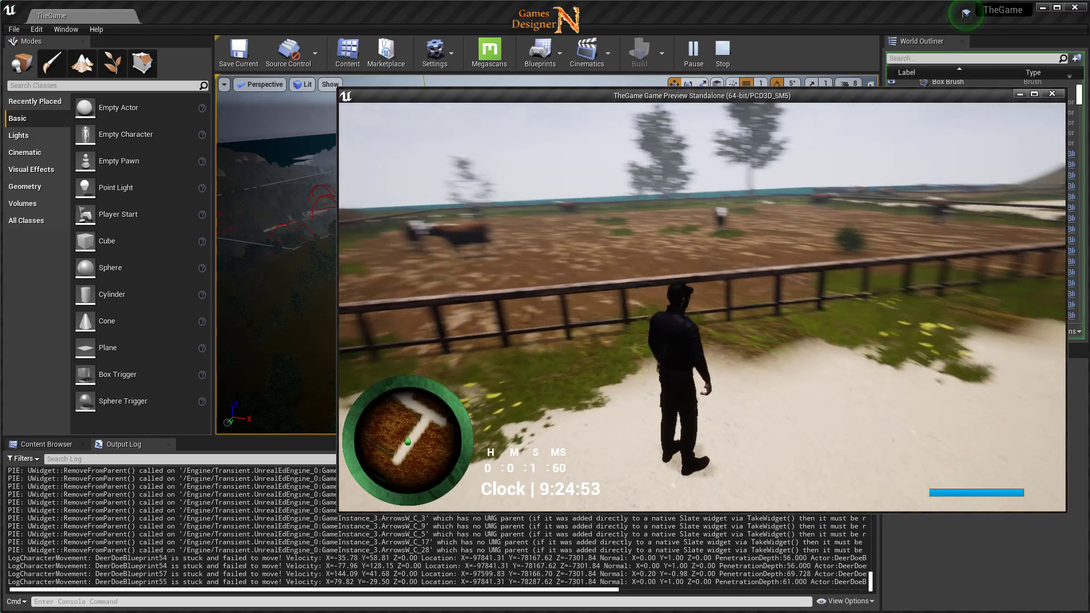
Run the character along the sandy path past the cattle pens to the farm buildings, then exit with Esc.
key("w")
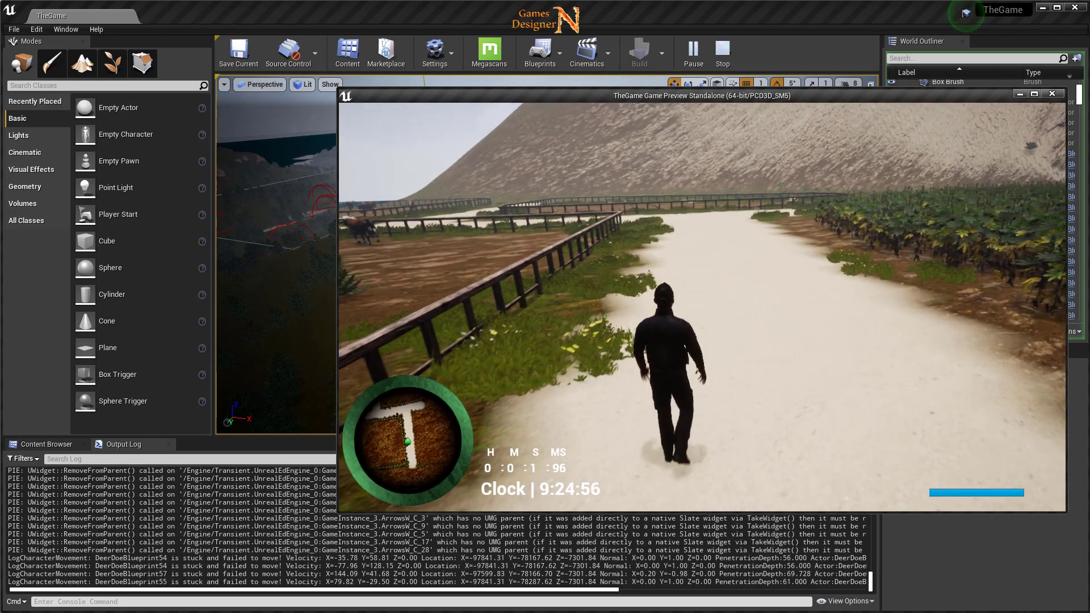
key("w")
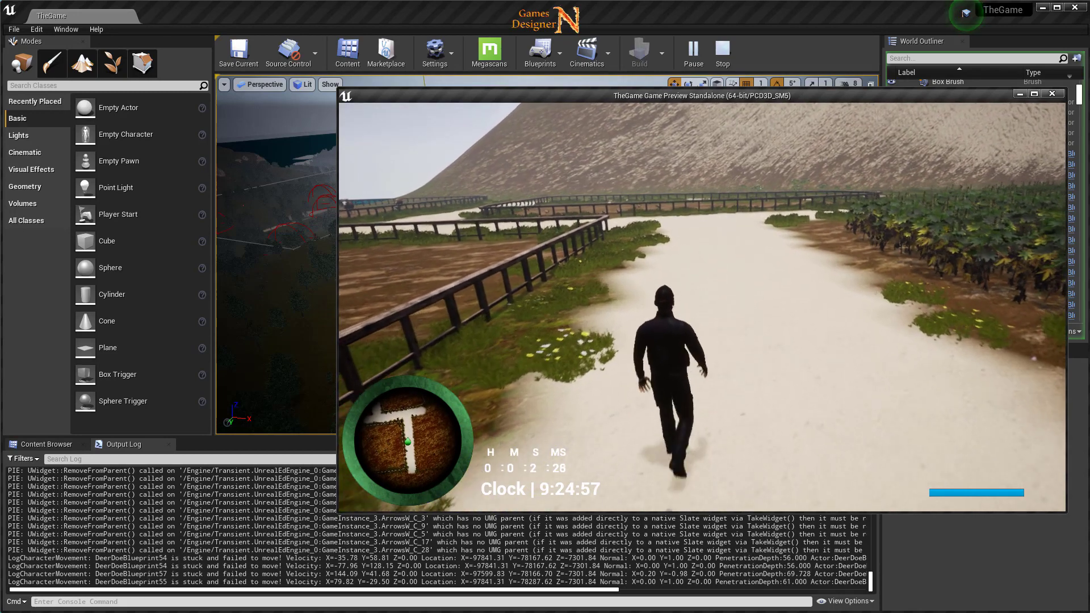
key("w")
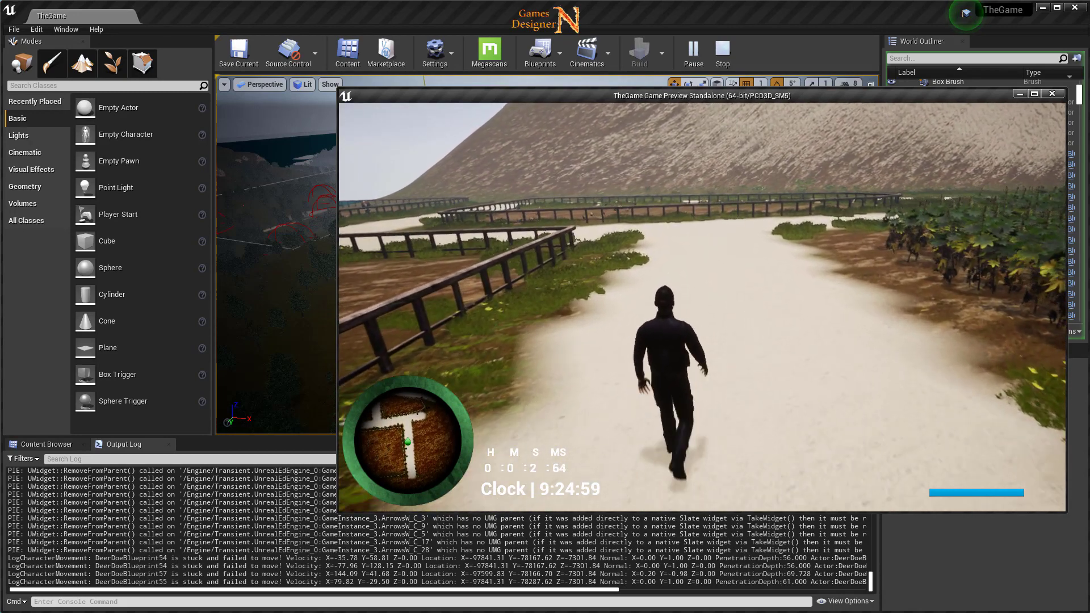
key("w")
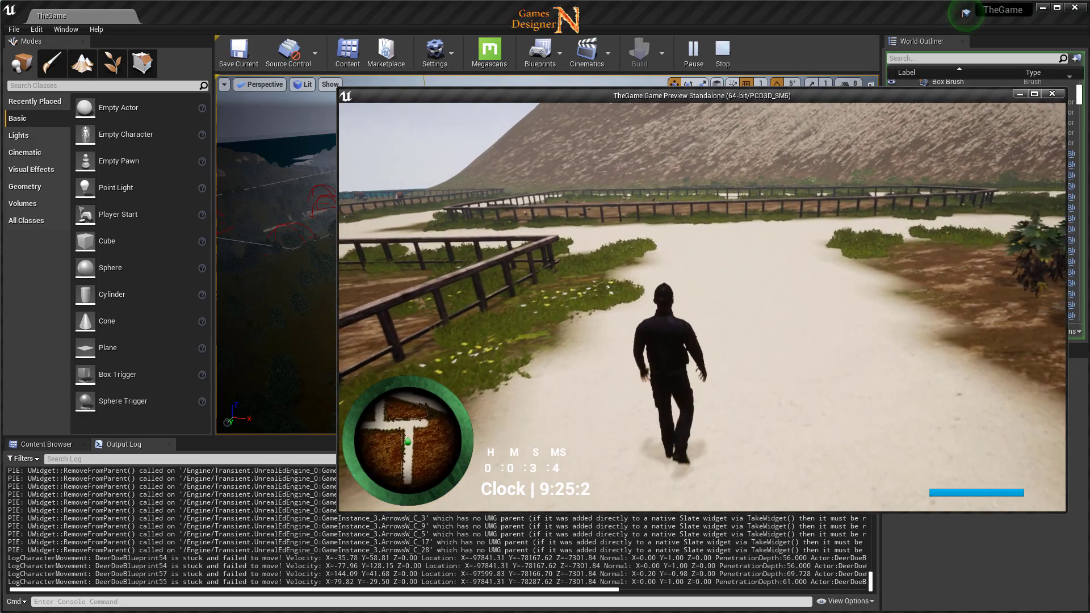
key("w")
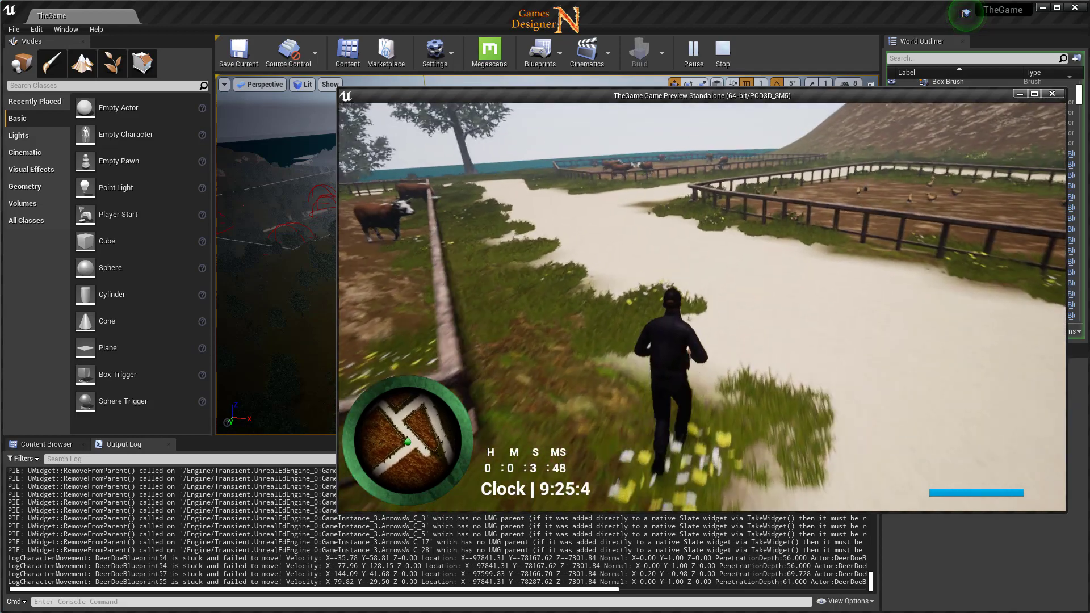
key("w")
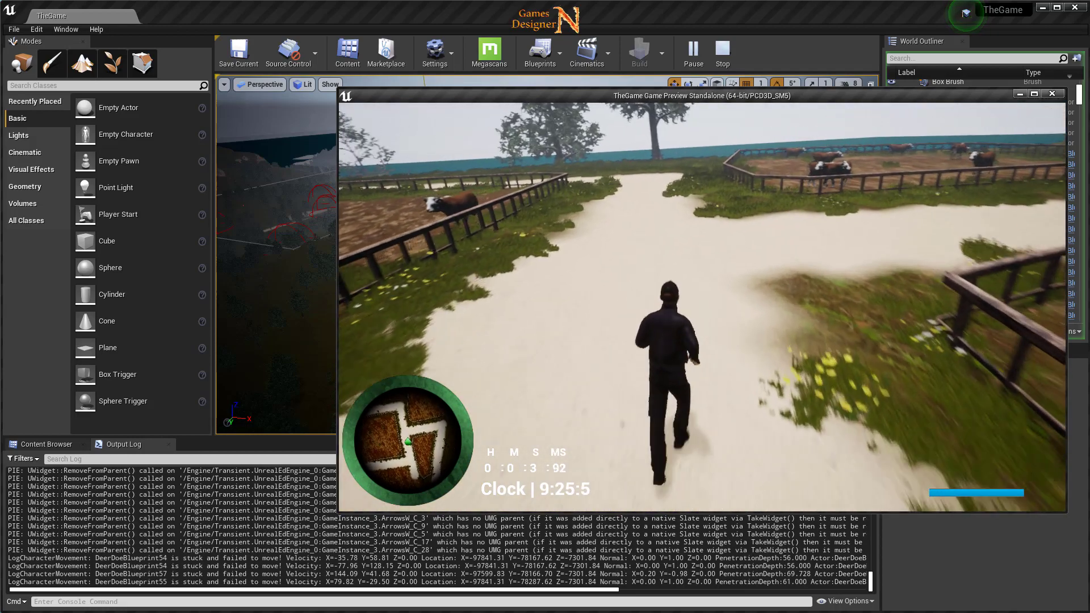
key("w")
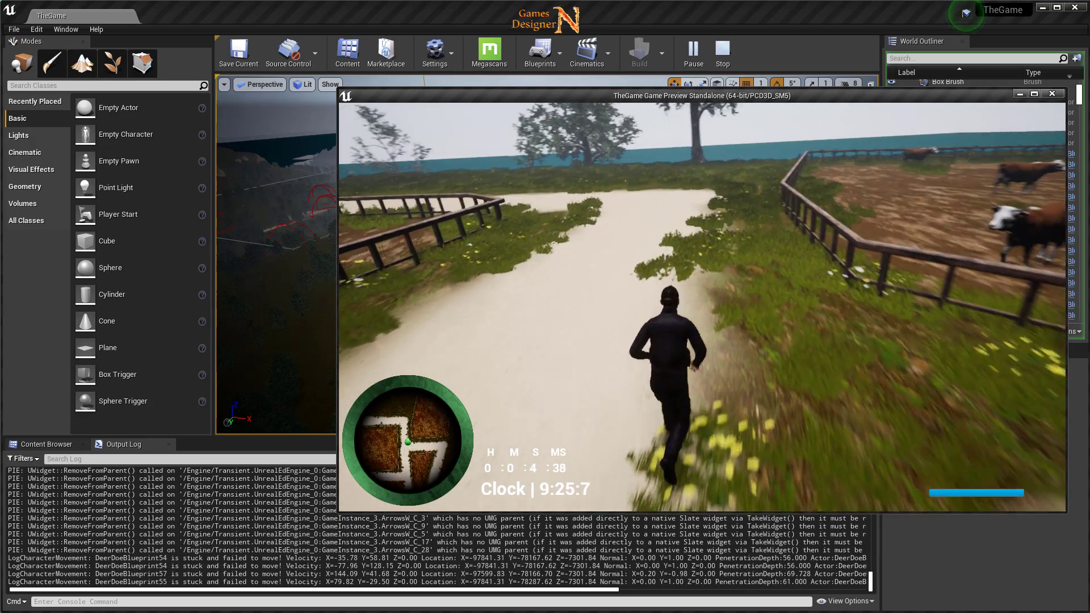
key("w")
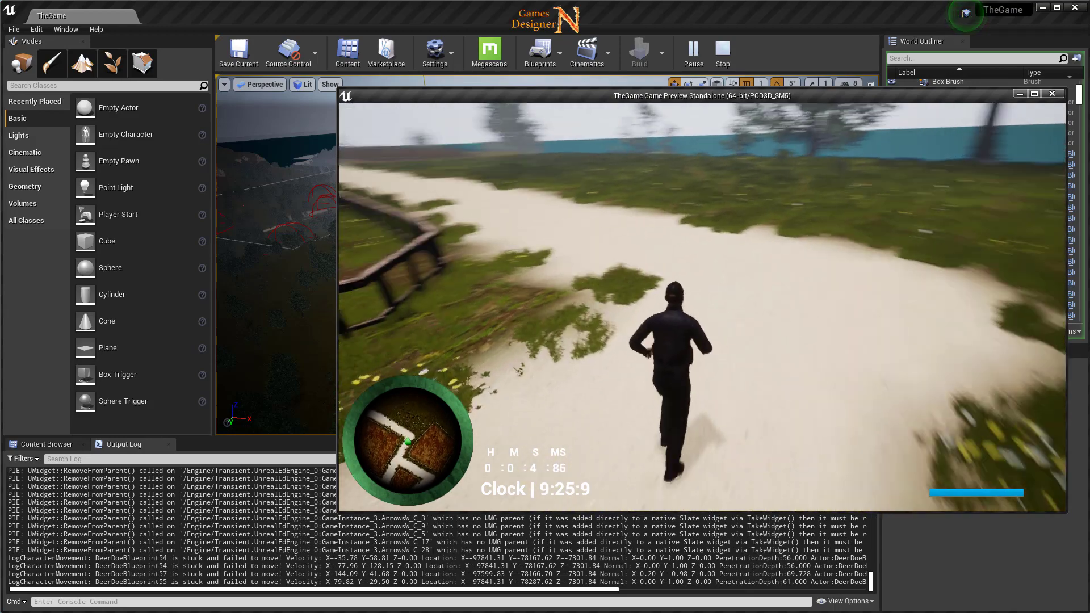
key("w")
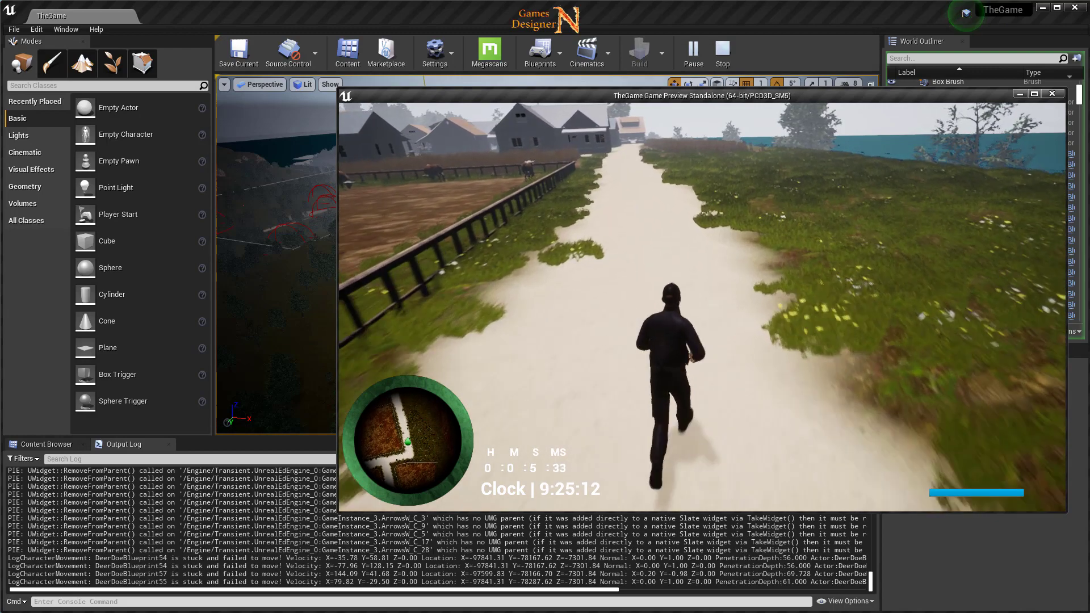
key("w")
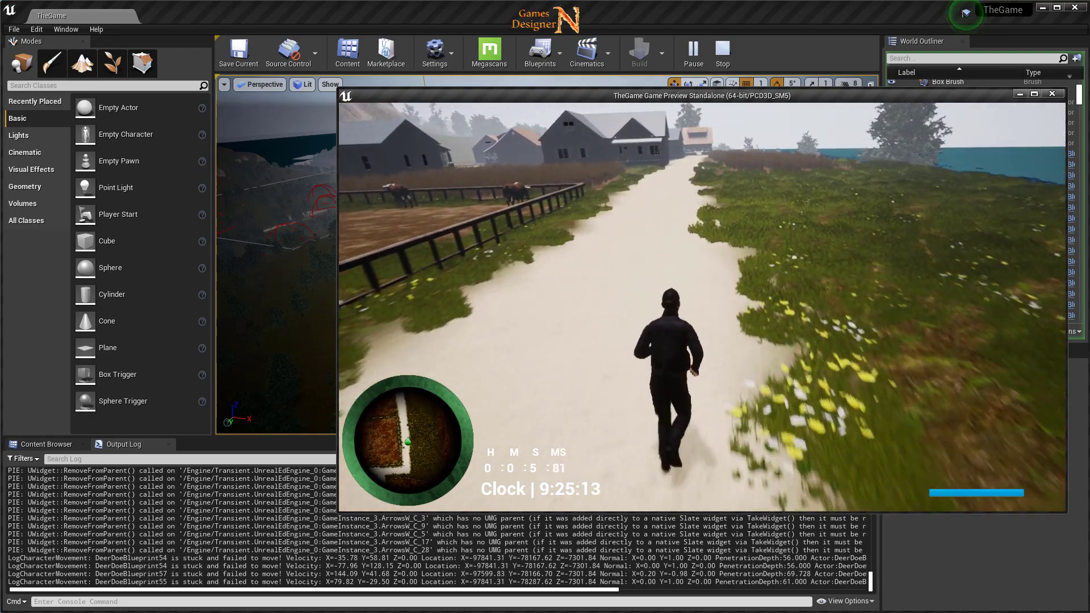
key("w")
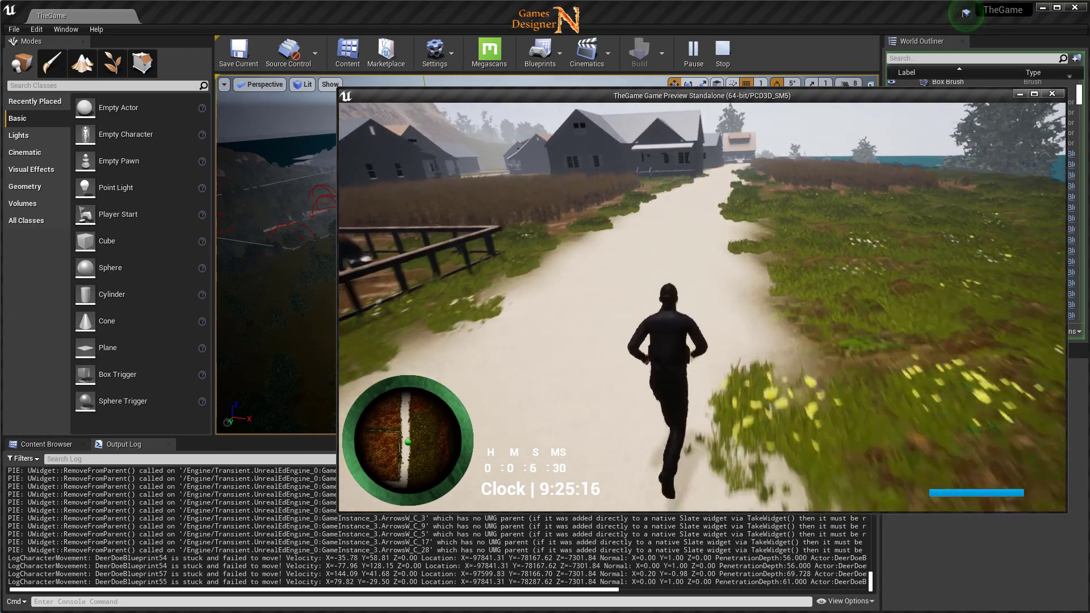
key("Escape")
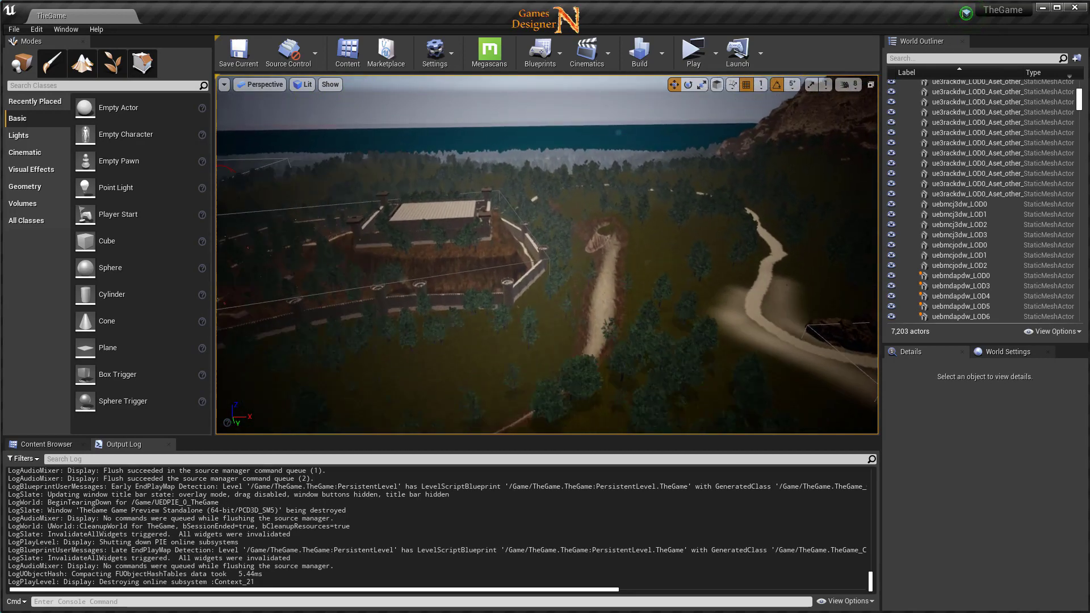
Switch to the Open World Game project folder on disk to confirm TheGame totals 36.3 GB.
right_click_drag(545, 372, 545, 372)
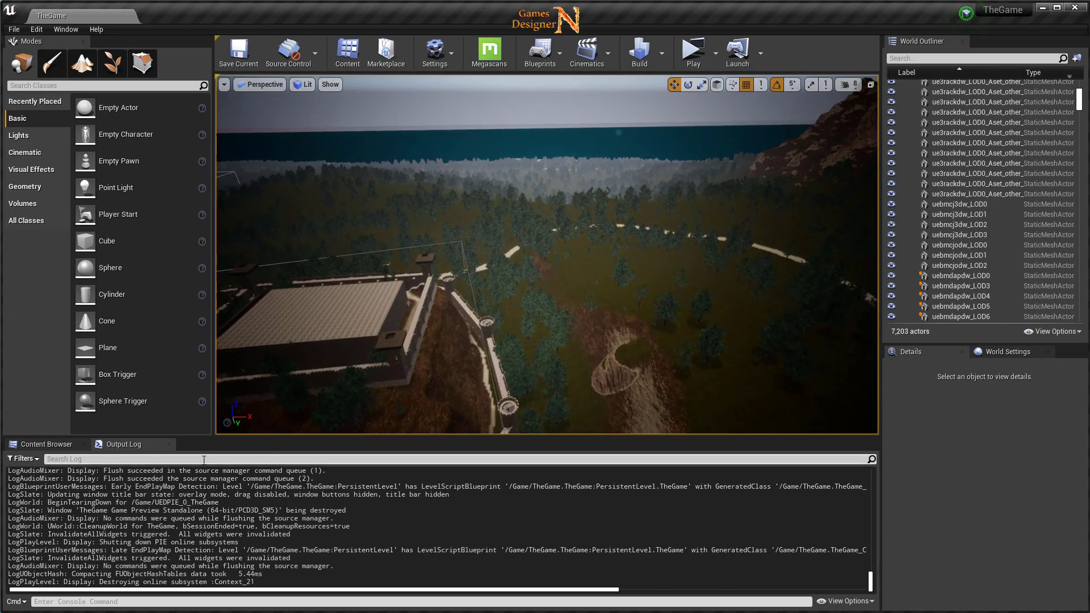
left_click(168, 444)
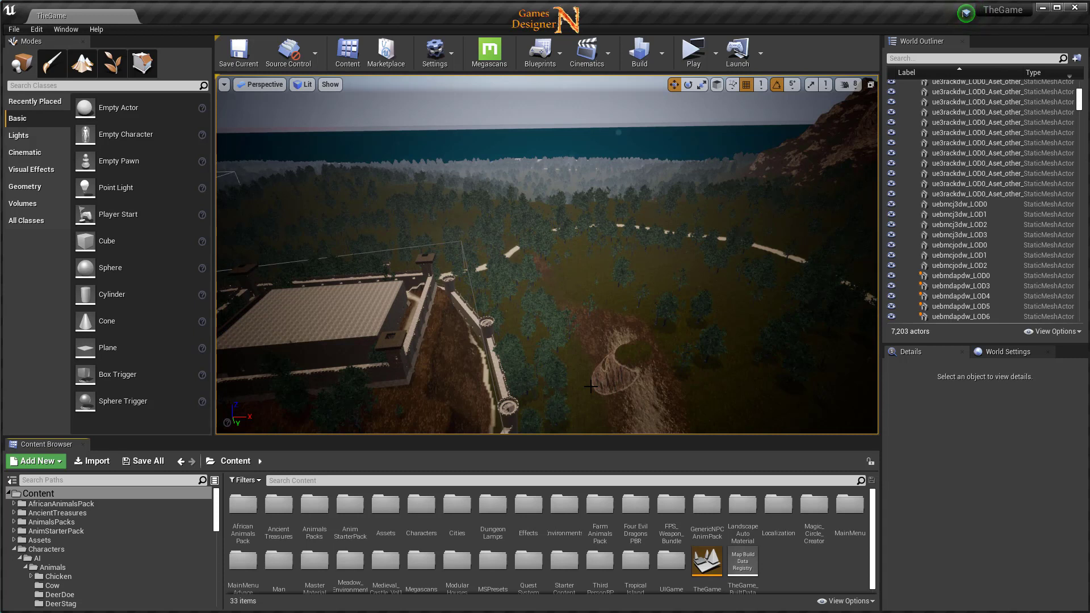
key("alt+Tab")
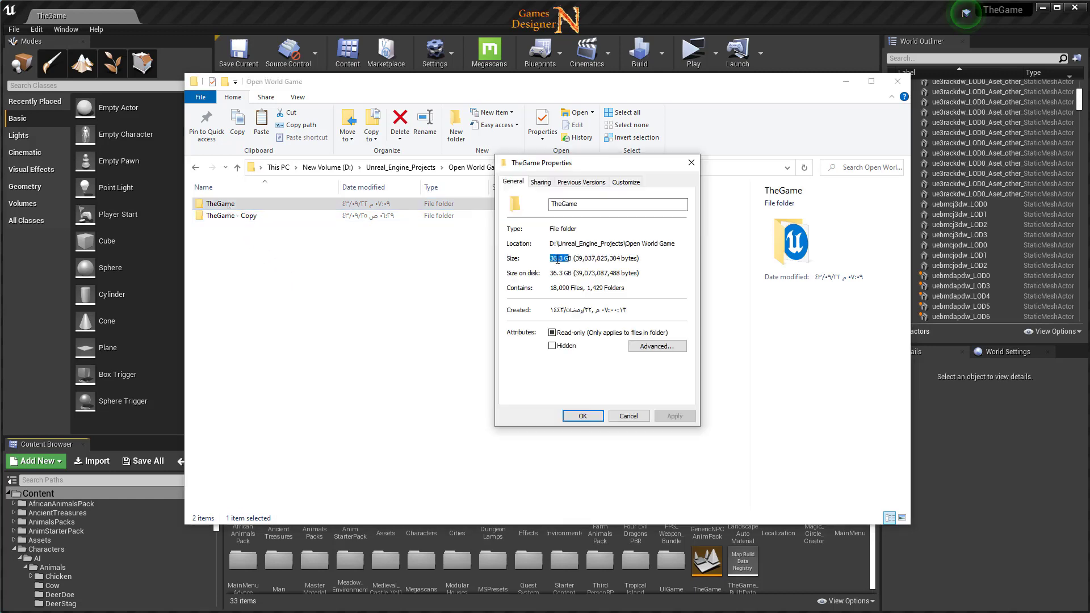
Close TheGame's Properties dialog and the project's Explorer window to return to the level viewport.
left_click(691, 164)
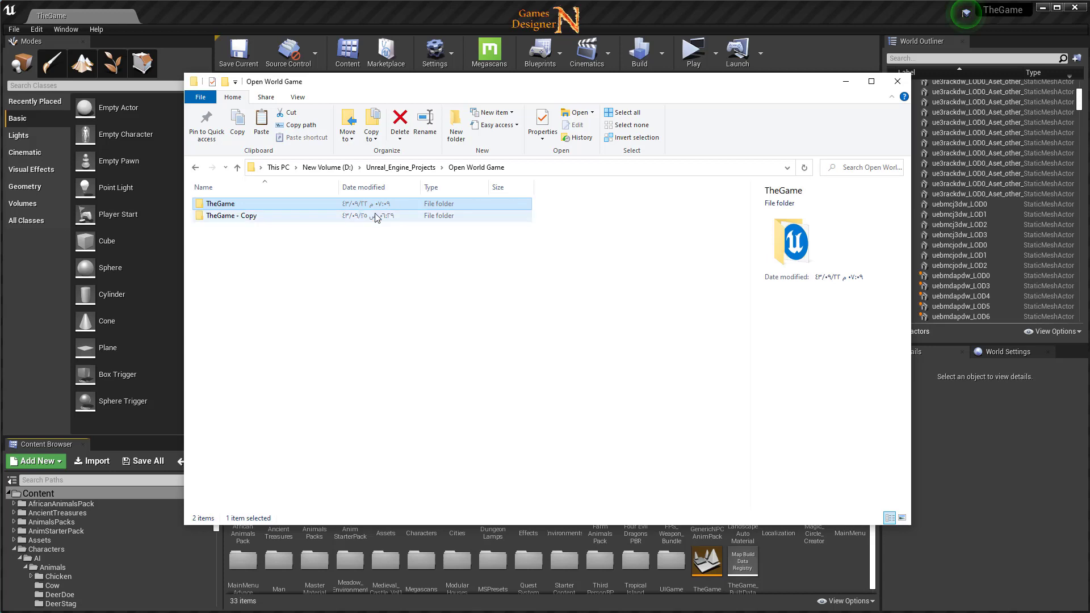
left_click(898, 81)
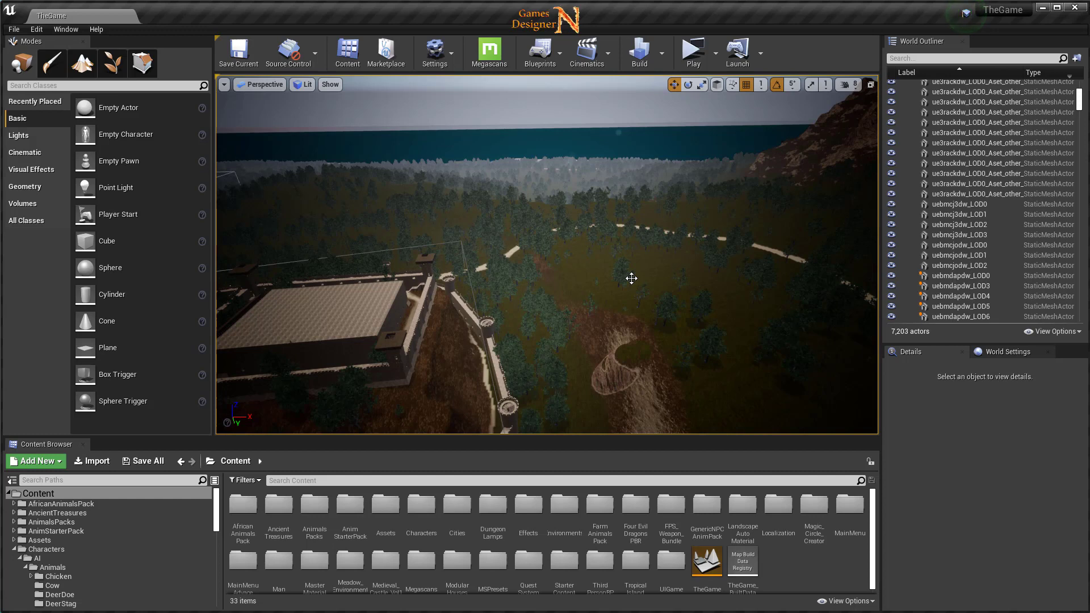
right_click_drag(678, 281, 511, 273)
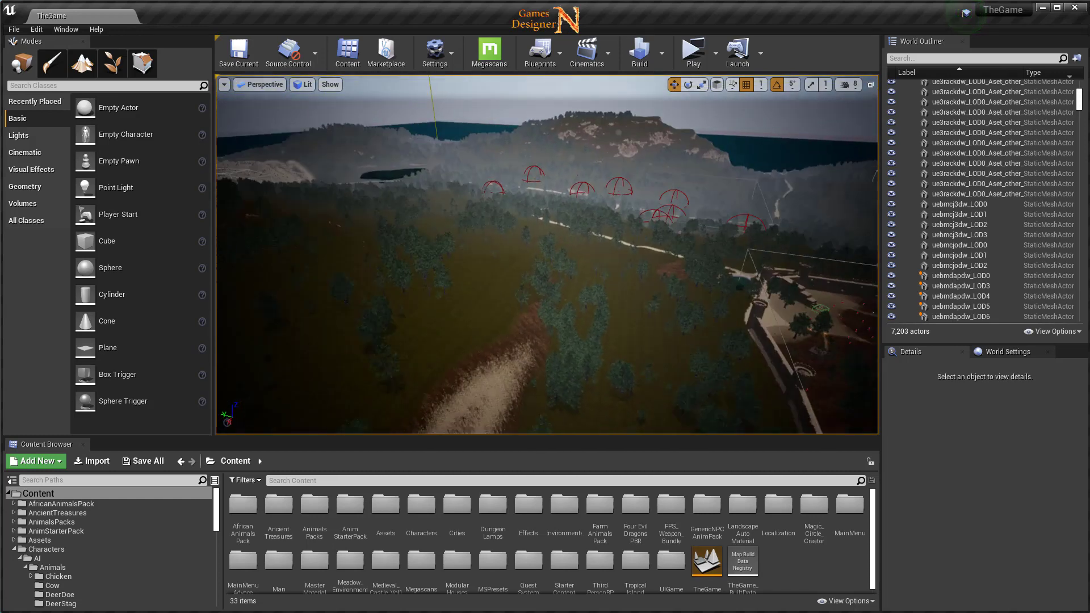
right_click_drag(766, 261, 691, 286)
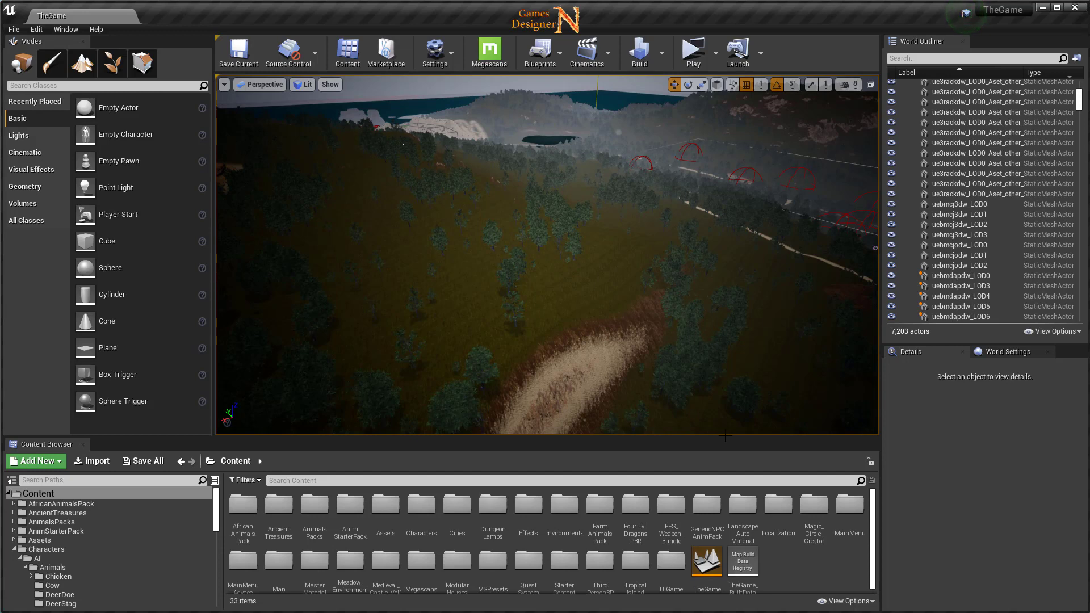
right_click_drag(674, 360, 676, 318)
scroll(547, 254, "down", 3)
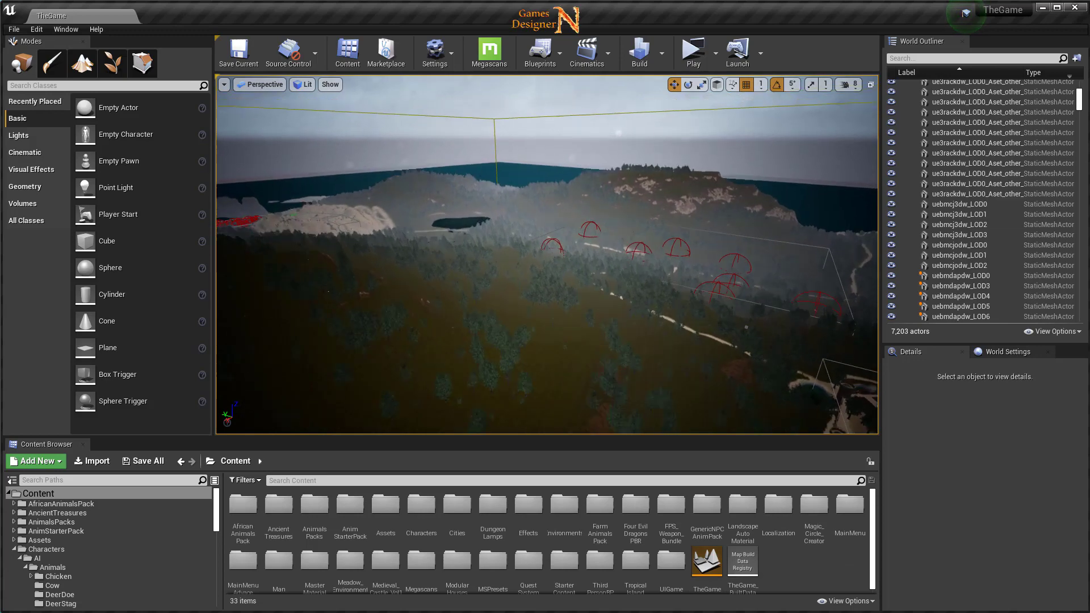
scroll(548, 254, "down", 3)
scroll(547, 255, "down", 2)
scroll(547, 255, "down", 3)
scroll(705, 377, "up", 3)
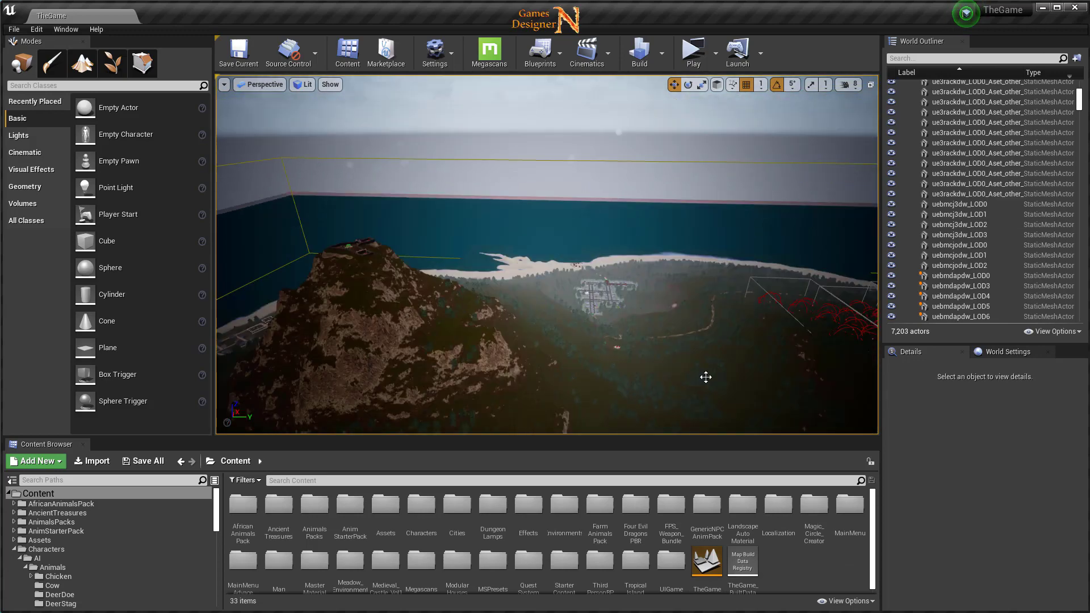
mouse_move(706, 377)
right_mouse_down()
mouse_move(709, 420)
mouse_move(704, 323)
mouse_move(720, 369)
right_mouse_up()
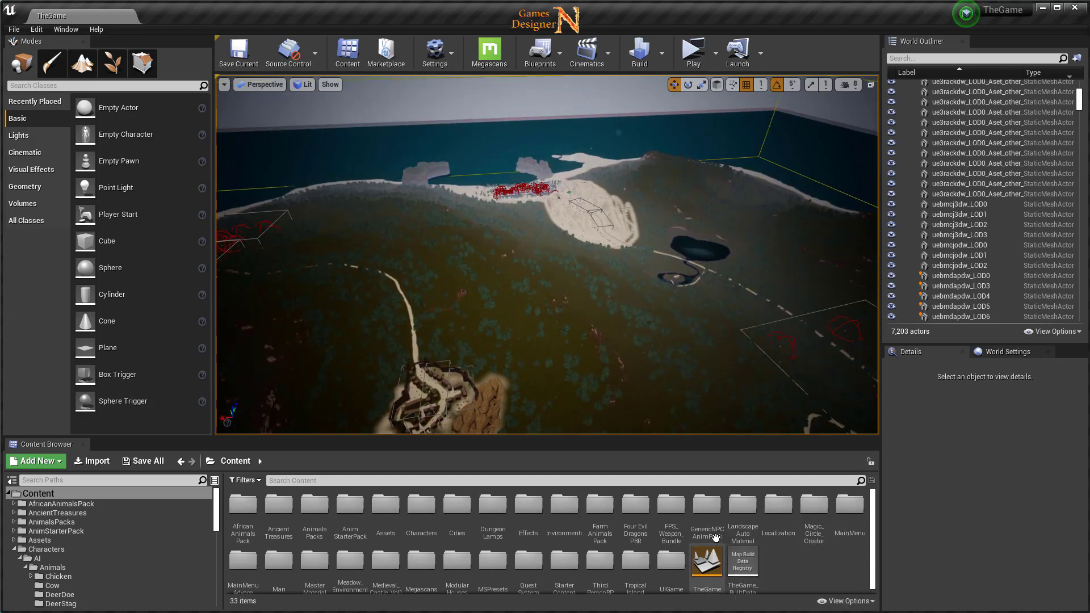
right_click_drag(709, 364, 670, 358)
right_click_drag(582, 346, 568, 340)
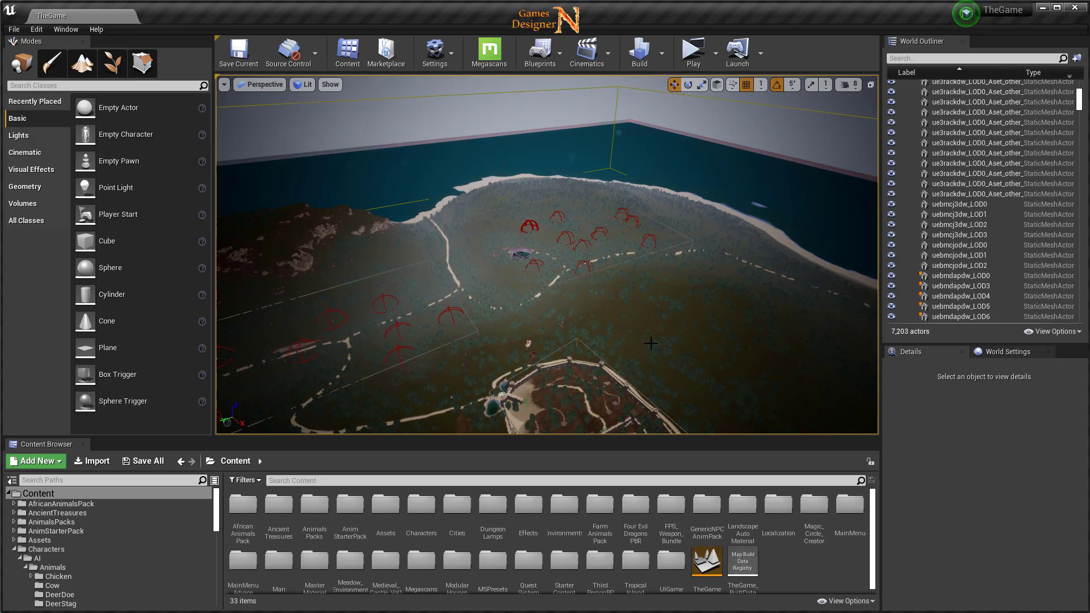
right_click_drag(654, 317, 654, 272)
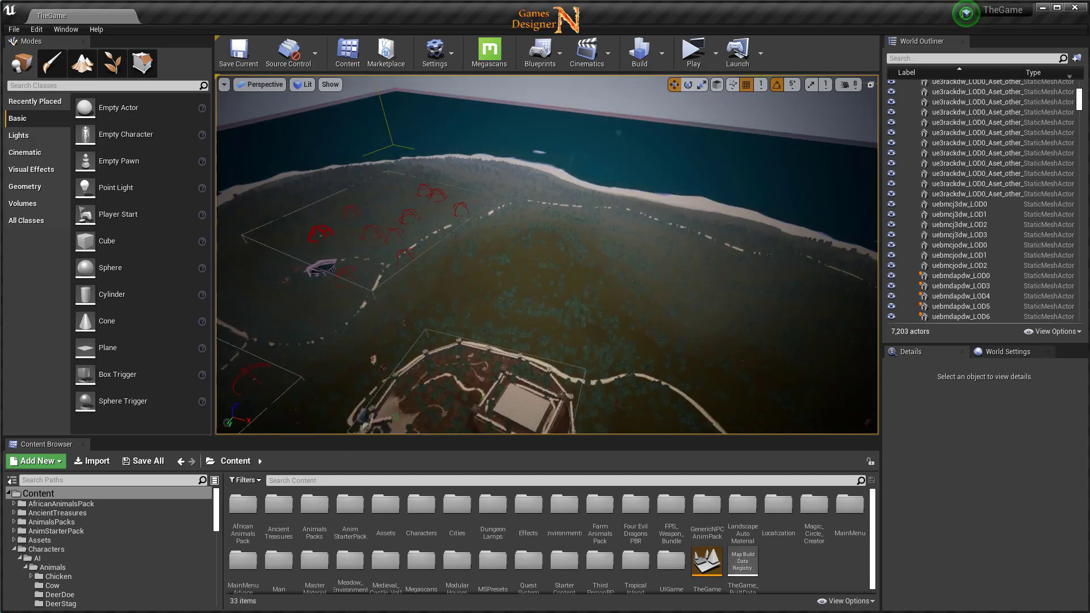
mouse_move(591, 322)
right_mouse_down()
mouse_move(615, 323)
mouse_move(615, 363)
right_mouse_up()
scroll(611, 326, "up", 8)
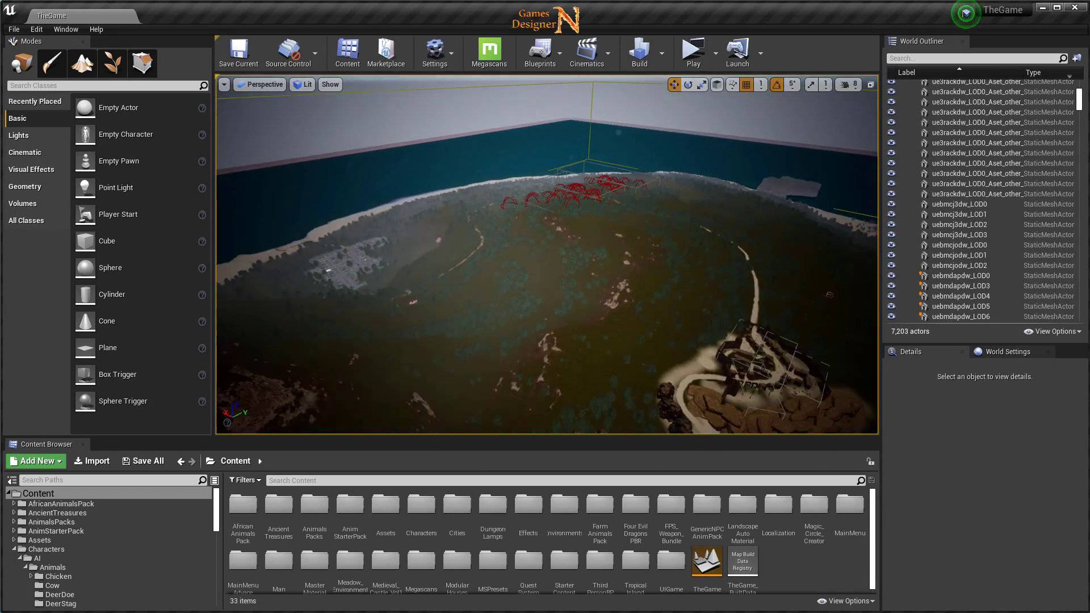
right_click_drag(611, 325, 611, 306)
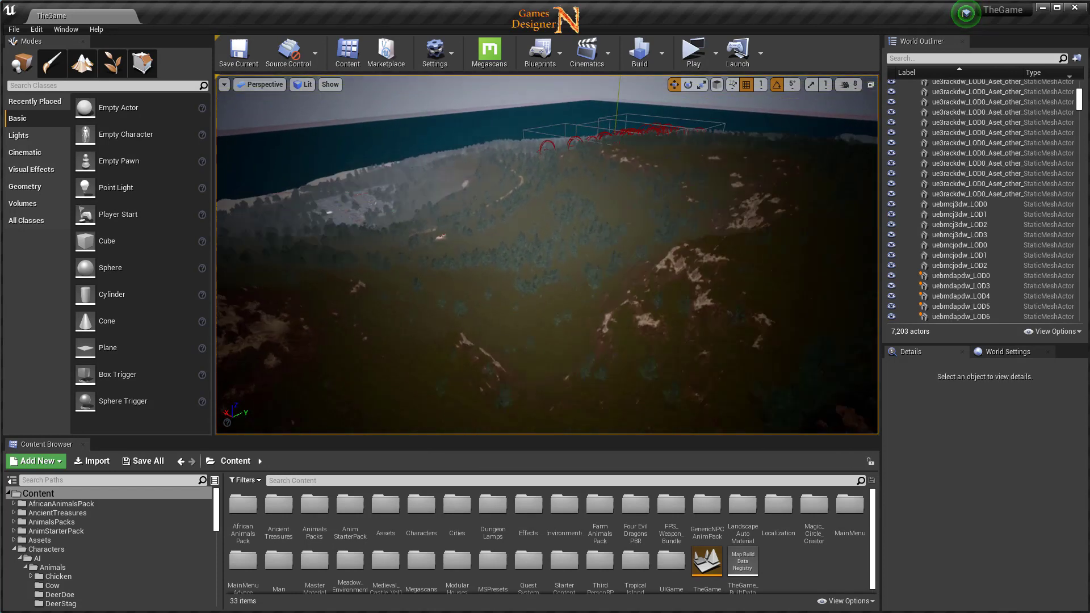
mouse_move(591, 343)
right_mouse_down()
mouse_move(591, 324)
mouse_move(591, 369)
right_mouse_up()
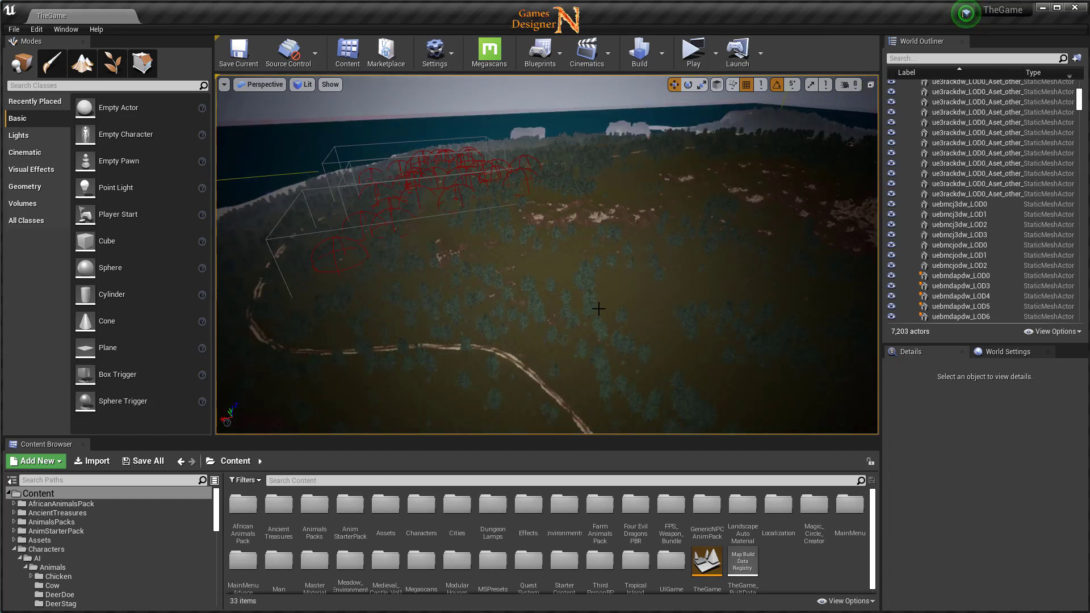
right_click_drag(601, 309, 625, 283)
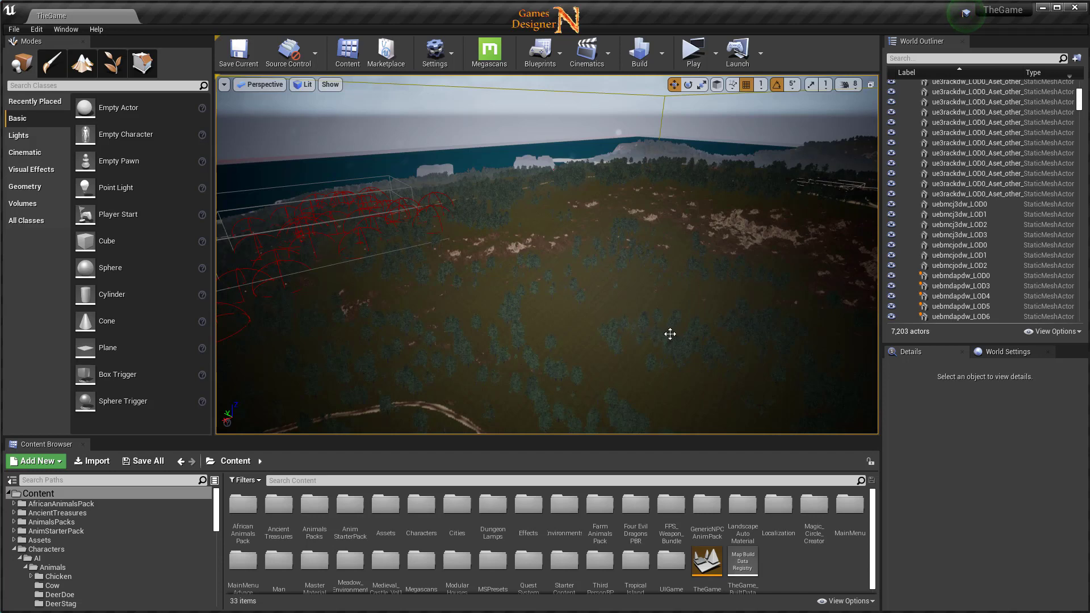
left_click(13, 29)
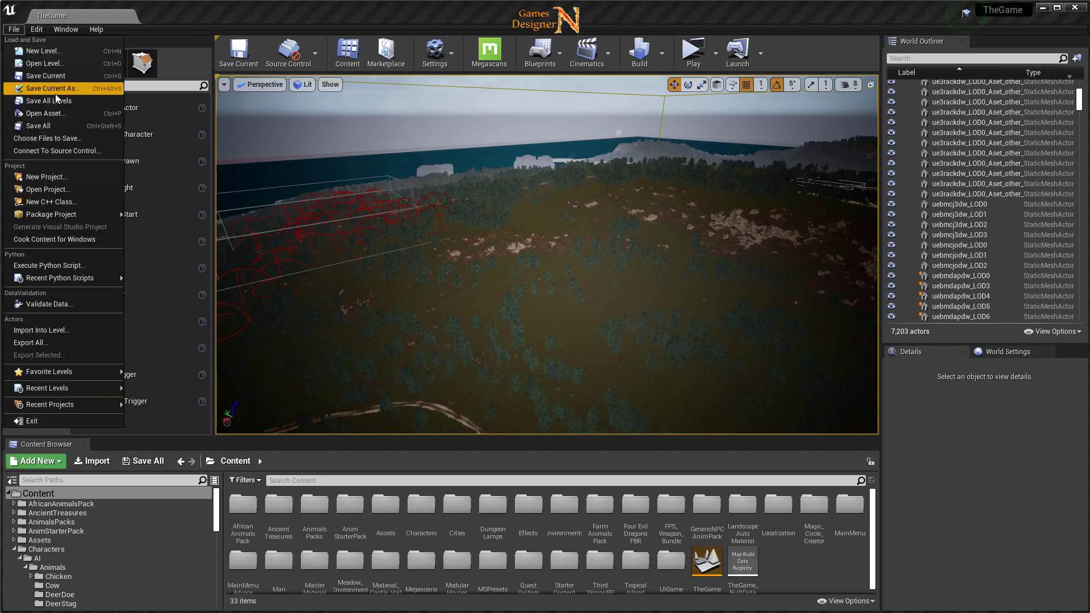
mouse_move(74, 213)
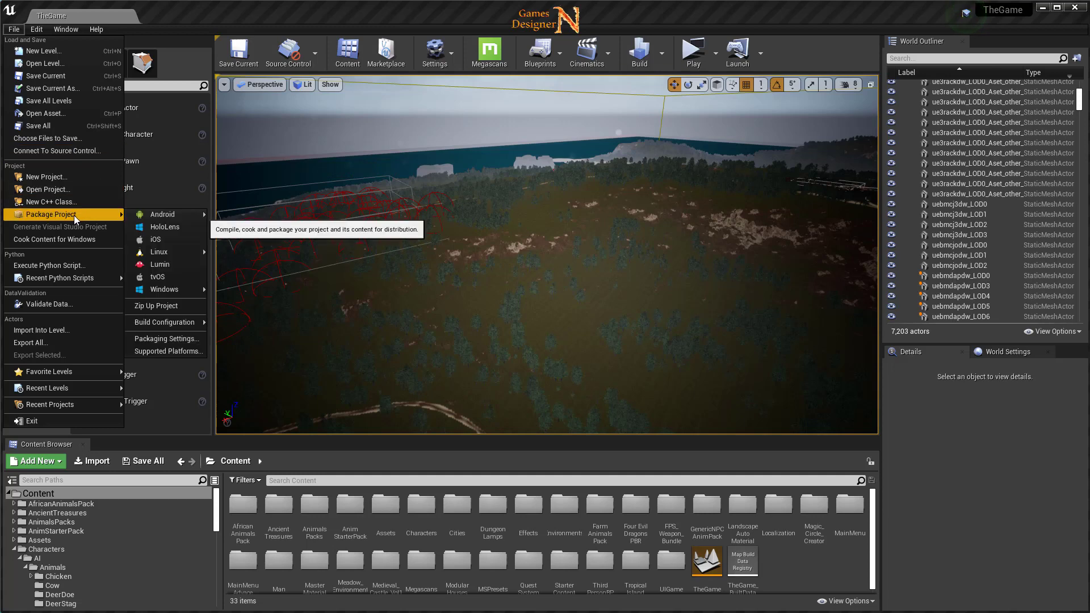
mouse_move(173, 293)
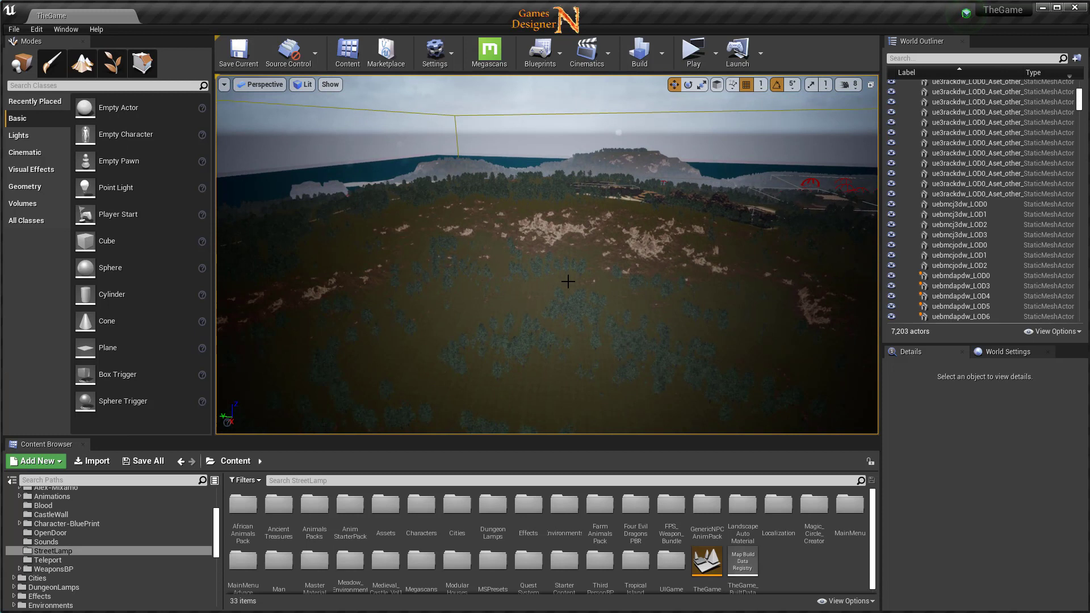
left_click(72, 31)
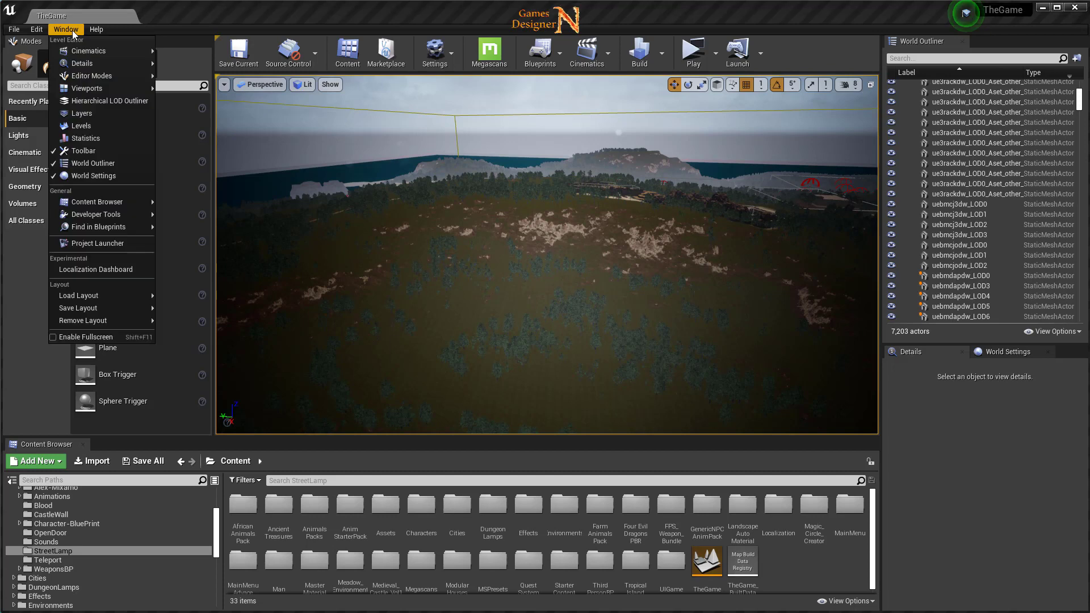
left_click(101, 246)
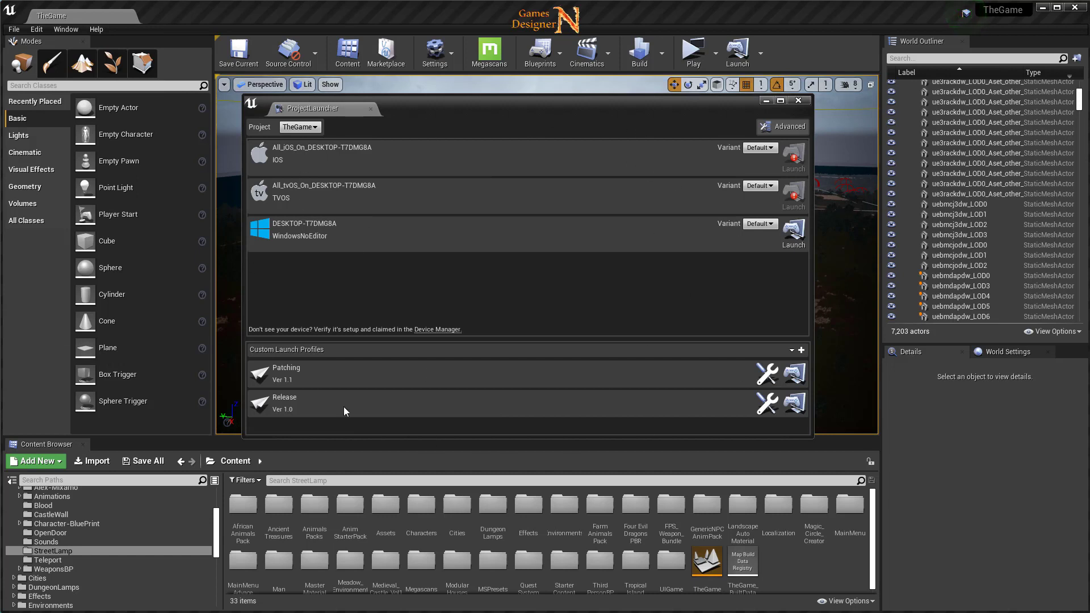
left_click(14, 29)
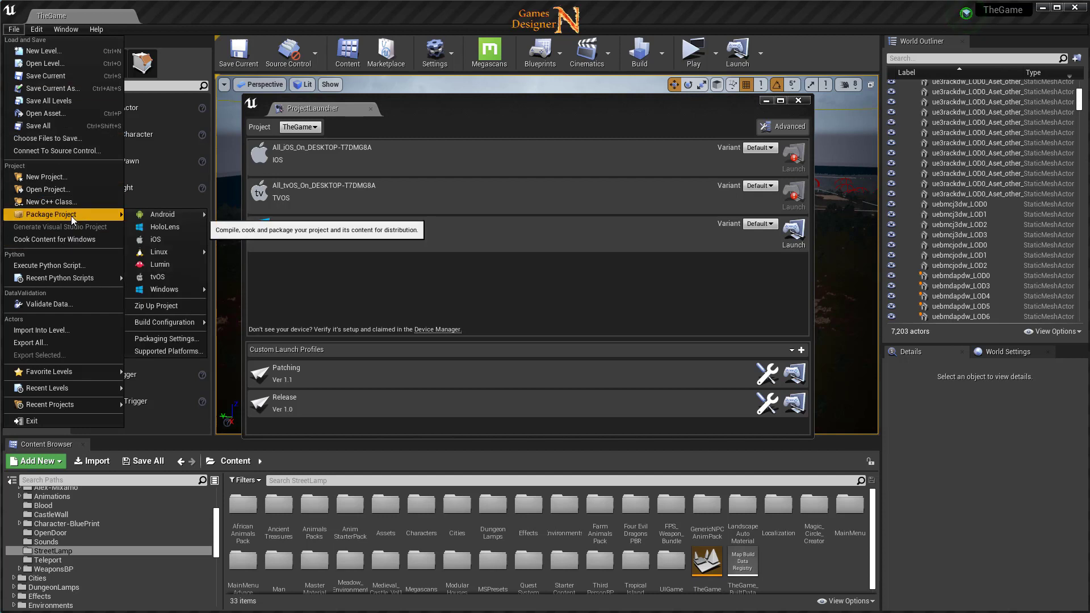
left_click(505, 115)
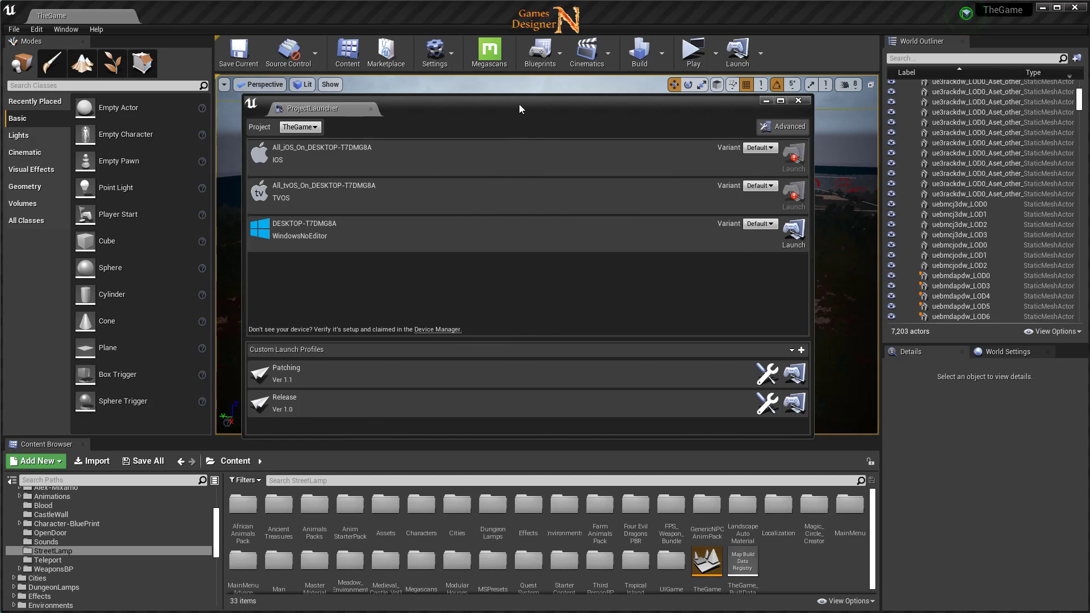
left_click(799, 101)
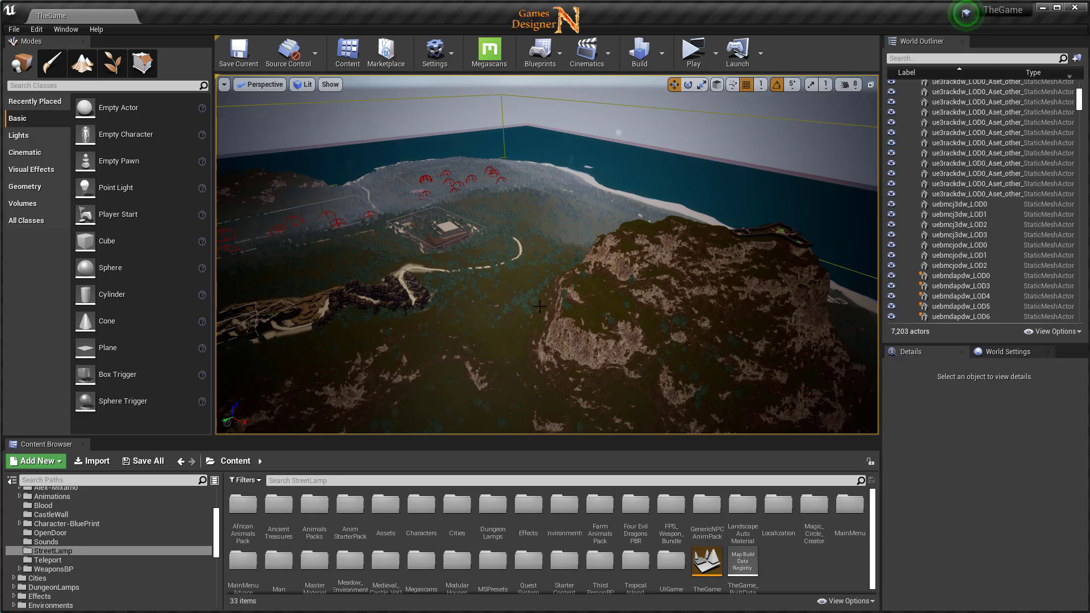
right_click_drag(530, 313, 523, 310)
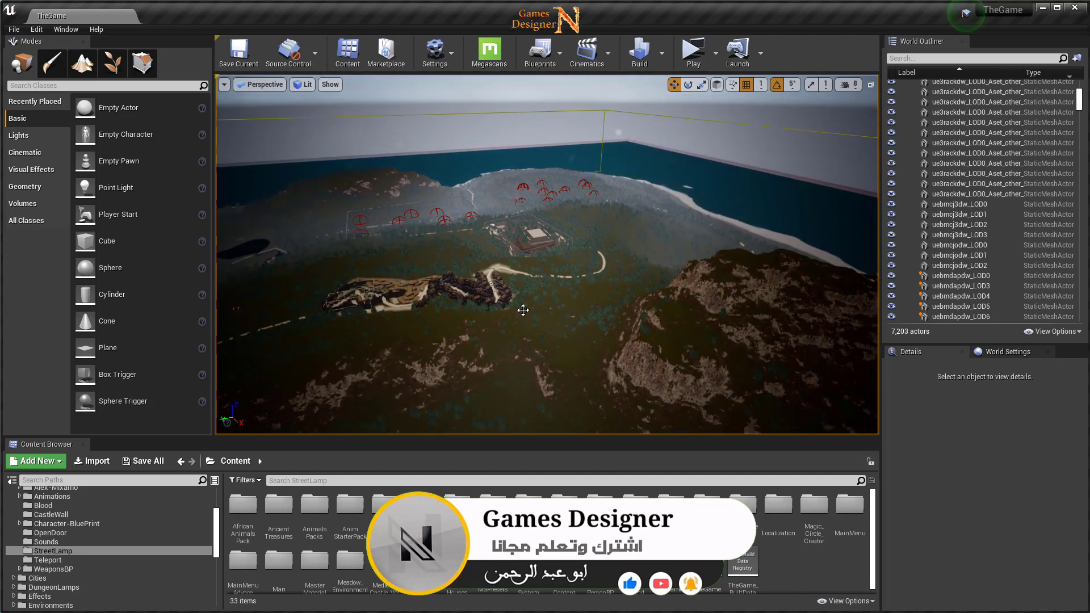
right_click(523, 309)
left_click(540, 302)
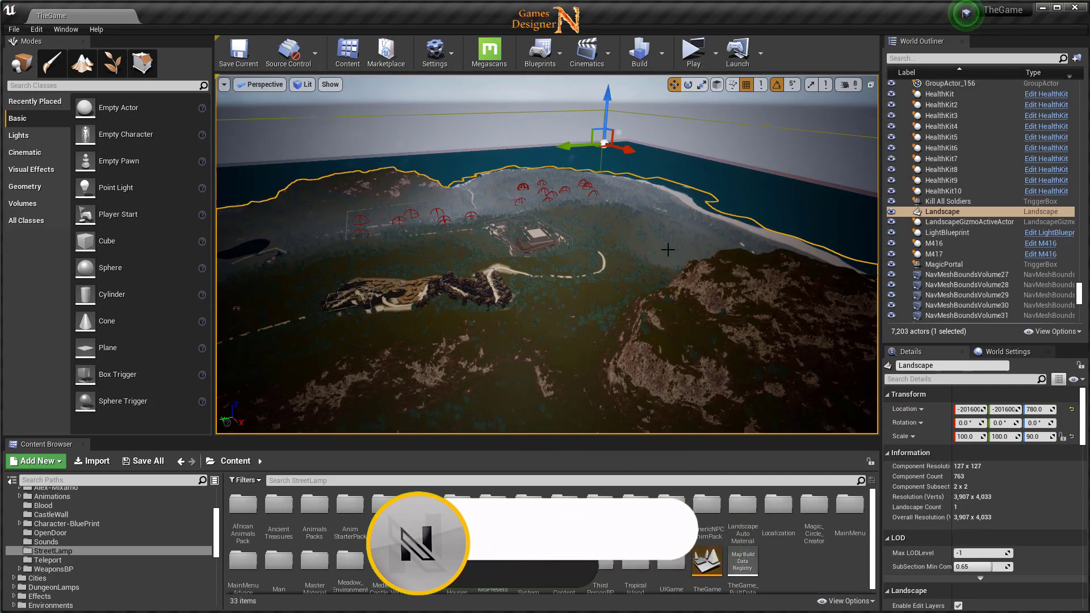
left_click(650, 218)
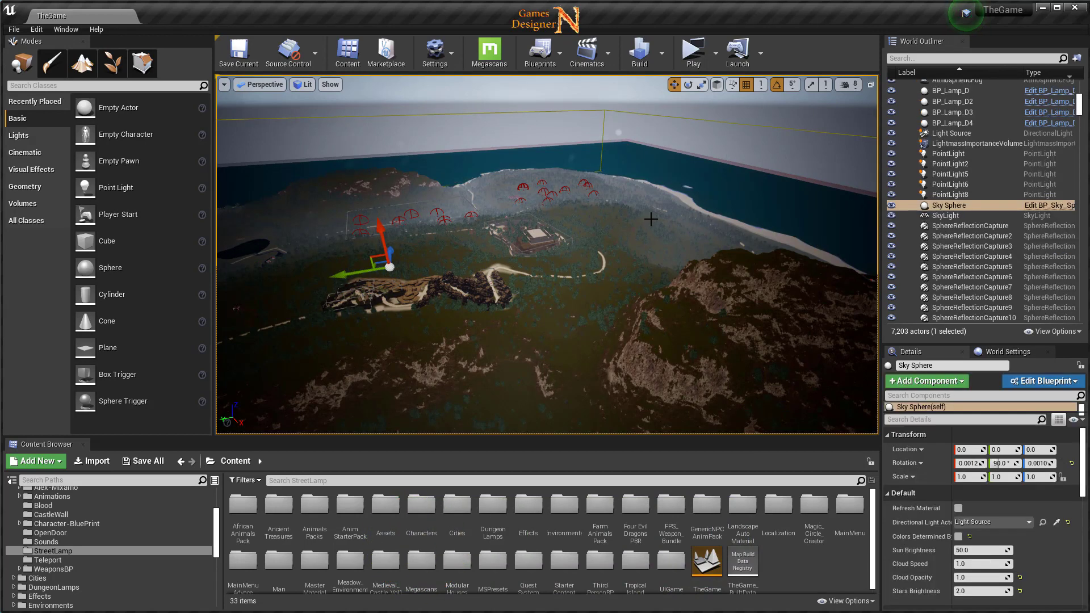